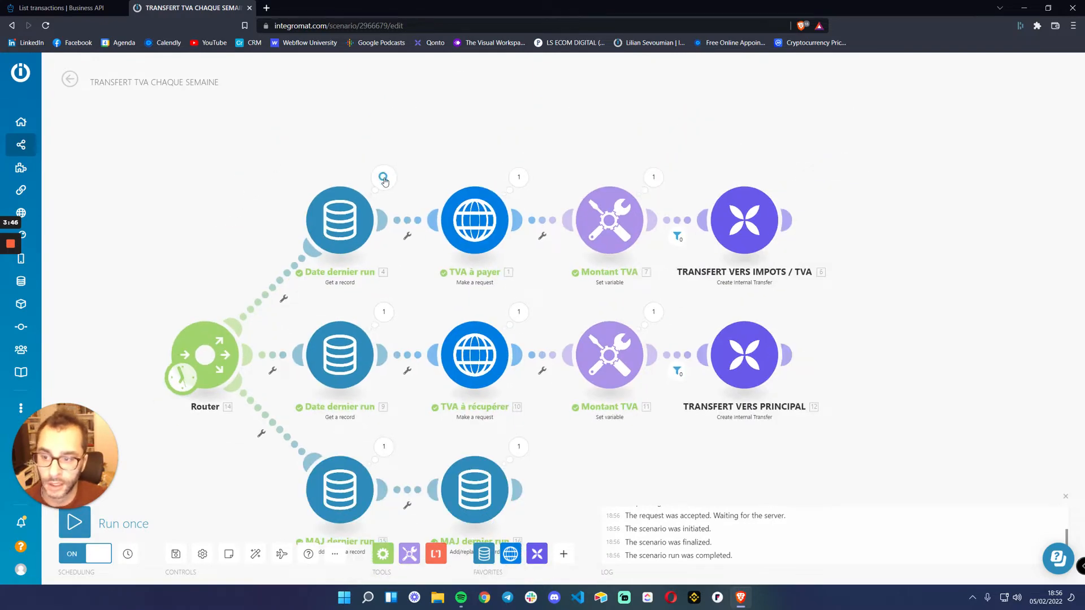
# Inspect the last-run input and output of the upper branch's Date dernier run module, including its Lastcheck date
pyautogui.click(384, 180)
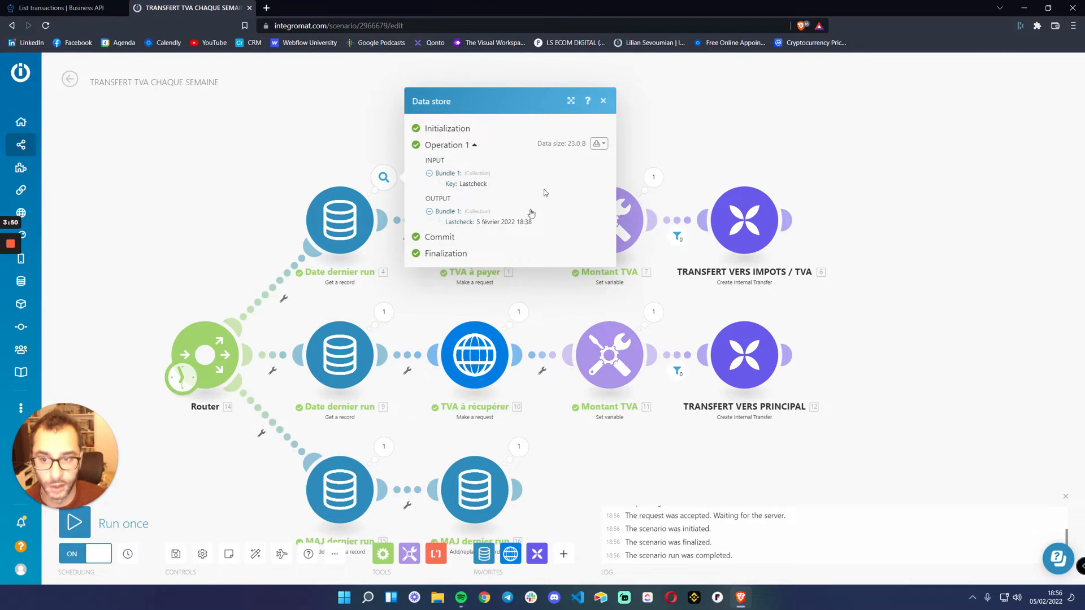
pyautogui.click(603, 102)
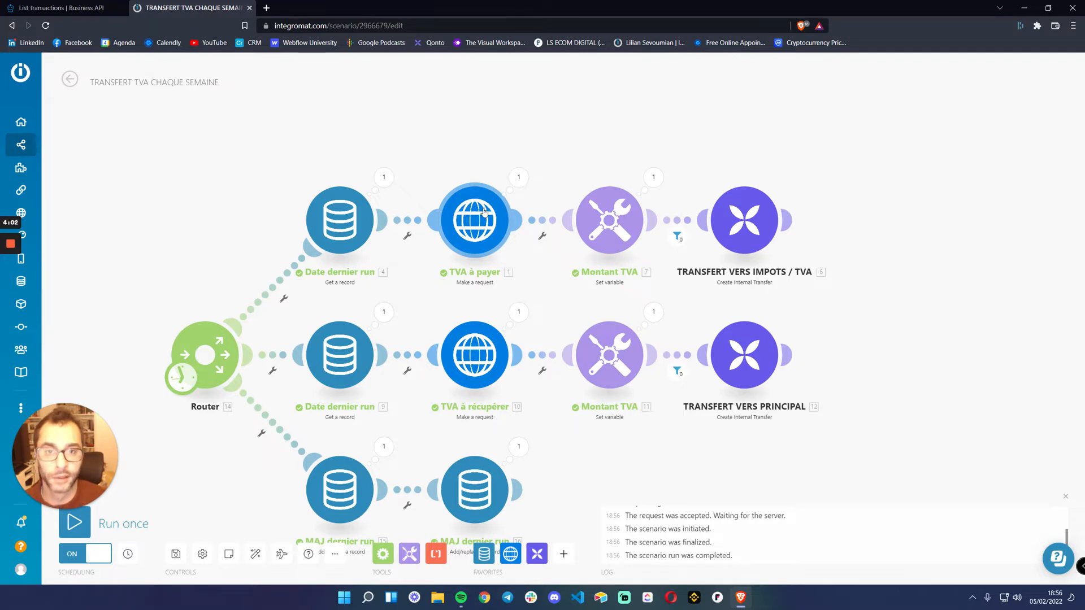
pyautogui.click(384, 177)
pyautogui.moveTo(482, 228); pyautogui.dragTo(537, 225)
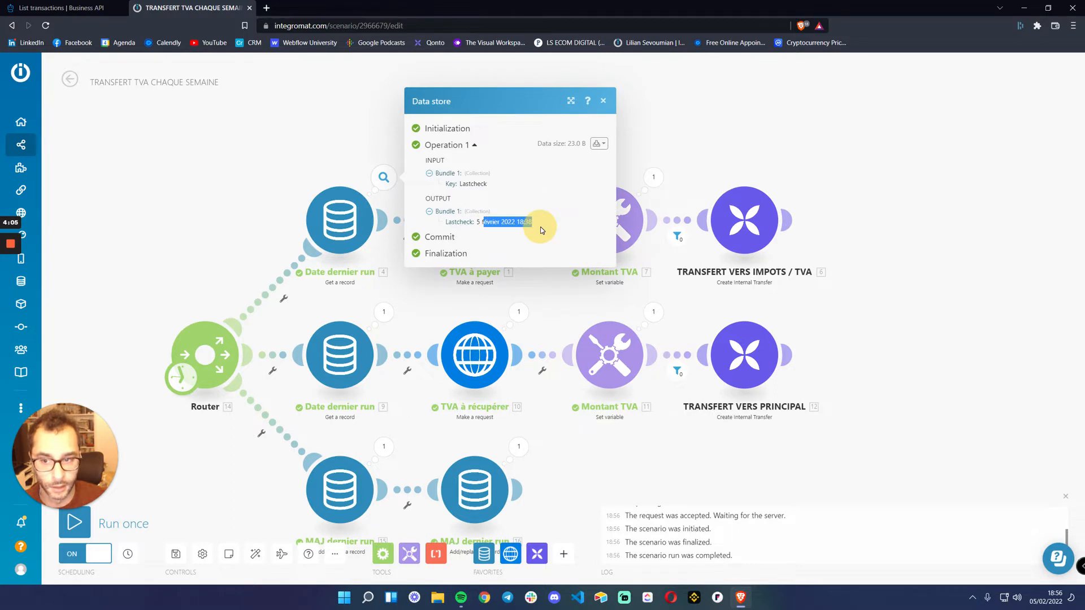
pyautogui.click(603, 101)
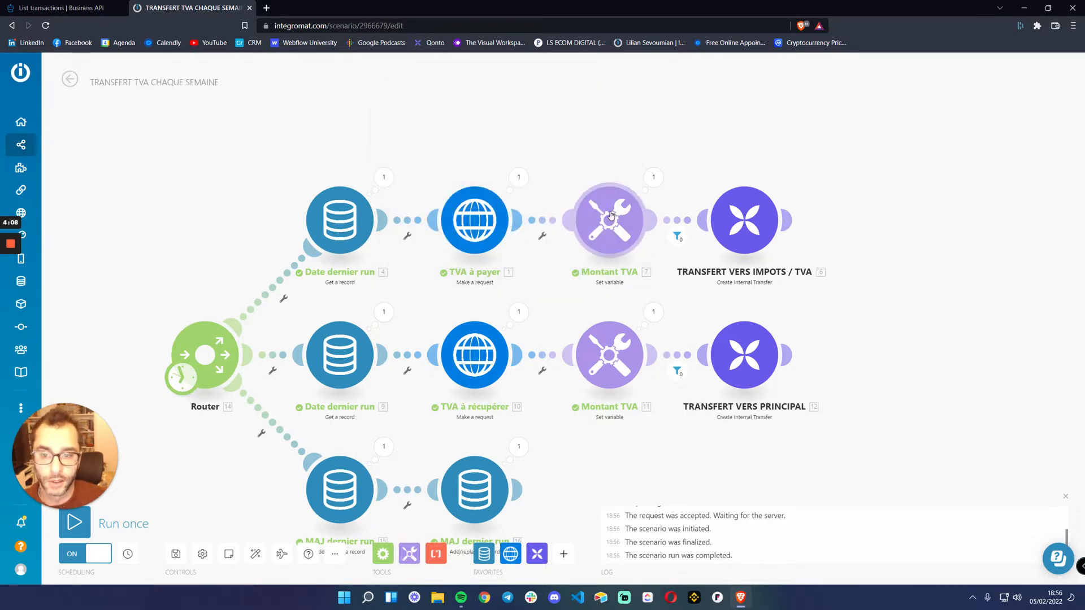
# Check the run results of the upper branch's Montant TVA module and compare them with the Date dernier run output
pyautogui.click(652, 178)
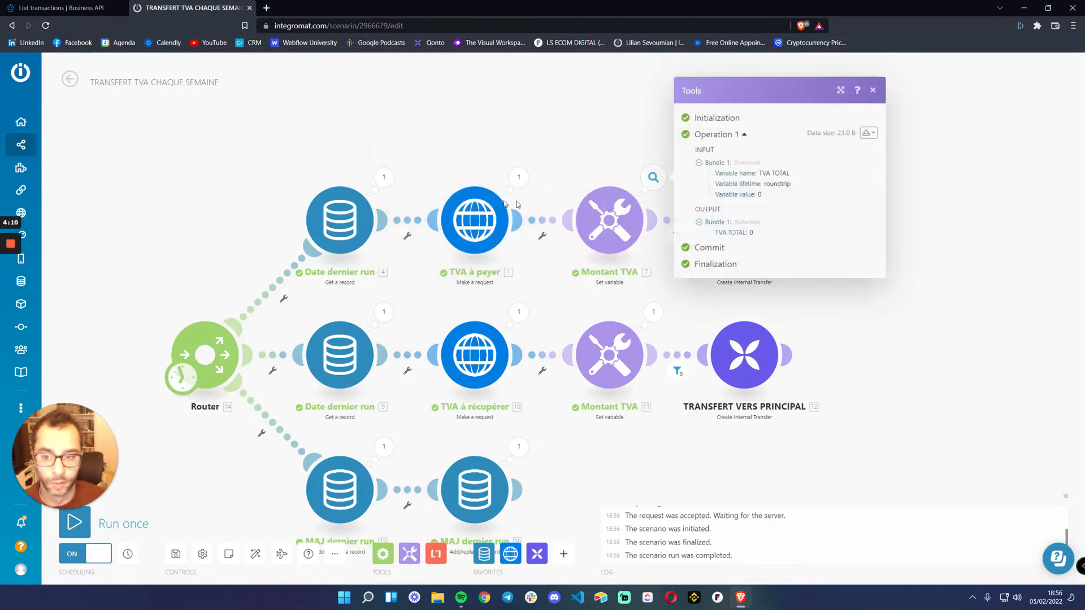
pyautogui.click(874, 90)
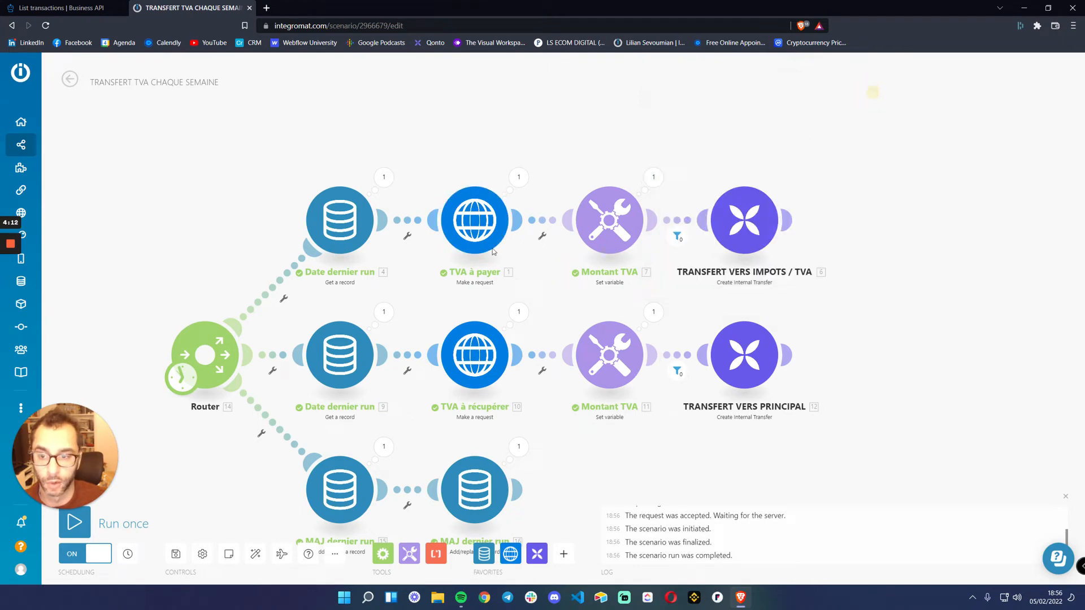
pyautogui.click(654, 178)
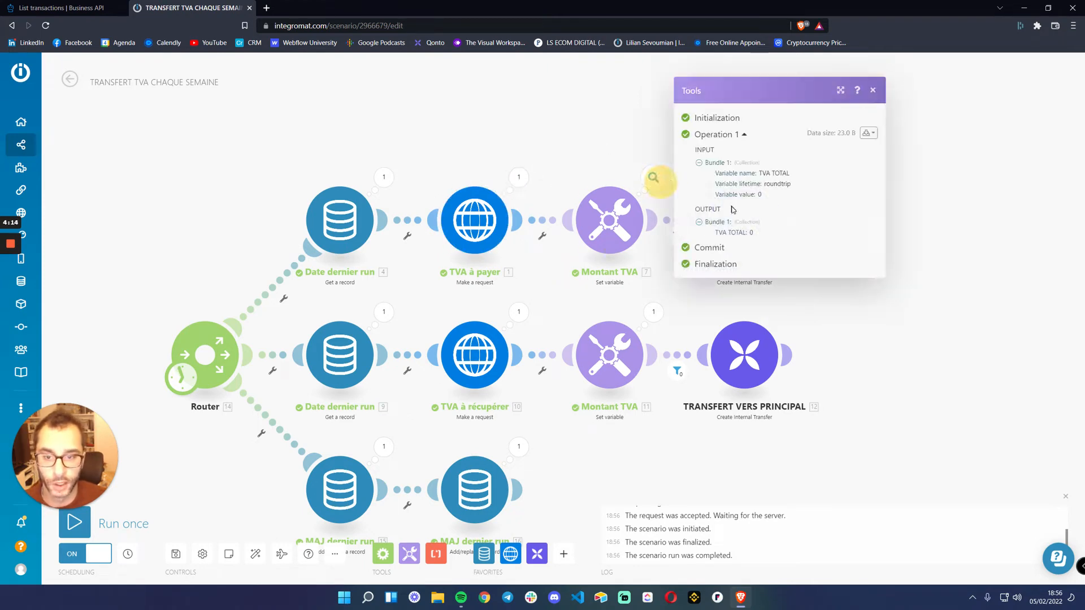
pyautogui.click(873, 91)
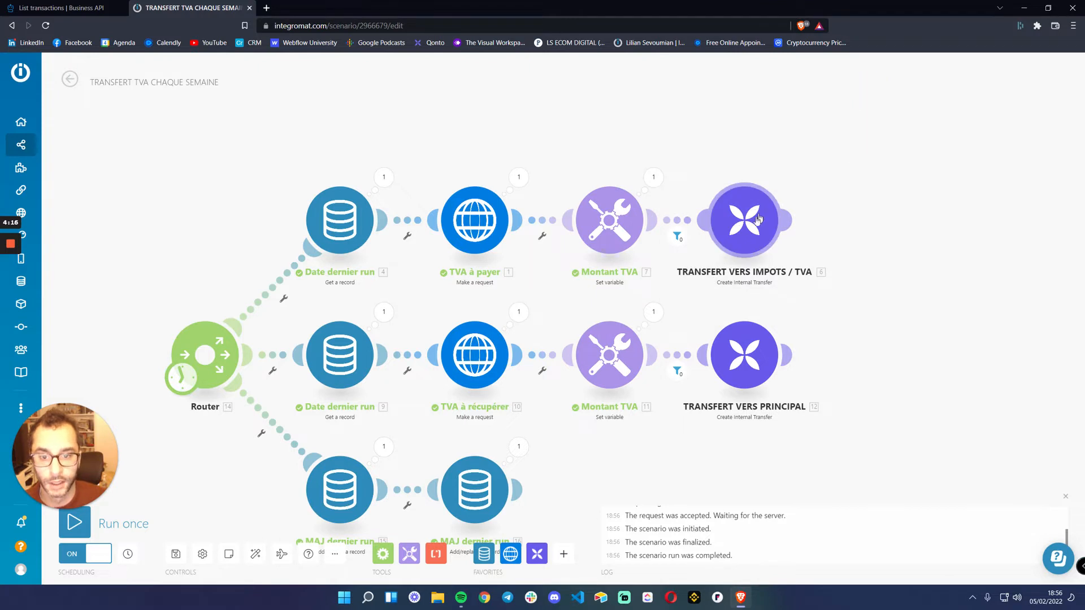
pyautogui.click(383, 178)
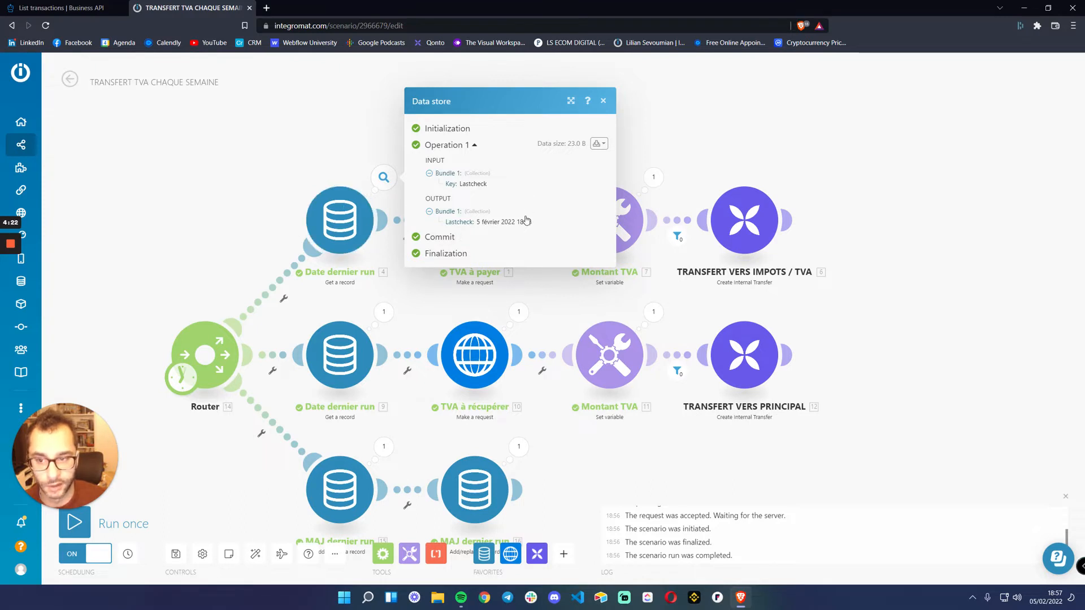
pyautogui.click(192, 195)
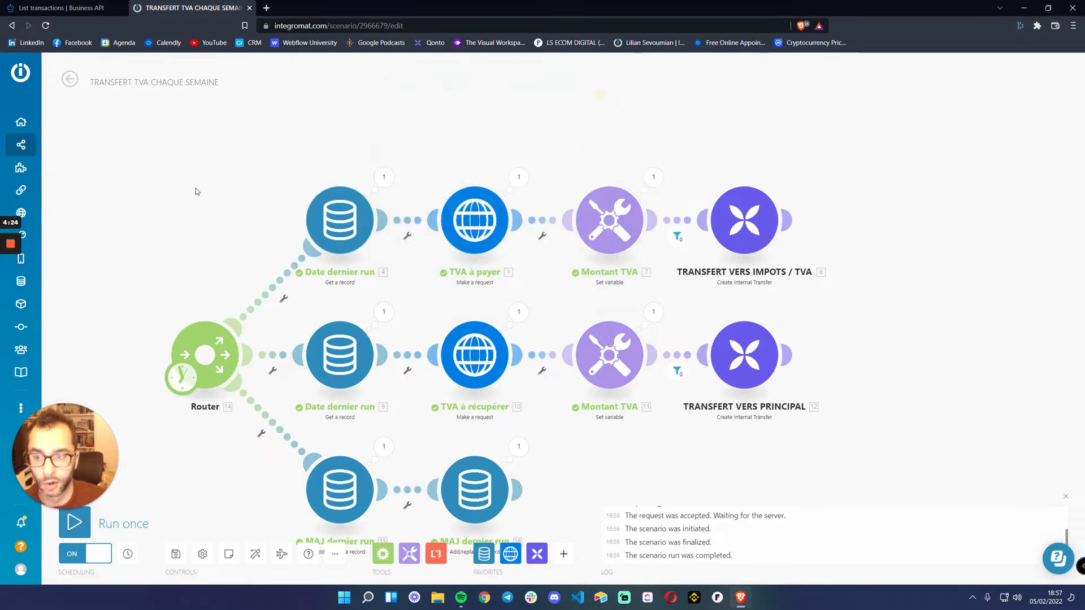
# Inspect the run results of both MAJ dernier run modules in the lowest branch
pyautogui.moveTo(192, 195); pyautogui.dragTo(265, 133)
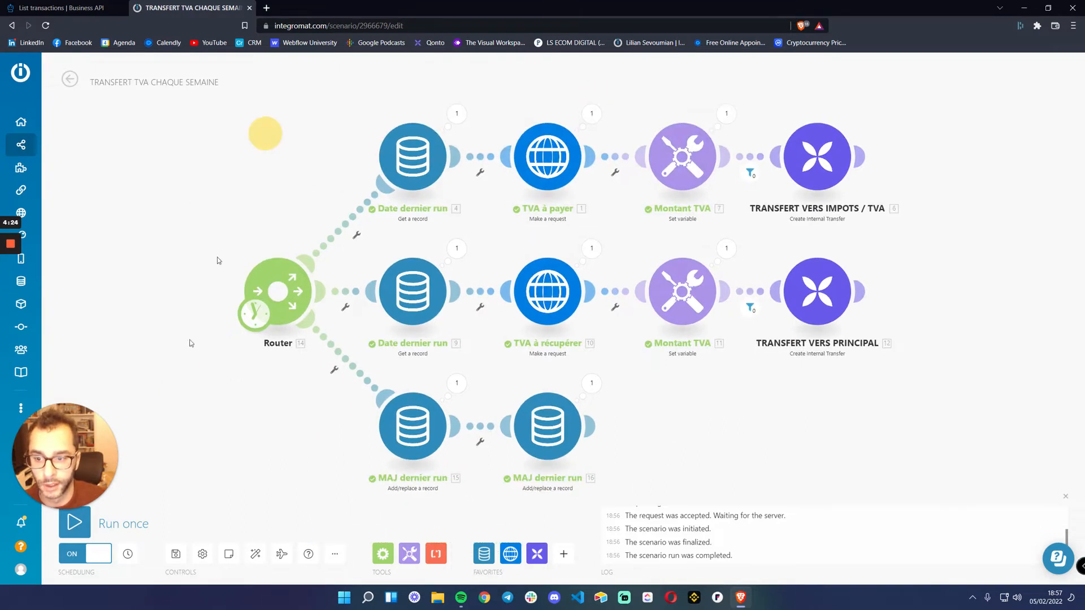
pyautogui.click(457, 385)
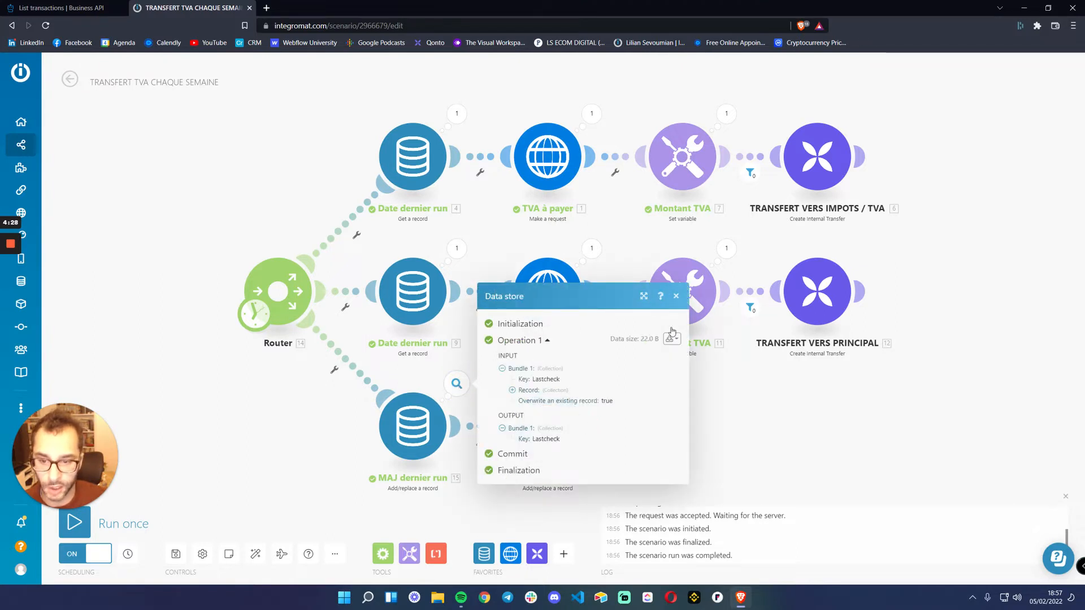
pyautogui.click(677, 297)
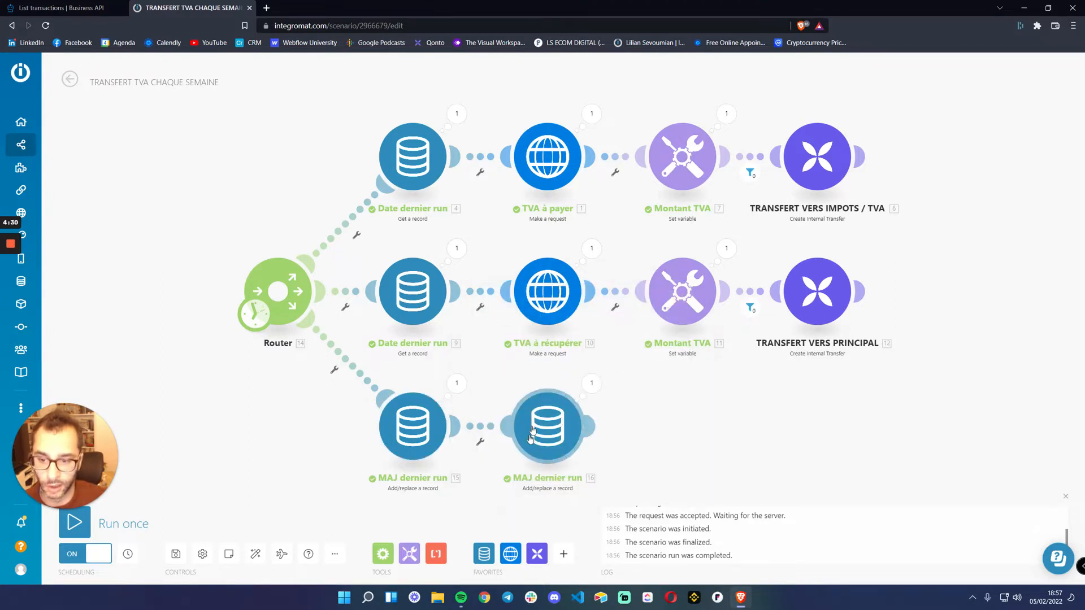
pyautogui.click(589, 385)
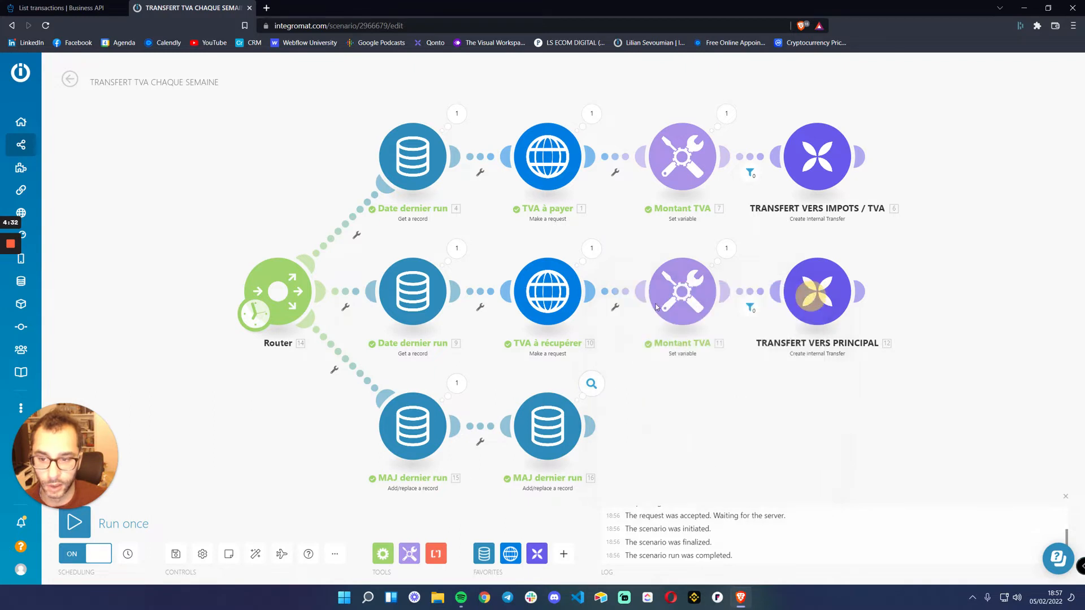
pyautogui.click(811, 296)
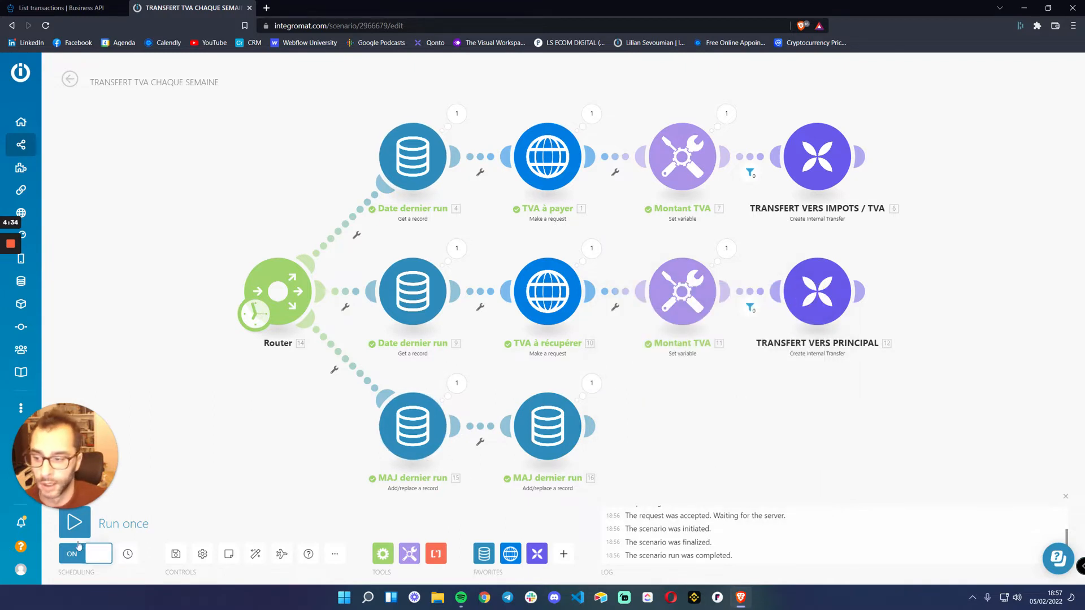
# Run the scenario once and check the Lastcheck timestamp output by the upper branch's Date dernier run module
pyautogui.click(75, 524)
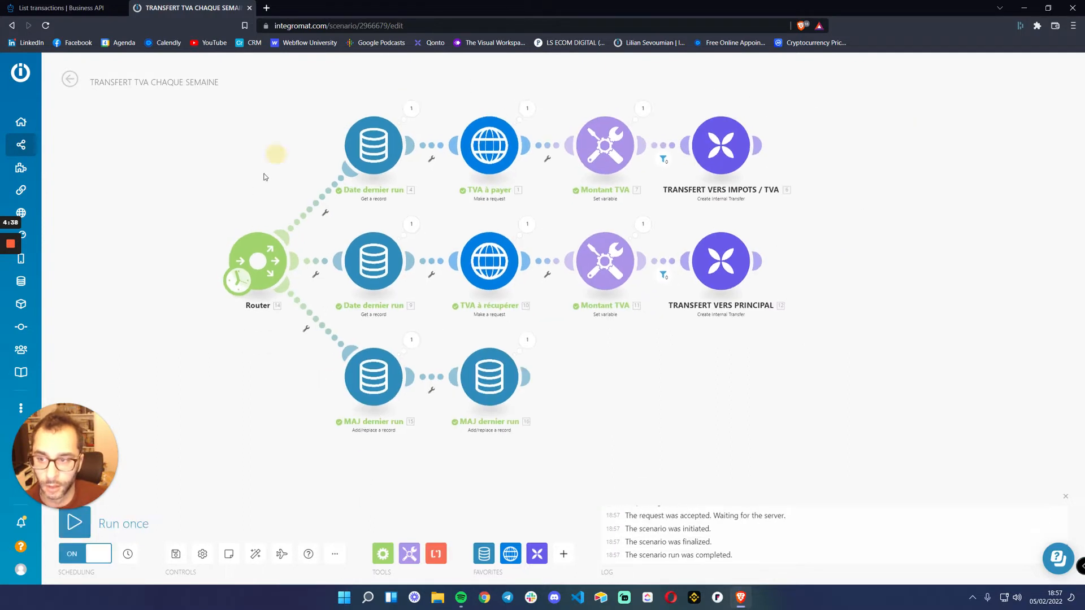
pyautogui.click(382, 150)
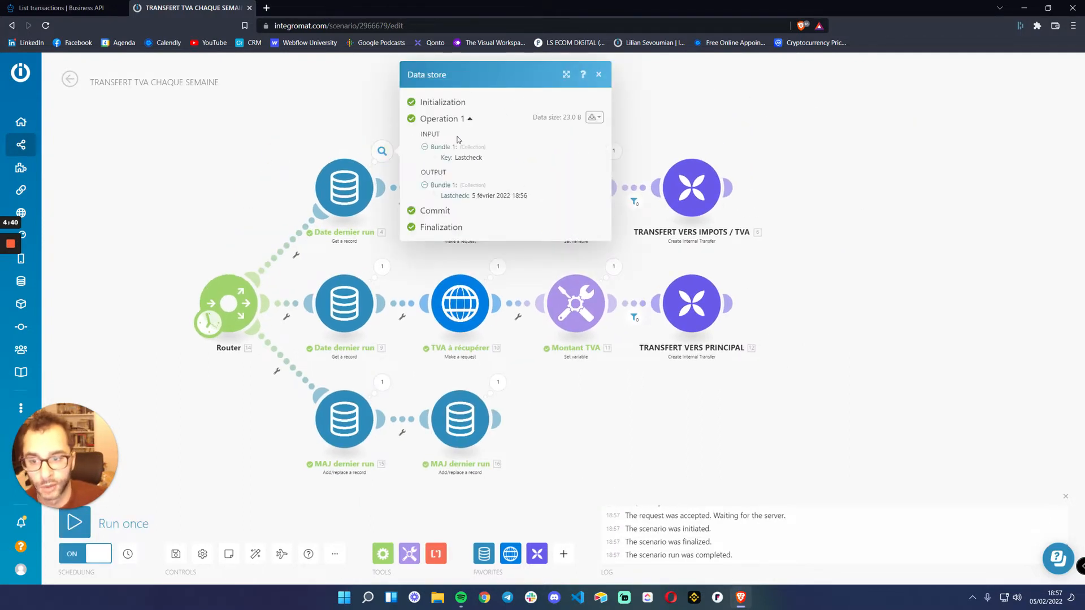
pyautogui.moveTo(475, 196)
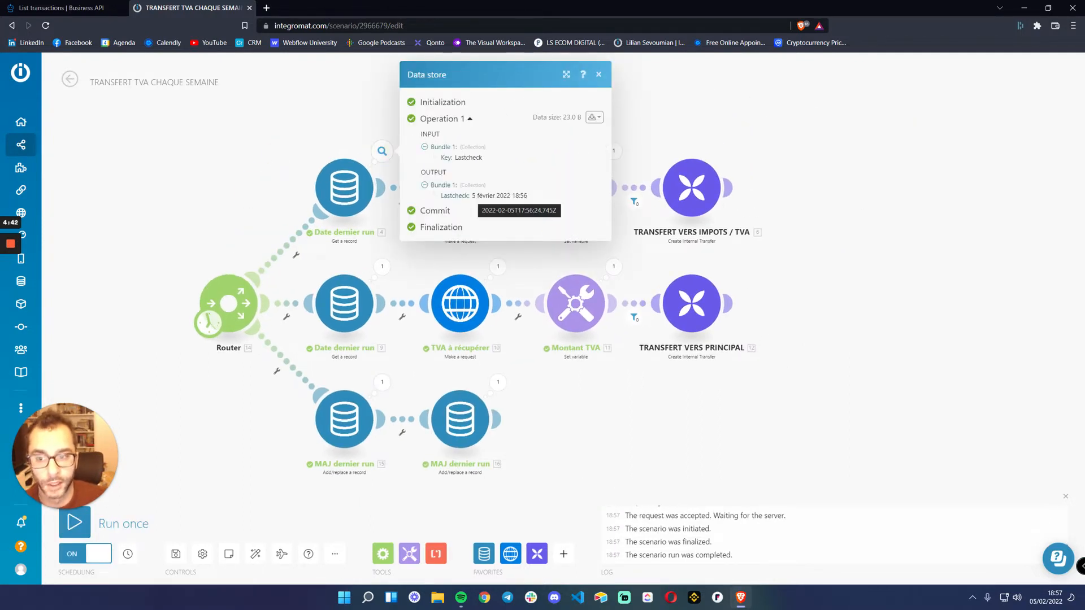
pyautogui.click(598, 74)
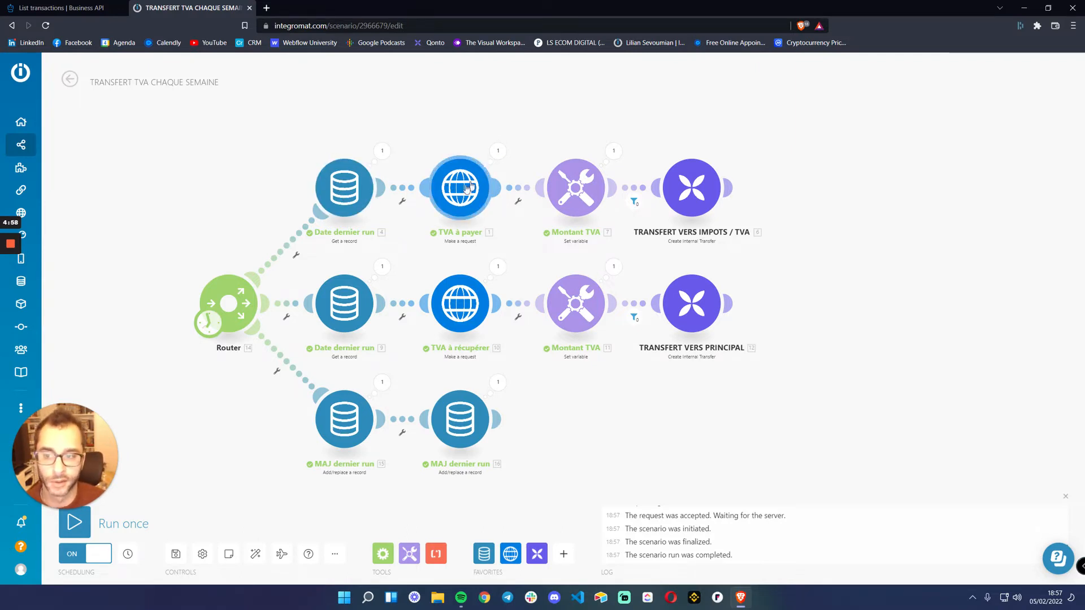
# Review the variable value formula in the upper branch's Montant TVA module and close it without changes
pyautogui.click(579, 191)
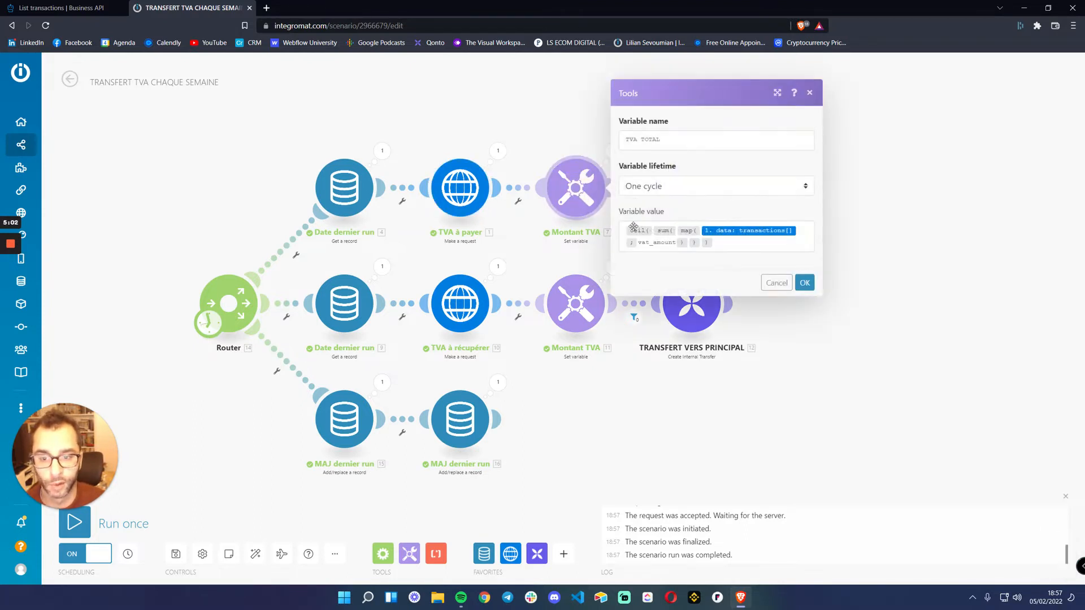
pyautogui.click(774, 283)
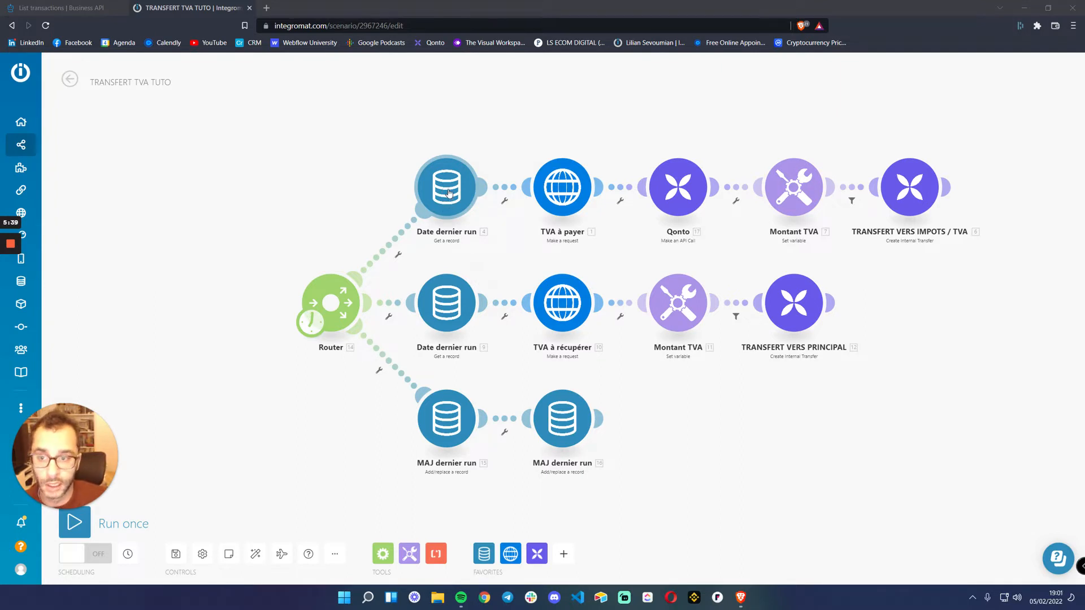
# Review the data store settings of the upper Date dernier run module and the first MAJ dernier run module in TRANSFERT TVA TUTO
pyautogui.click(449, 193)
pyautogui.click(644, 256)
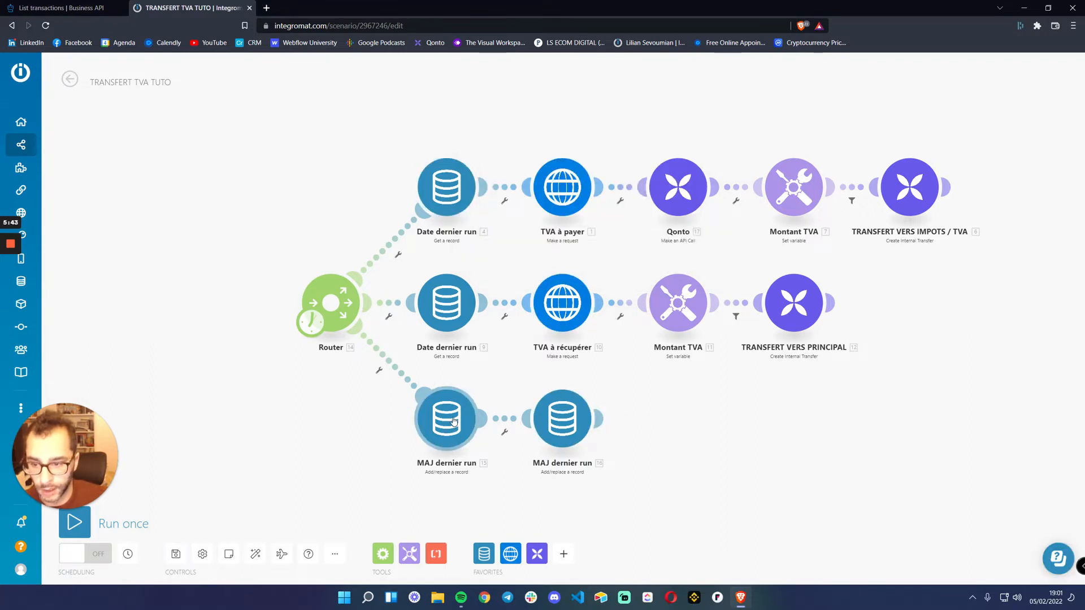
pyautogui.click(455, 418)
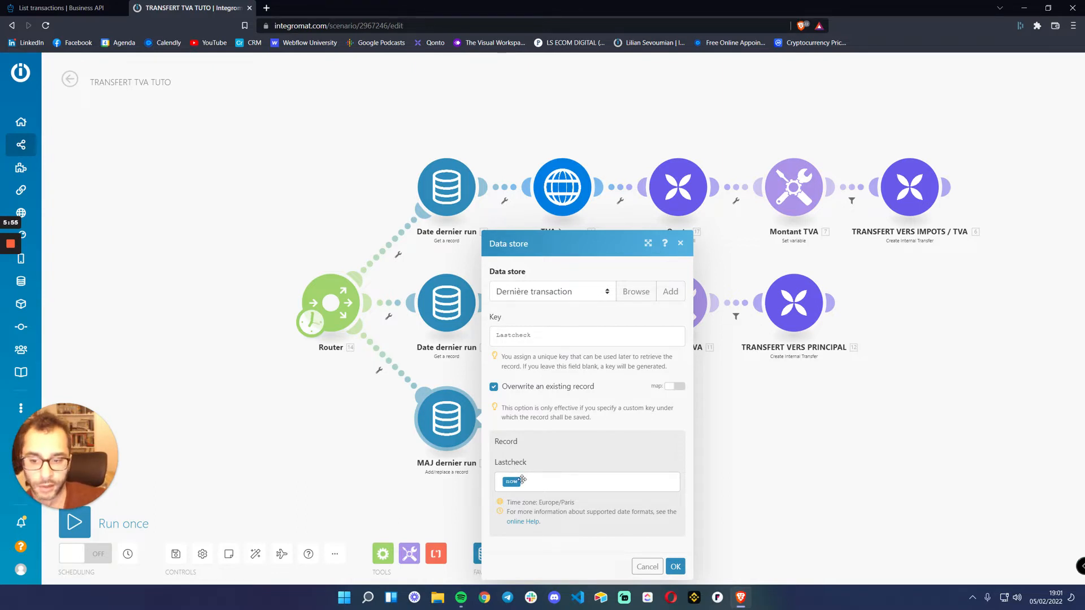
pyautogui.click(653, 568)
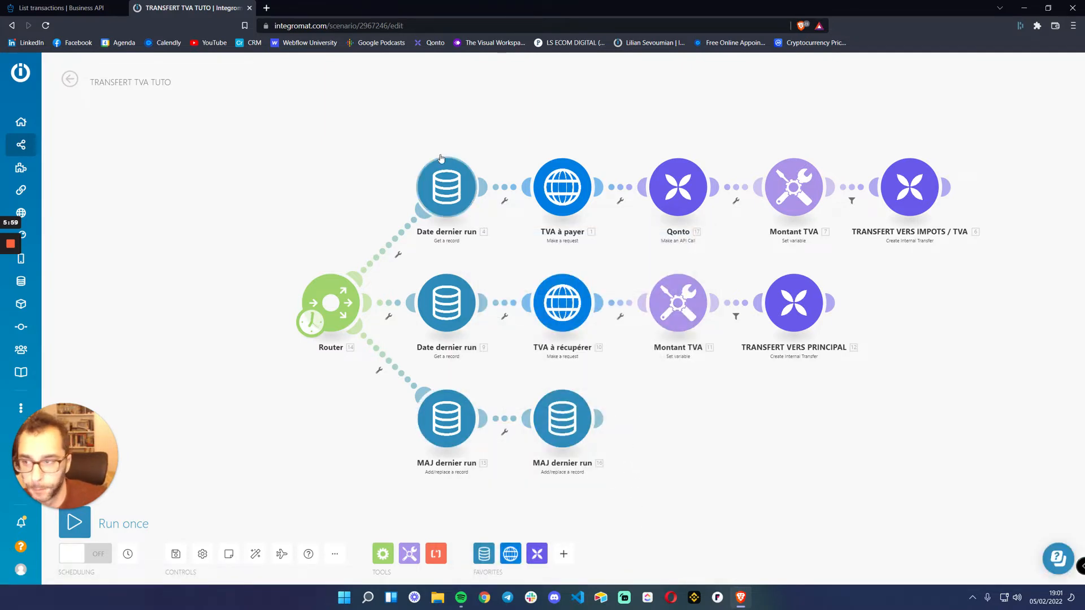
# Open the Data stores page in a new browser tab, view its list, and return to the TRANSFERT TVA TUTO scenario
pyautogui.moveTo(35, 293)
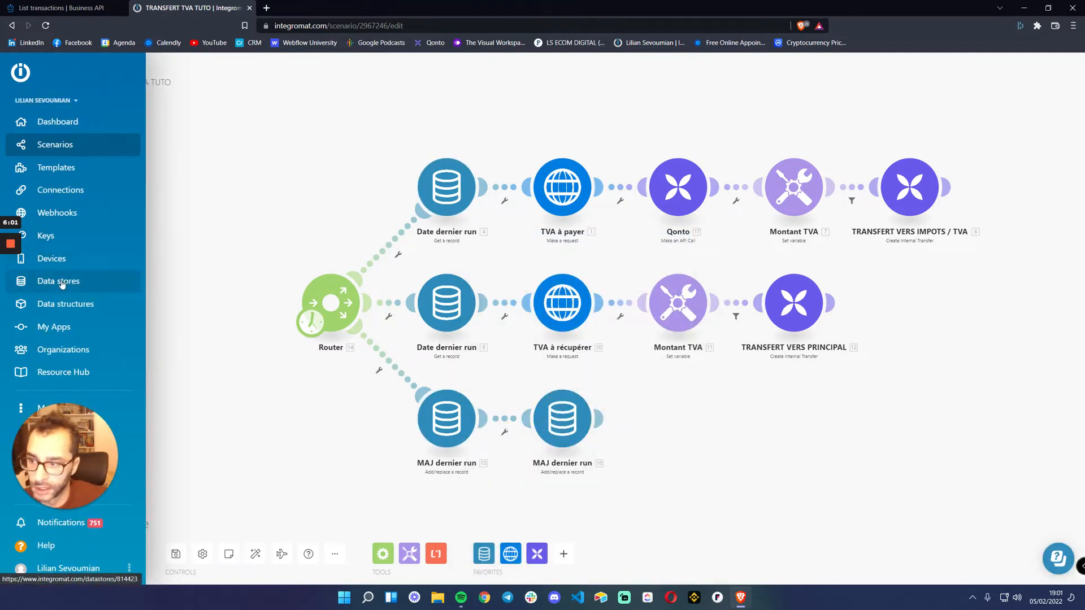
pyautogui.middleClick(62, 283)
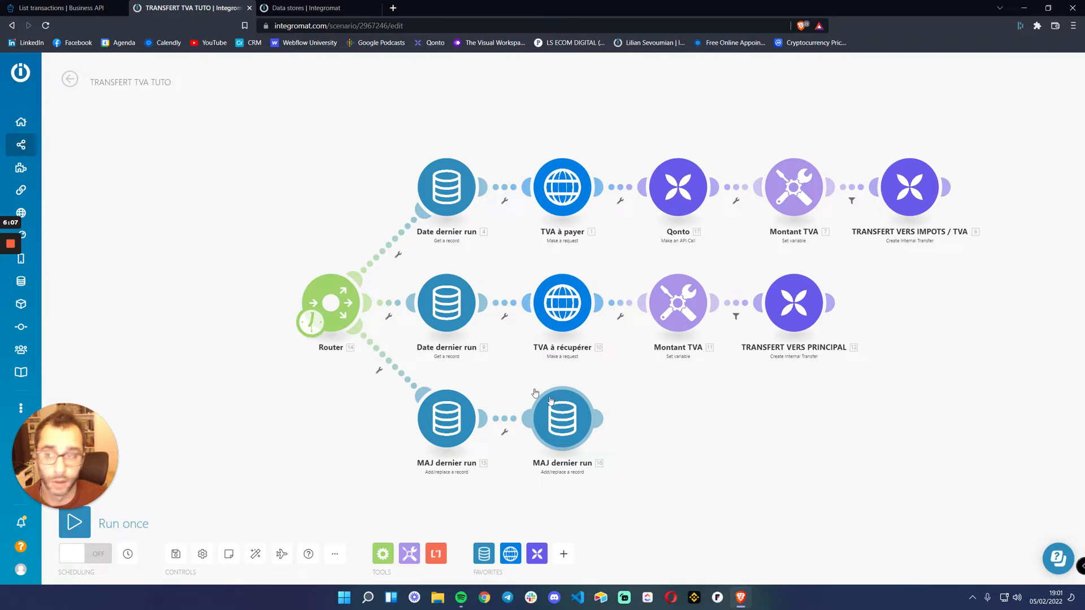
pyautogui.click(299, 9)
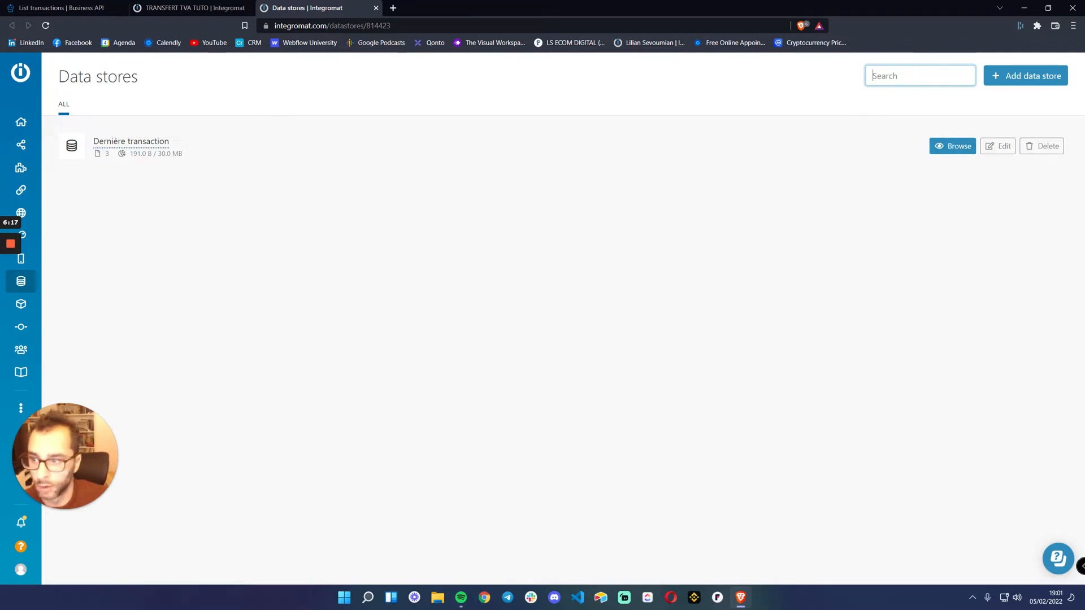
pyautogui.click(170, 8)
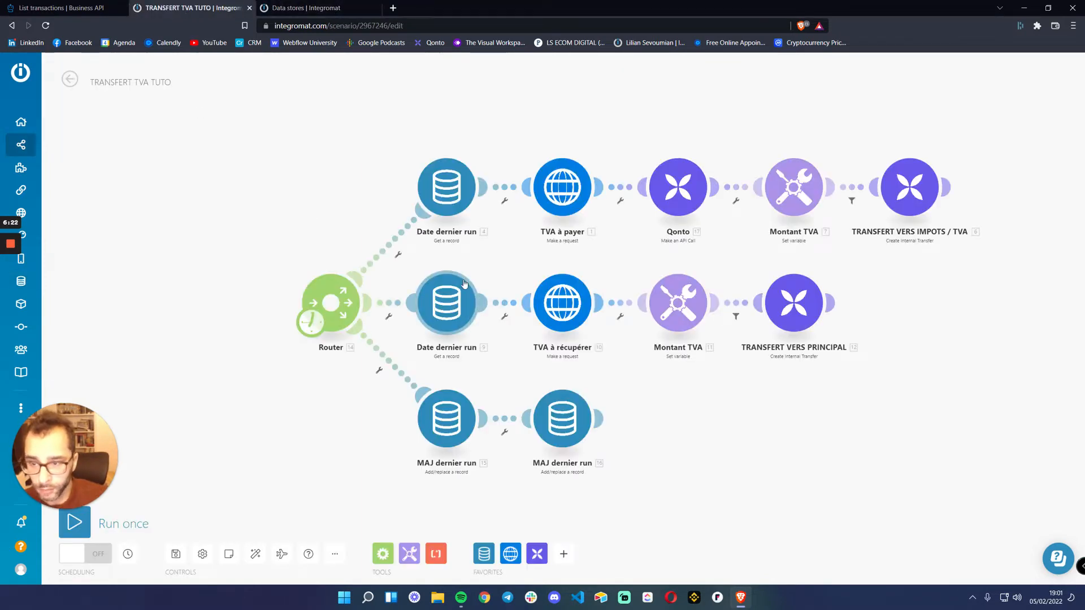
# Check the data store choices in the upper Date dernier run module and close its settings without saving
pyautogui.click(445, 190)
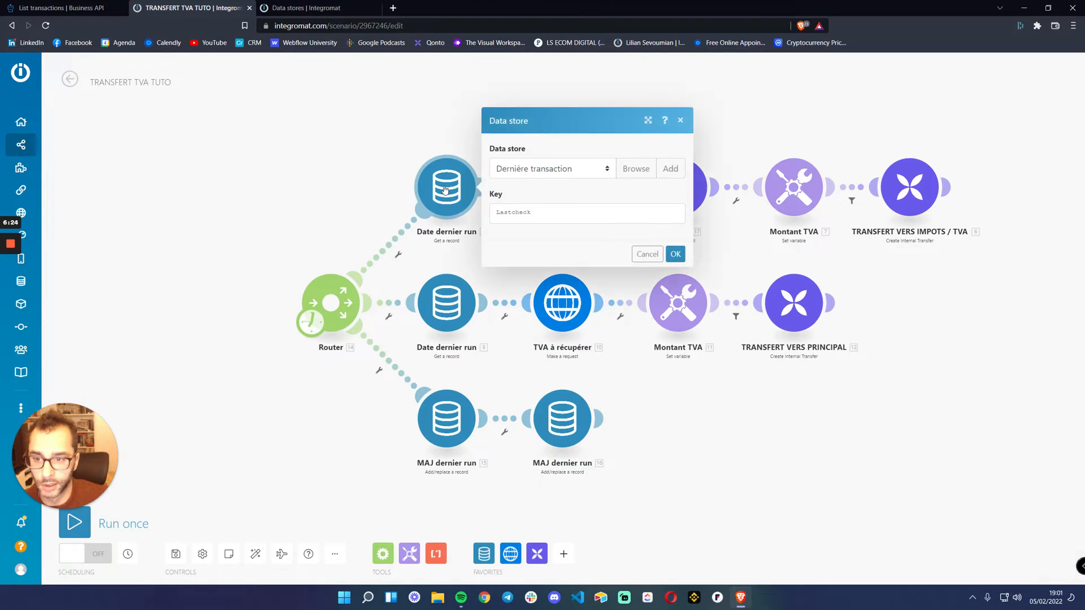
pyautogui.click(532, 170)
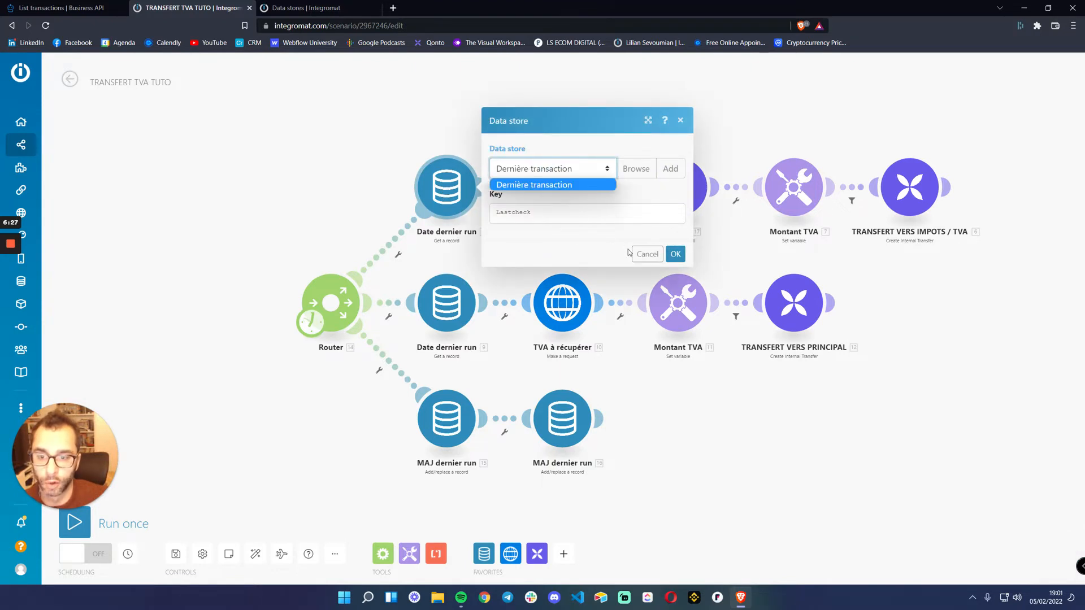
pyautogui.click(529, 184)
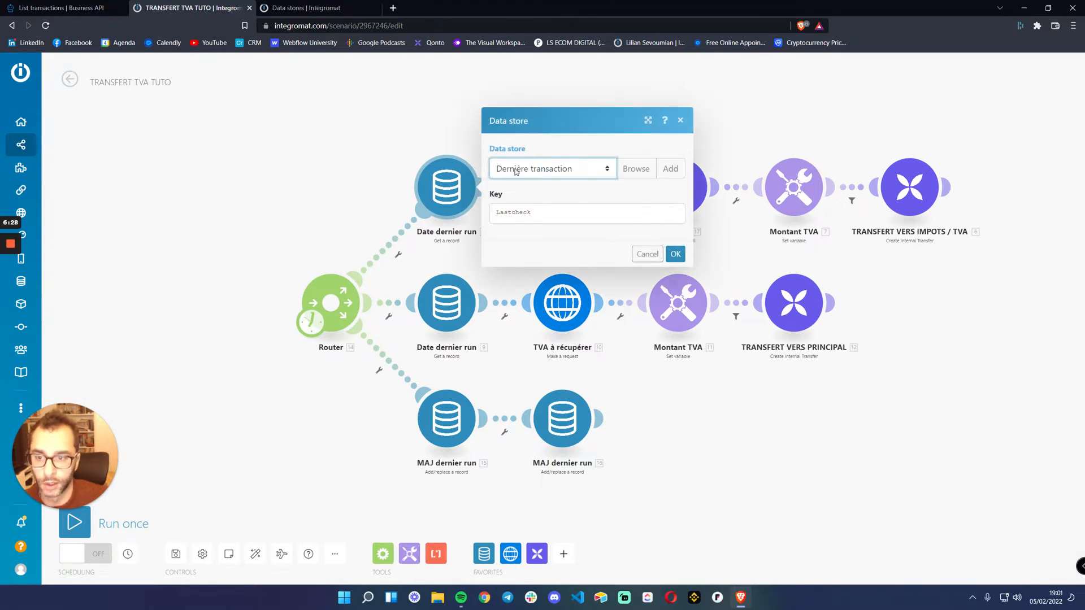
pyautogui.click(647, 253)
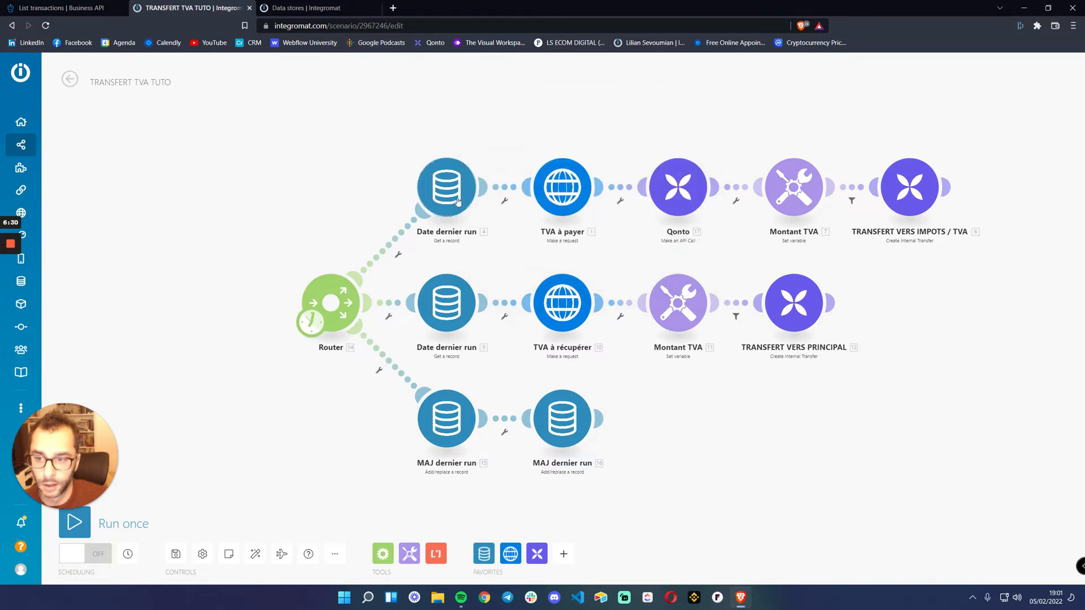
# Switch to the Data stores page and start a new data store named TRANSACTIONS QONTO
pyautogui.click(317, 7)
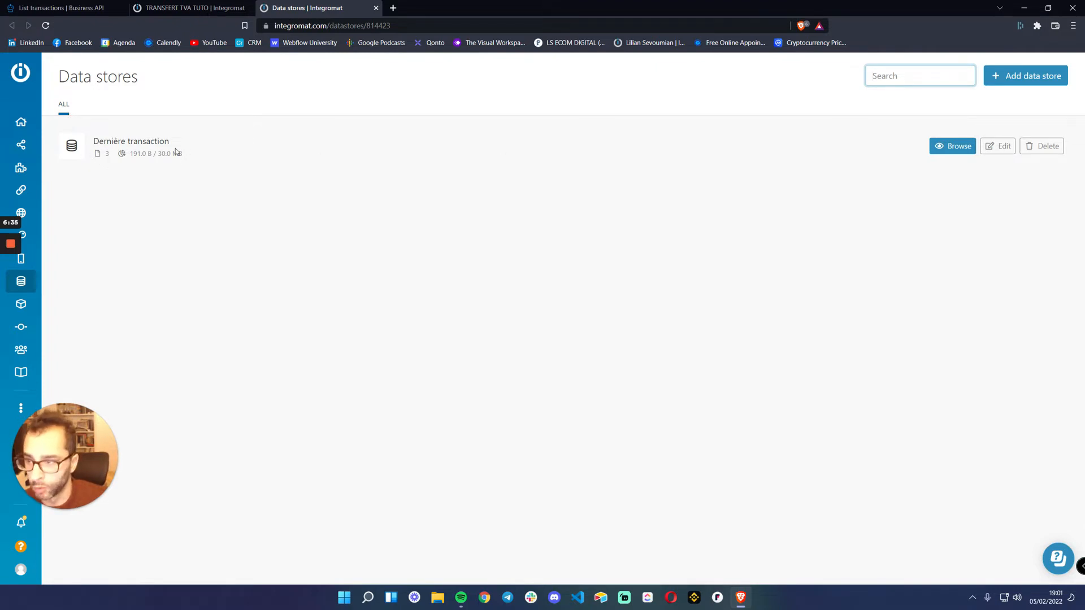
pyautogui.click(1015, 78)
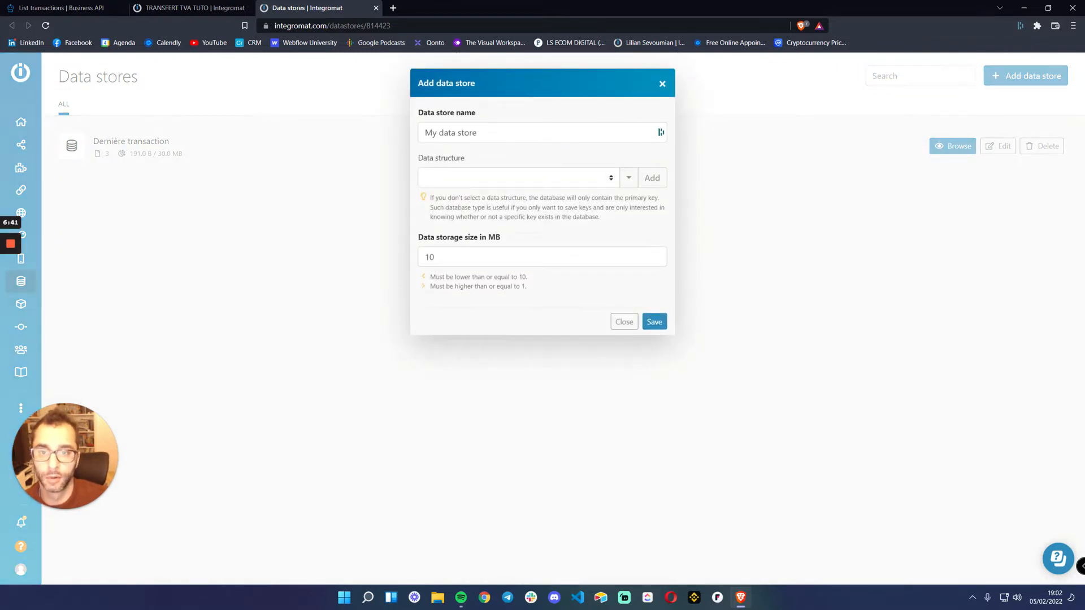
pyautogui.tripleClick(465, 133)
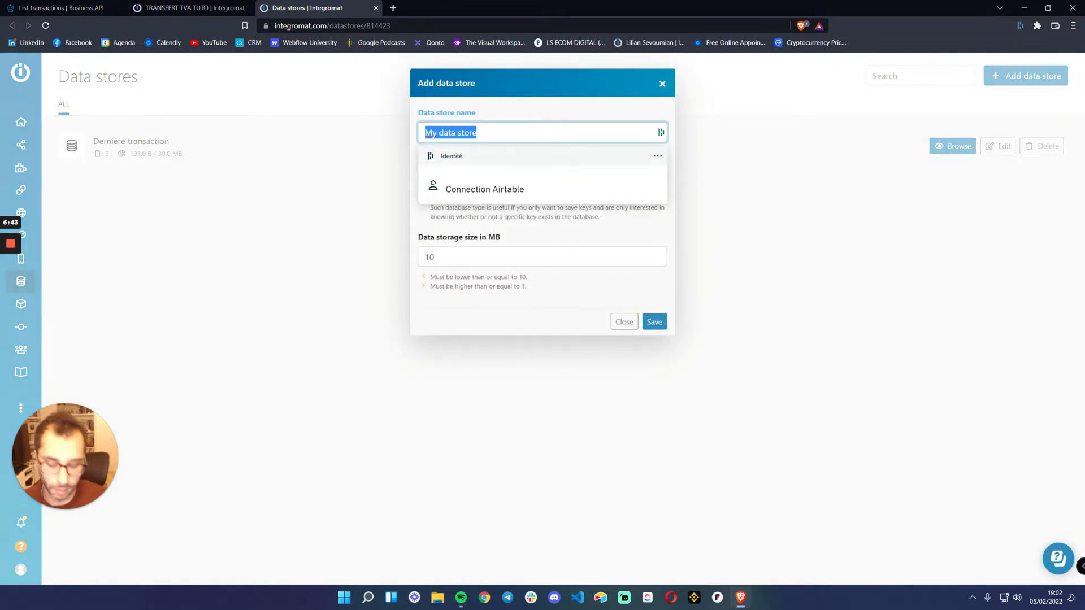
pyautogui.write('TRAS')
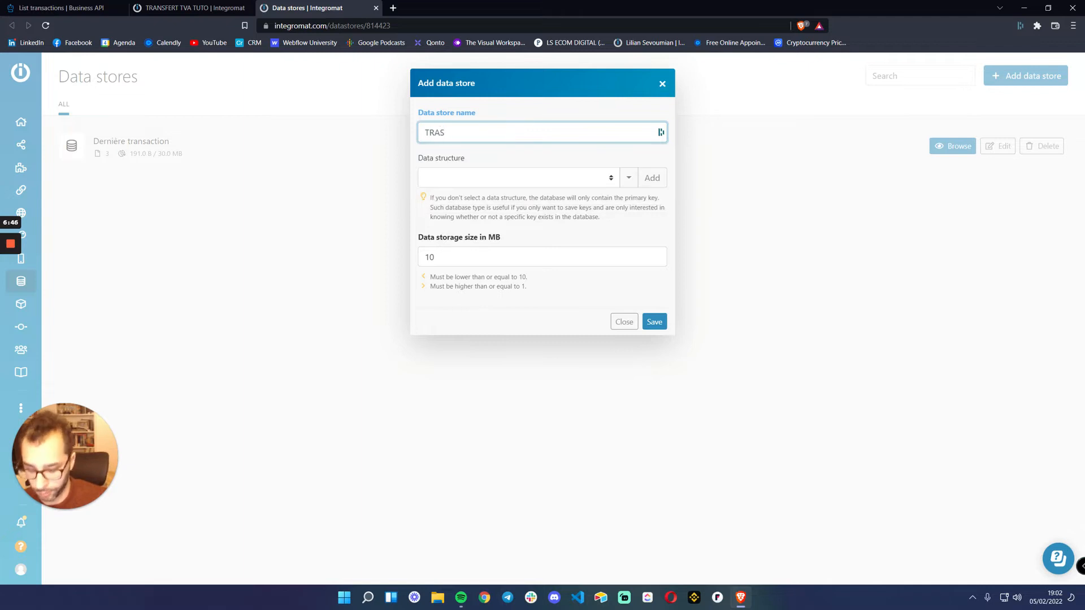
pyautogui.press('BackSpace')
pyautogui.write('NSACTIONS QONTO')
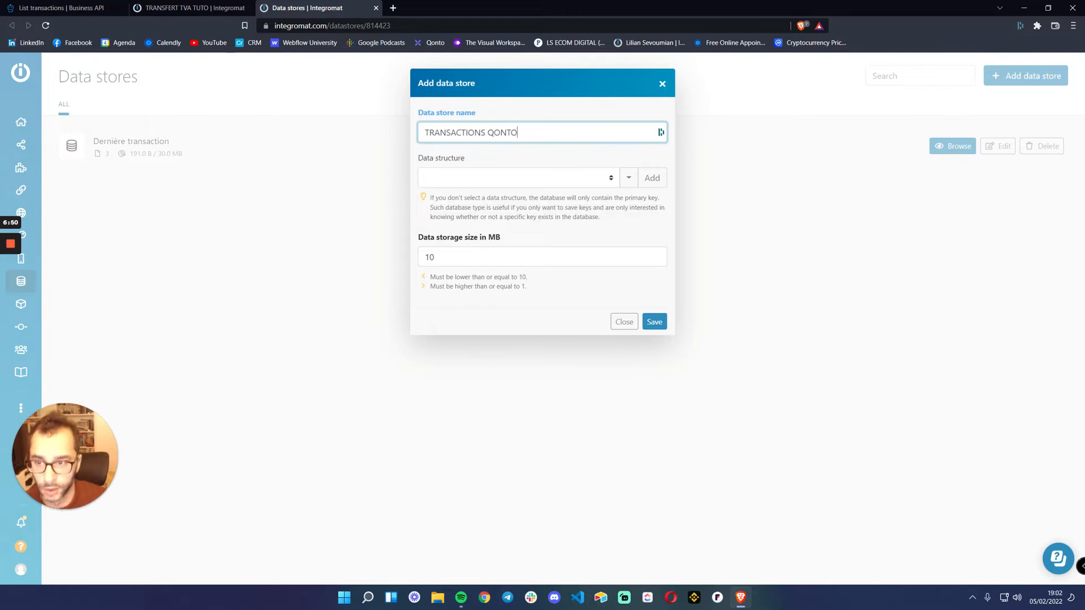
pyautogui.click(503, 156)
# Check the existing data structure choices, and start a new data structure named Table Transactions for the data store
pyautogui.click(611, 179)
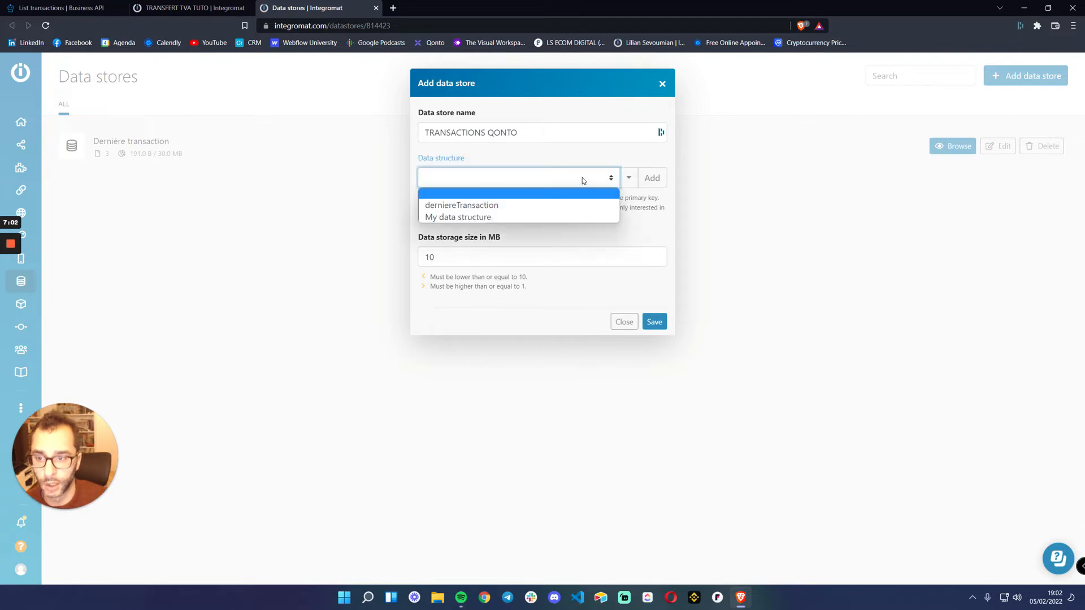
pyautogui.click(582, 181)
pyautogui.click(500, 182)
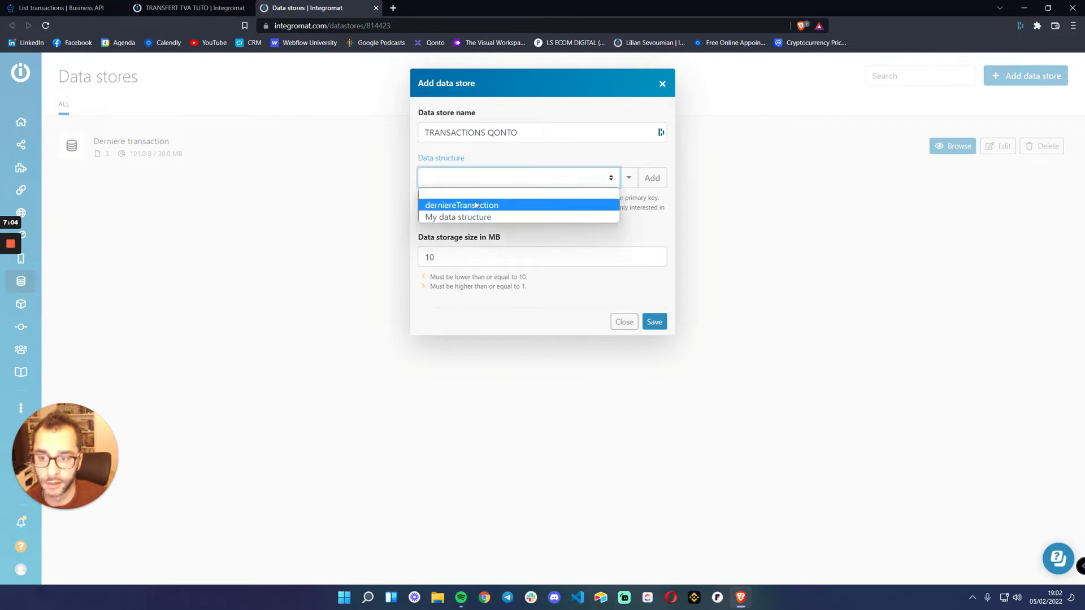
pyautogui.click(472, 179)
pyautogui.click(652, 185)
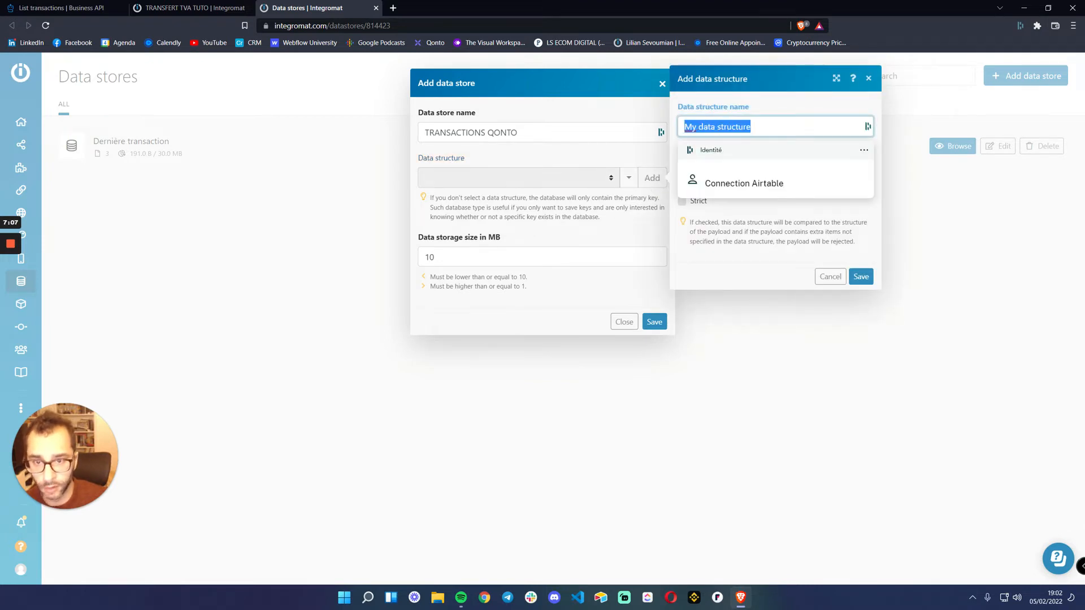
pyautogui.write('Tabl')
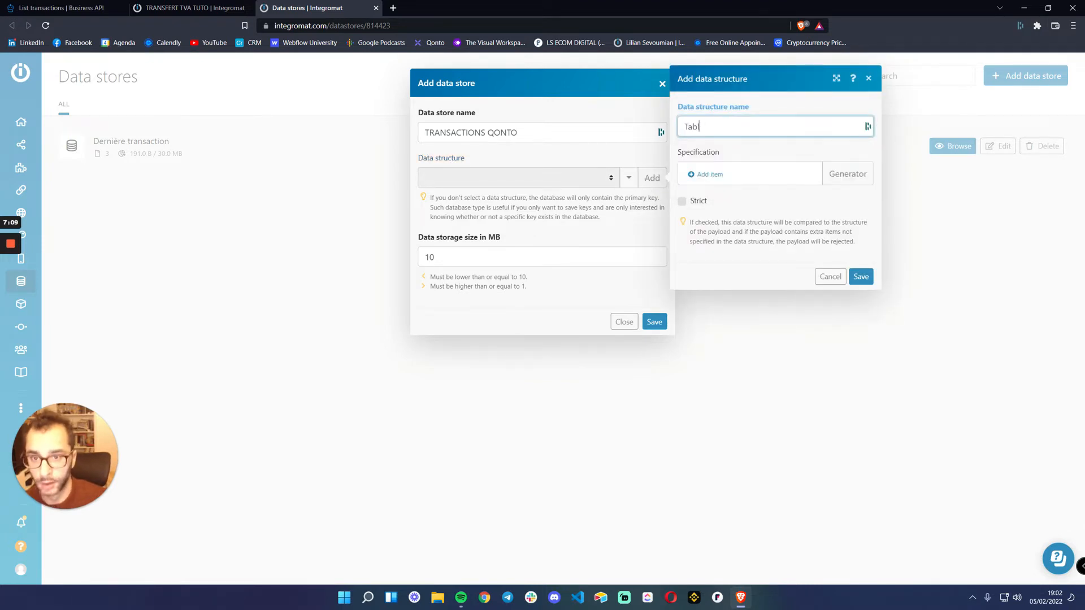
pyautogui.write('e Transactions')
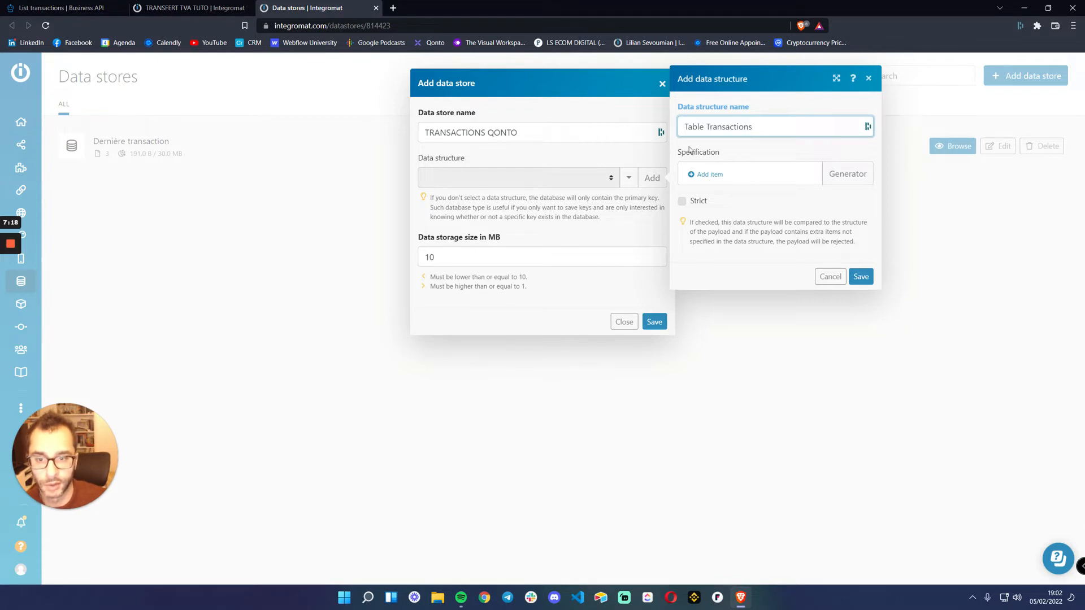
# Start a new specification item in the Table Transactions structure and name it lastDateTVA
pyautogui.click(709, 175)
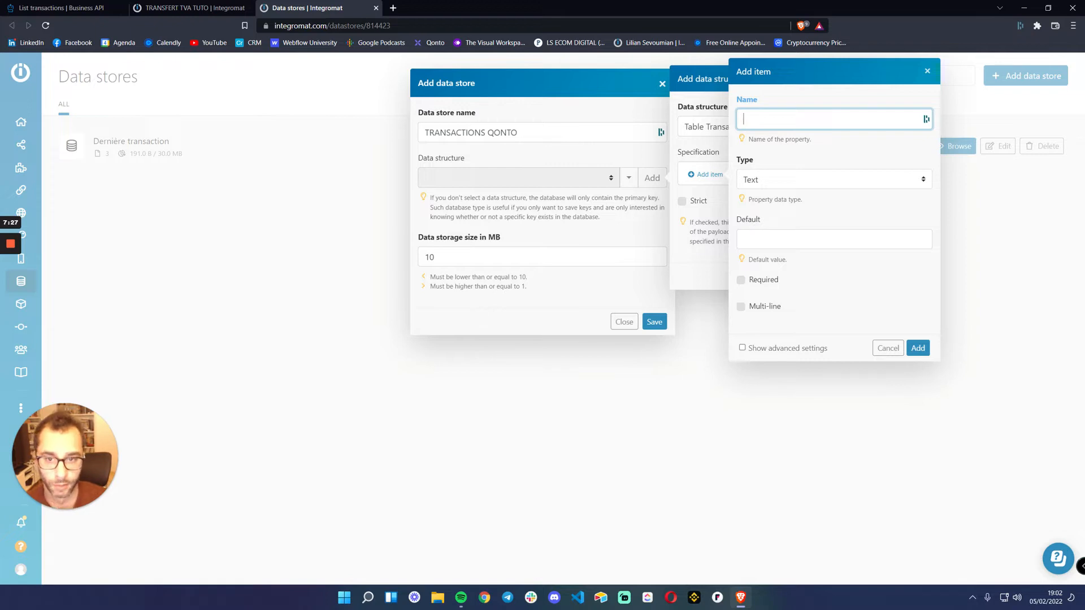
pyautogui.click(820, 119)
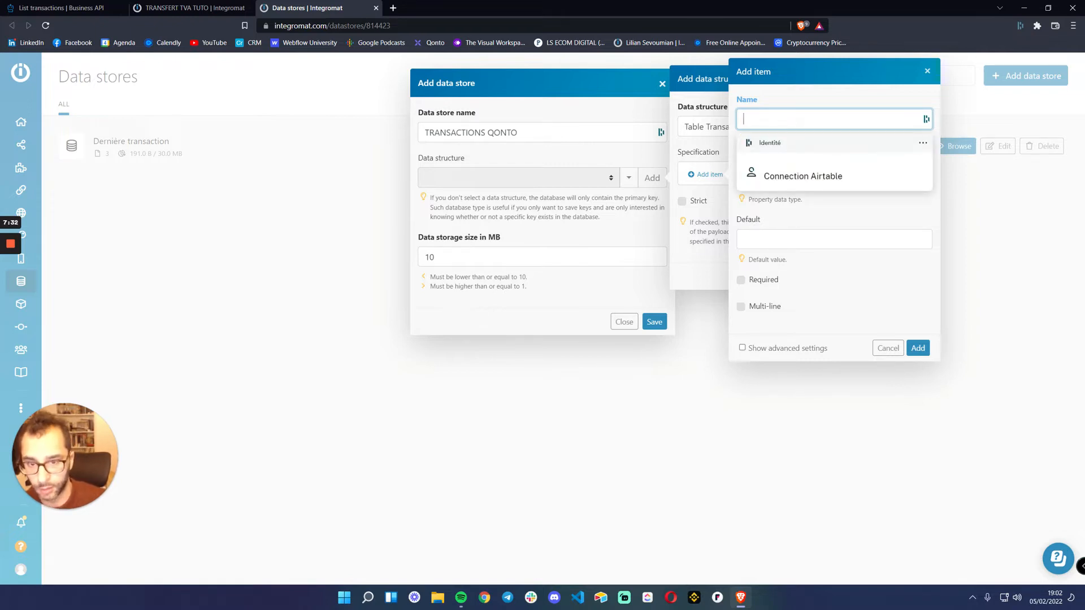
pyautogui.click(808, 95)
pyautogui.click(799, 119)
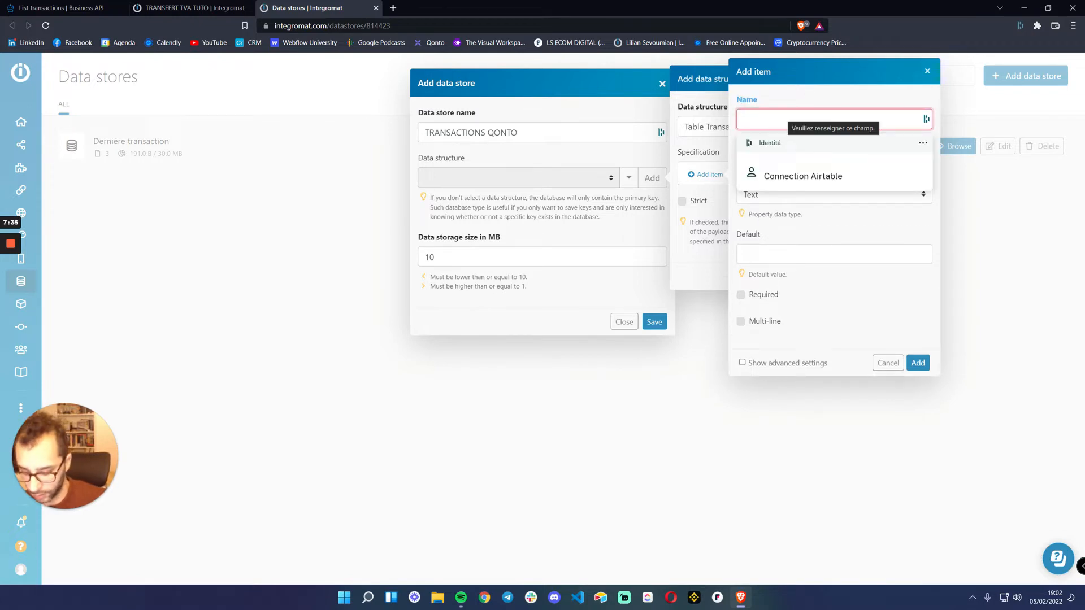
pyautogui.write('lastDate')
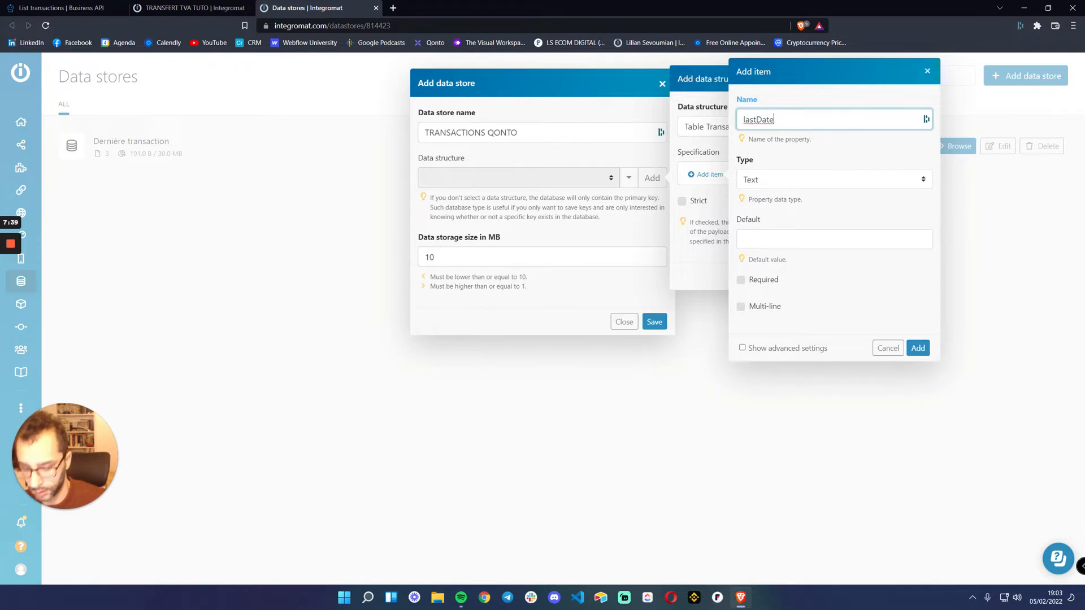
pyautogui.write('TVA')
pyautogui.hotkey('ctrl', 'a')
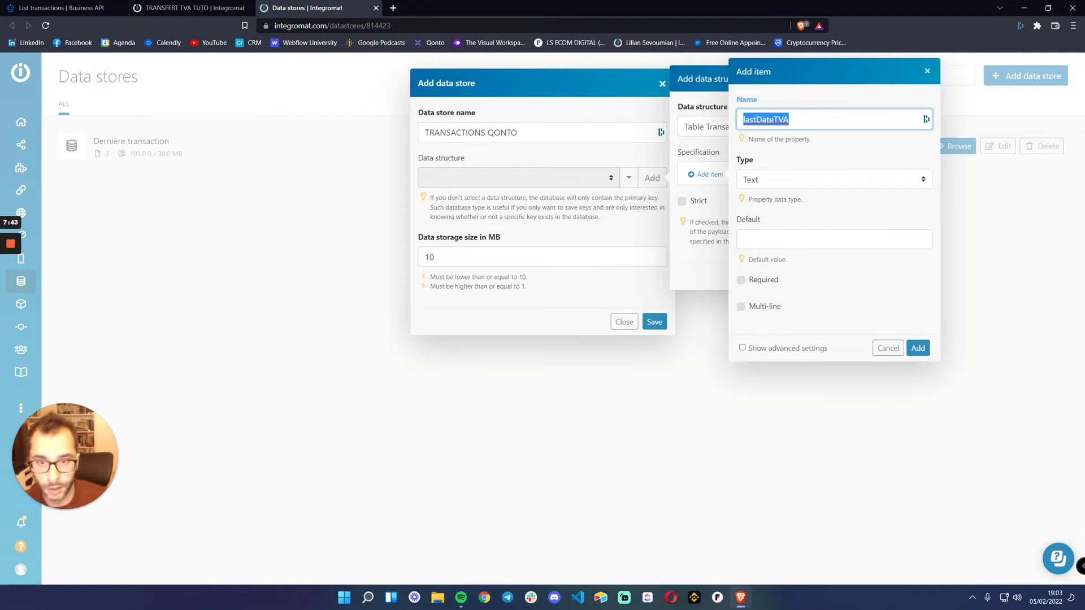
pyautogui.click(810, 120)
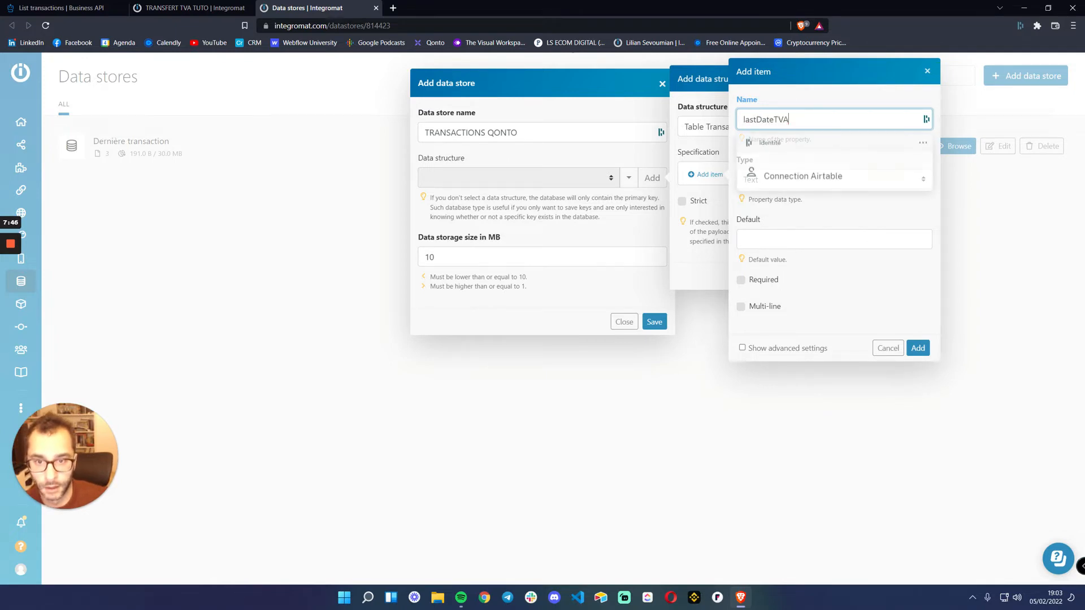
pyautogui.click(809, 100)
# Set the lastDateTVA item's type to Date and add the item to the structure's specification
pyautogui.click(769, 177)
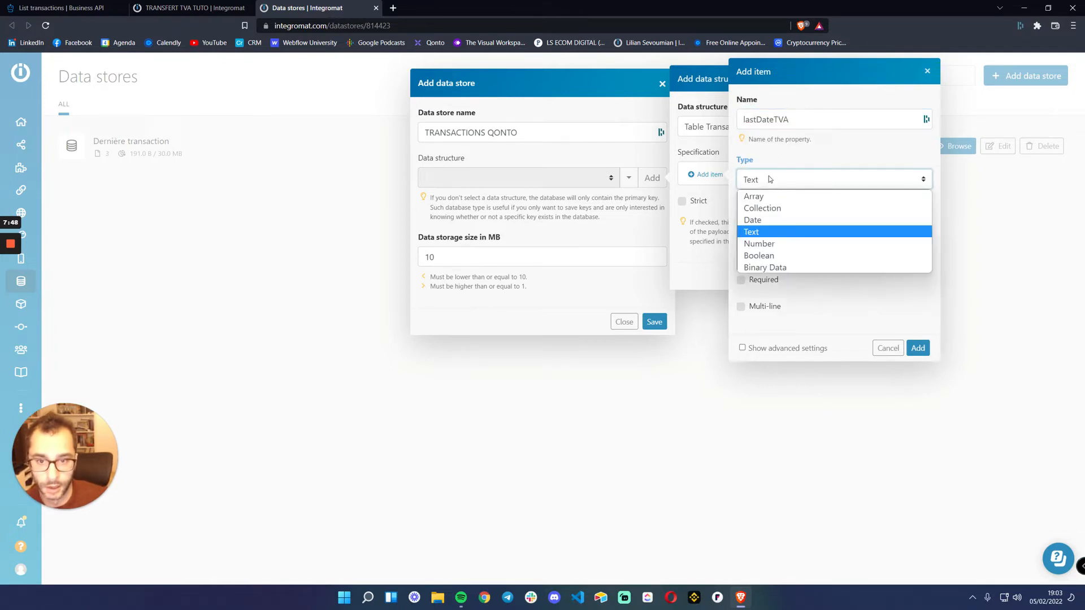
pyautogui.click(760, 220)
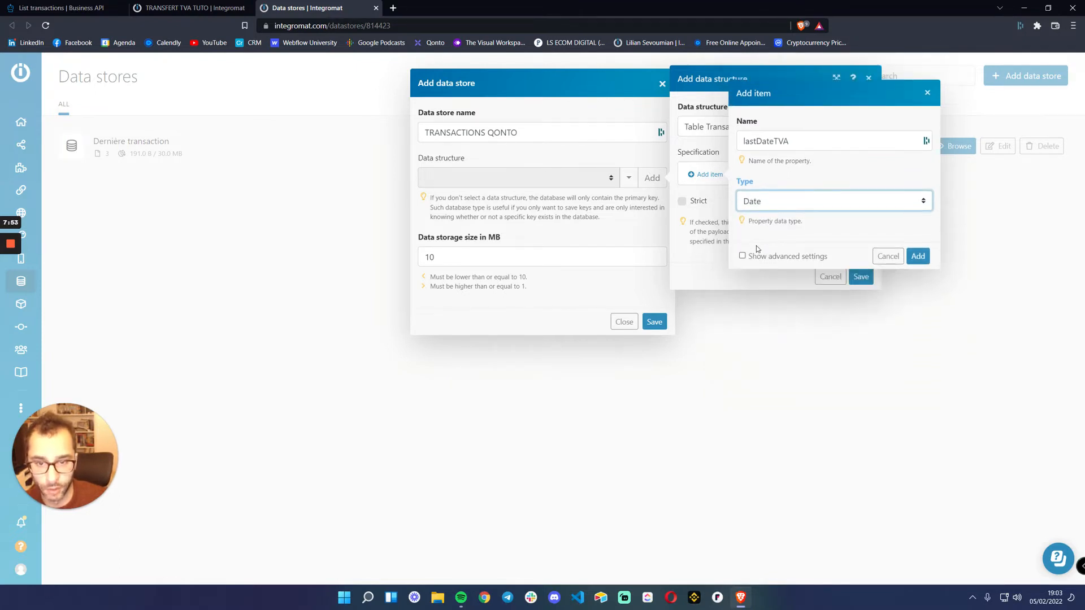
pyautogui.doubleClick(766, 141)
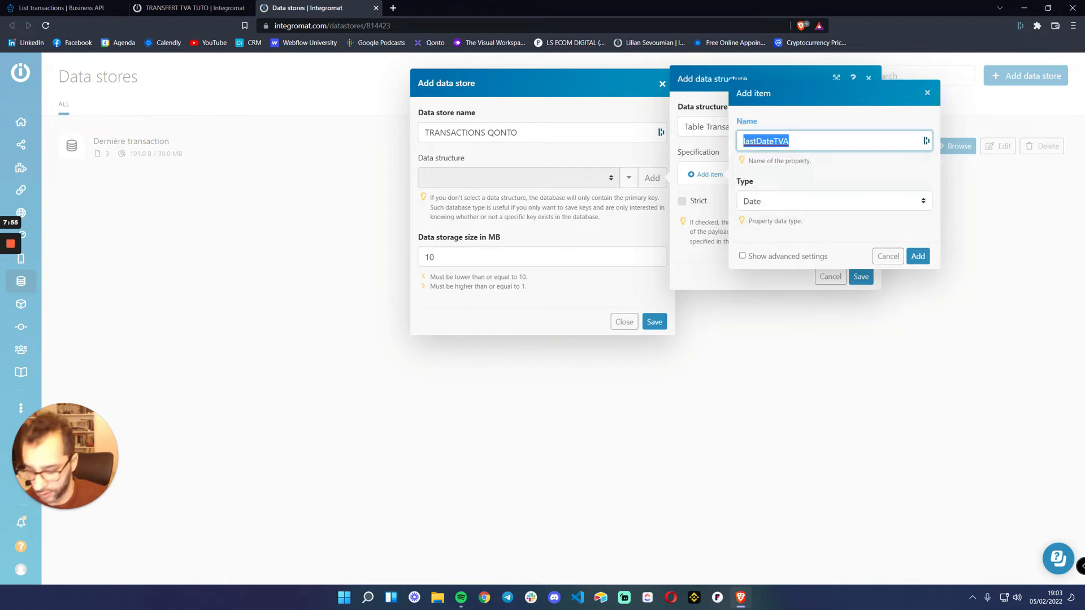
pyautogui.click(918, 256)
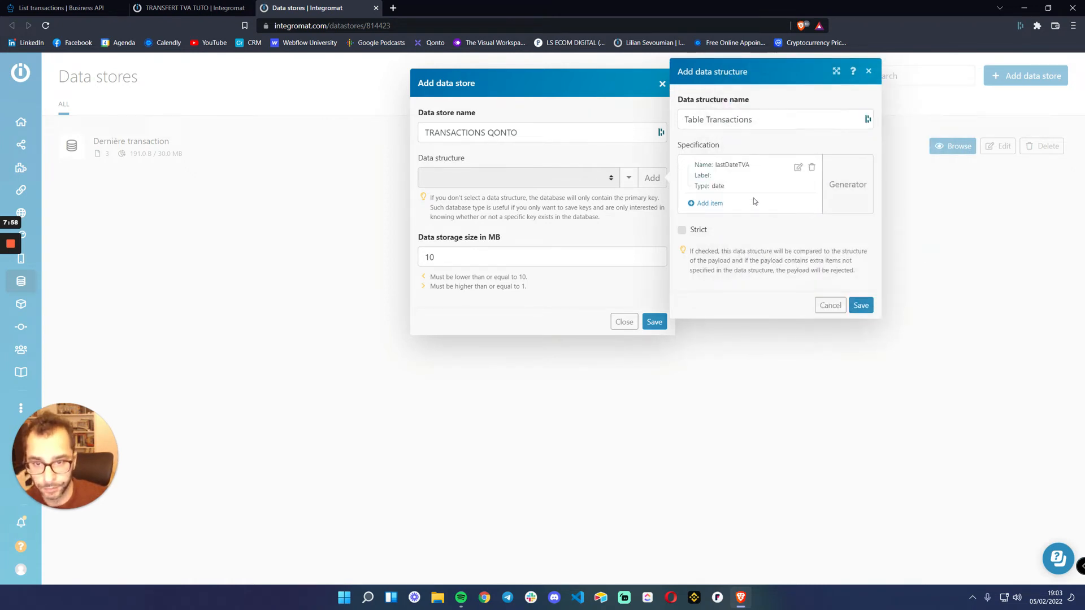
# Review the advanced settings of the lastDateTVA item and close it without saving changes
pyautogui.click(798, 168)
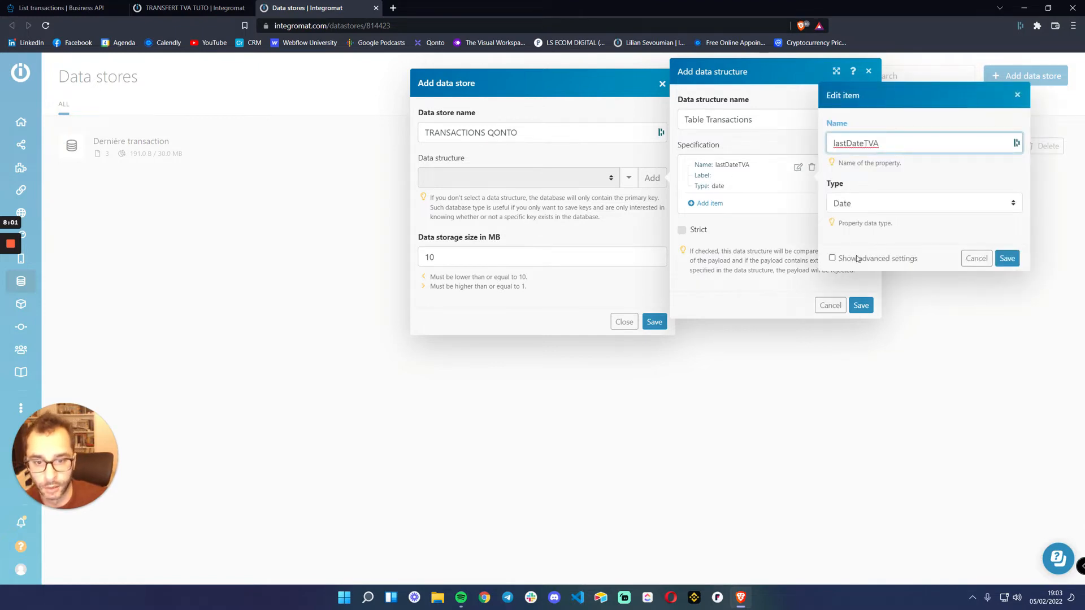
pyautogui.click(854, 259)
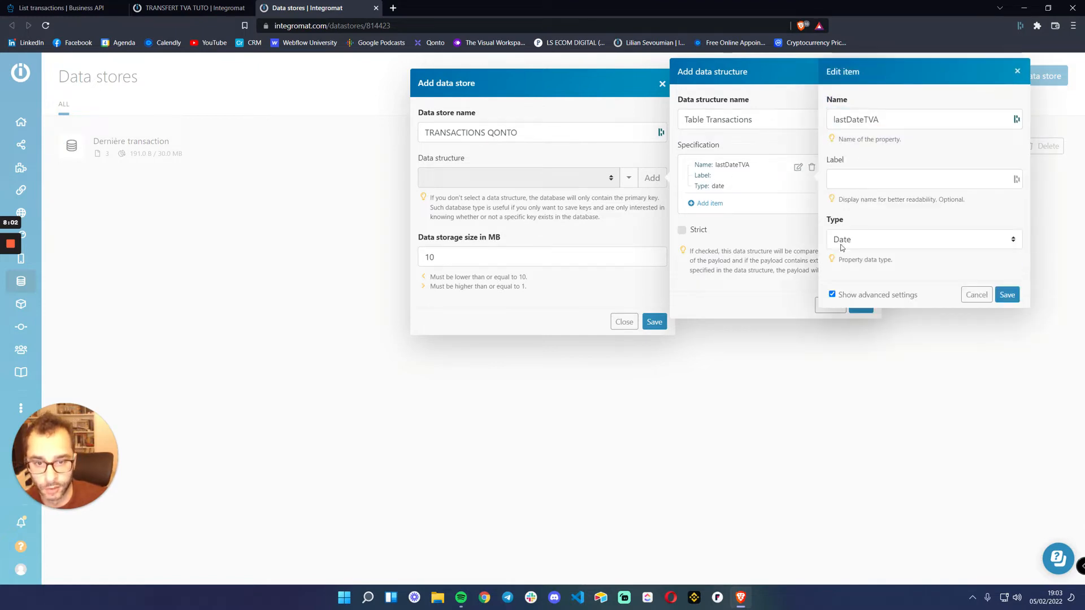
pyautogui.click(977, 294)
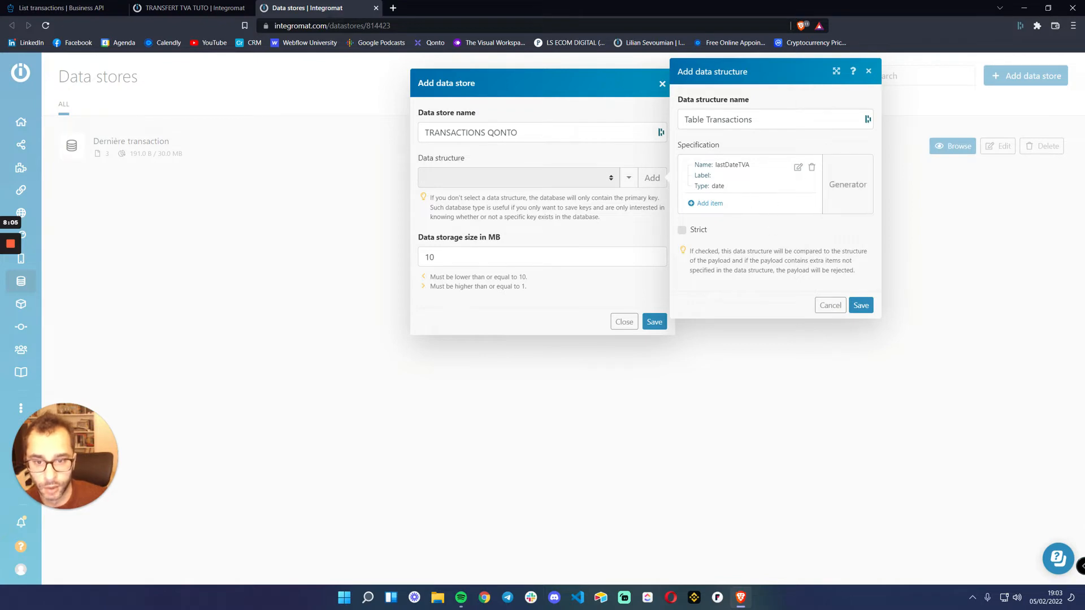
# Save the Table Transactions data structure and the TRANSACTIONS QONTO data store that uses it
pyautogui.click(860, 305)
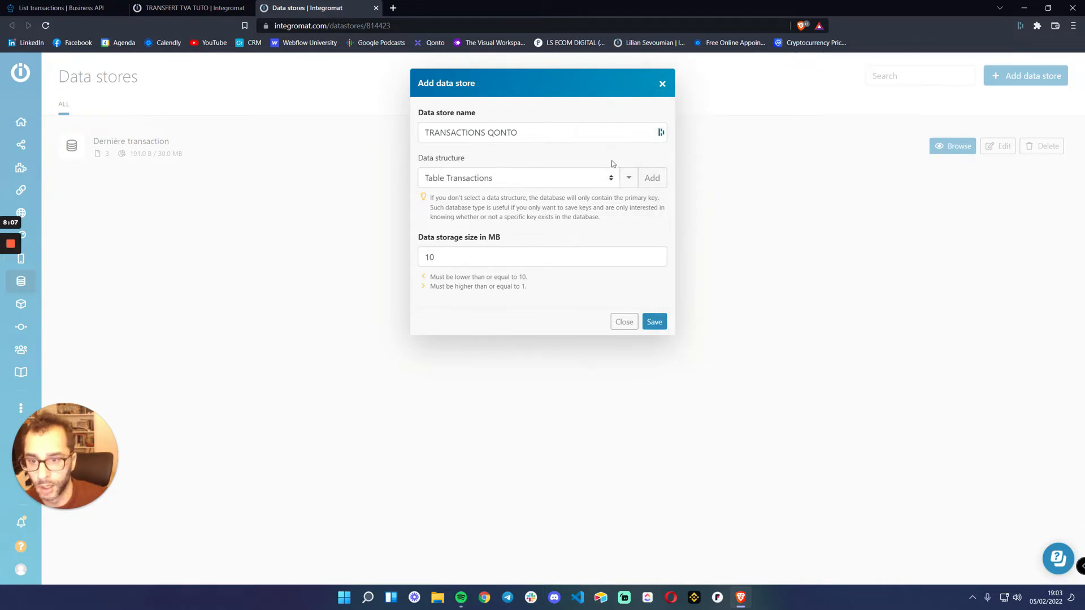
pyautogui.click(654, 320)
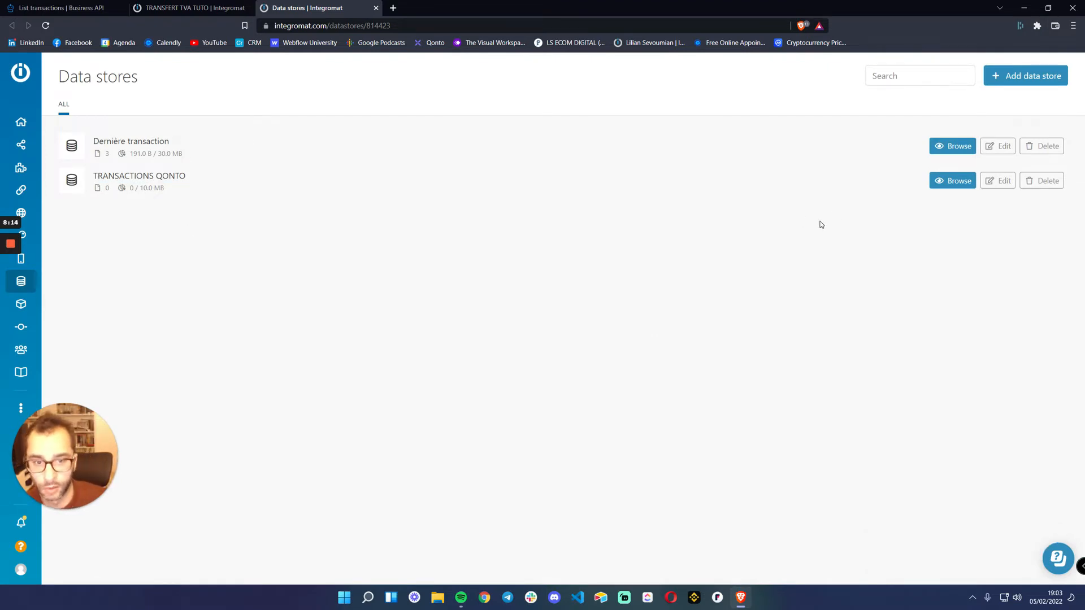
# Browse the TRANSACTIONS QONTO data store and start a new record with the key lastRun
pyautogui.click(957, 184)
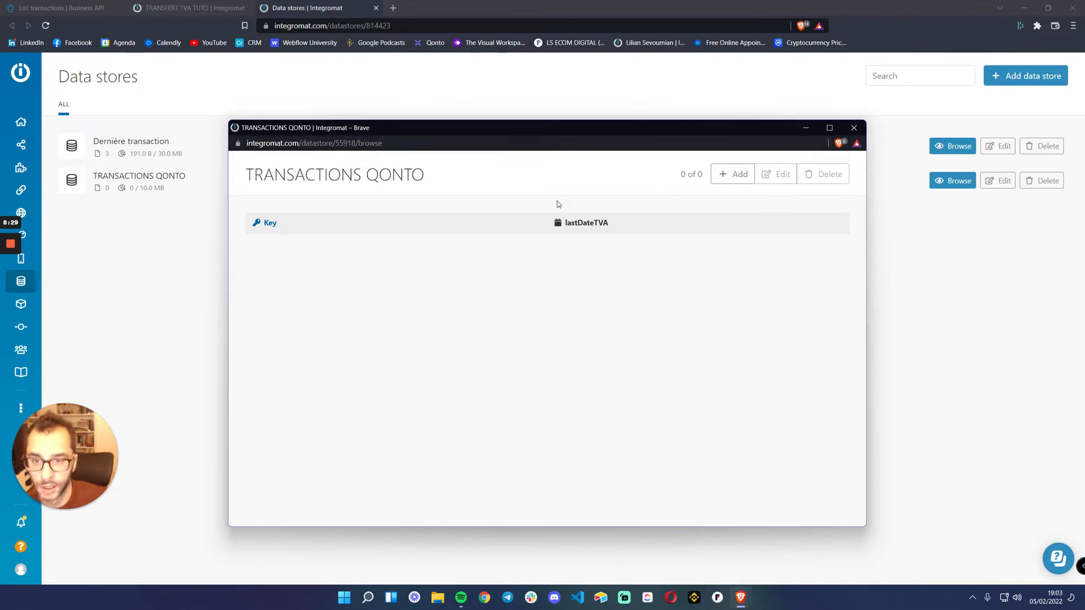
pyautogui.click(733, 177)
pyautogui.click(543, 290)
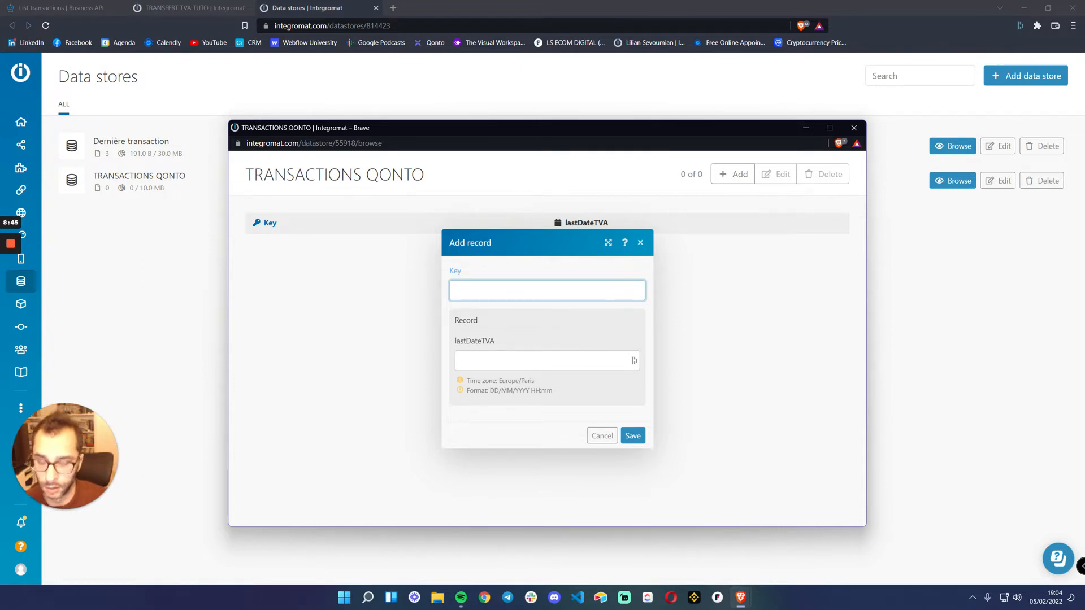
pyautogui.write('la')
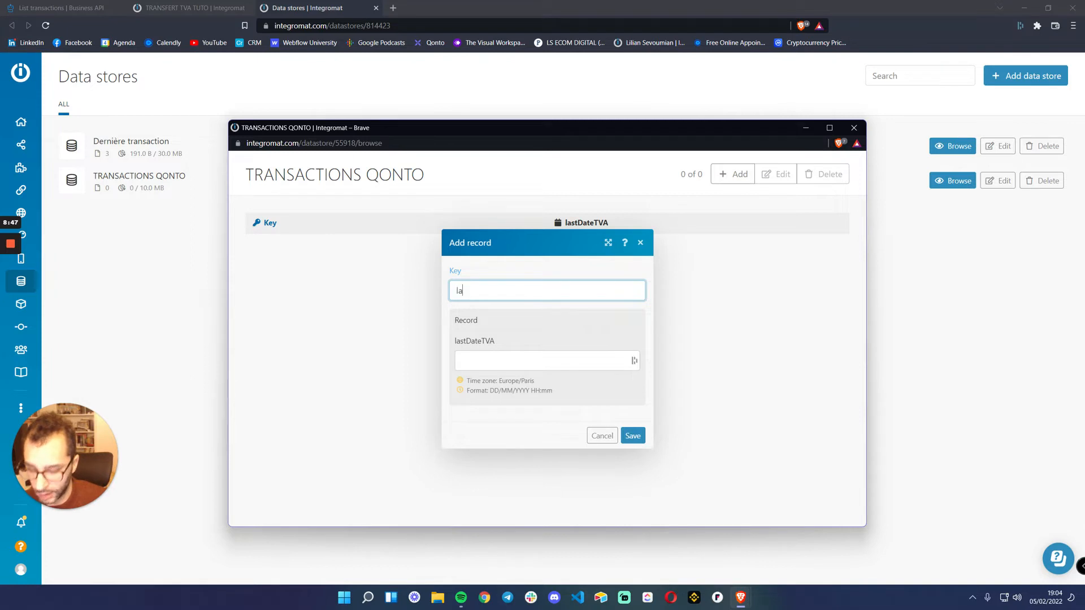
pyautogui.write('stRun')
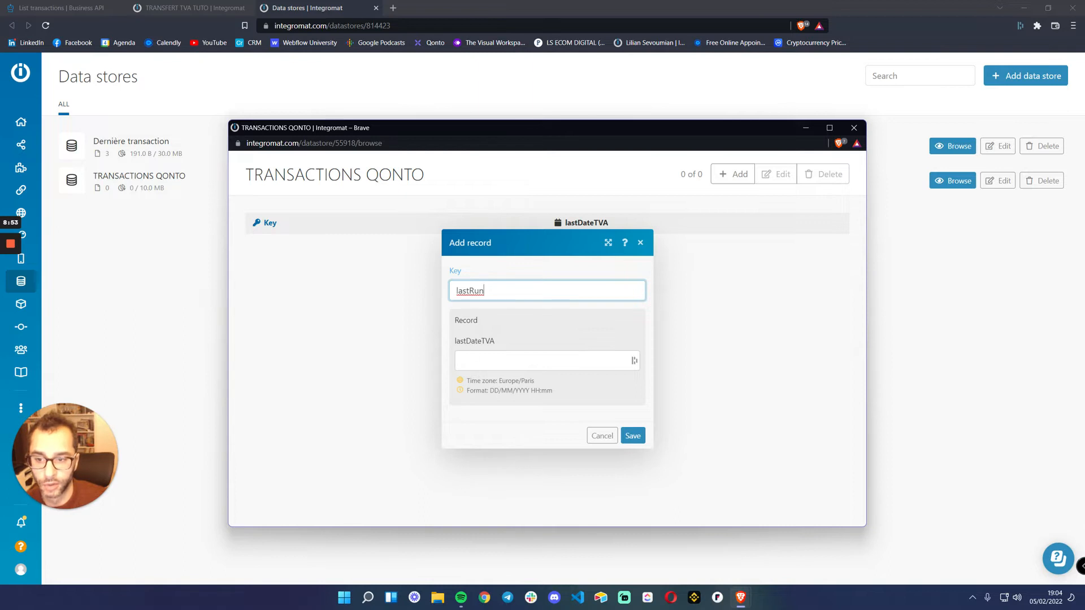
# Set the record's lastDateTVA to 01/02/2022 00:00 and save the record
pyautogui.press('Tab')
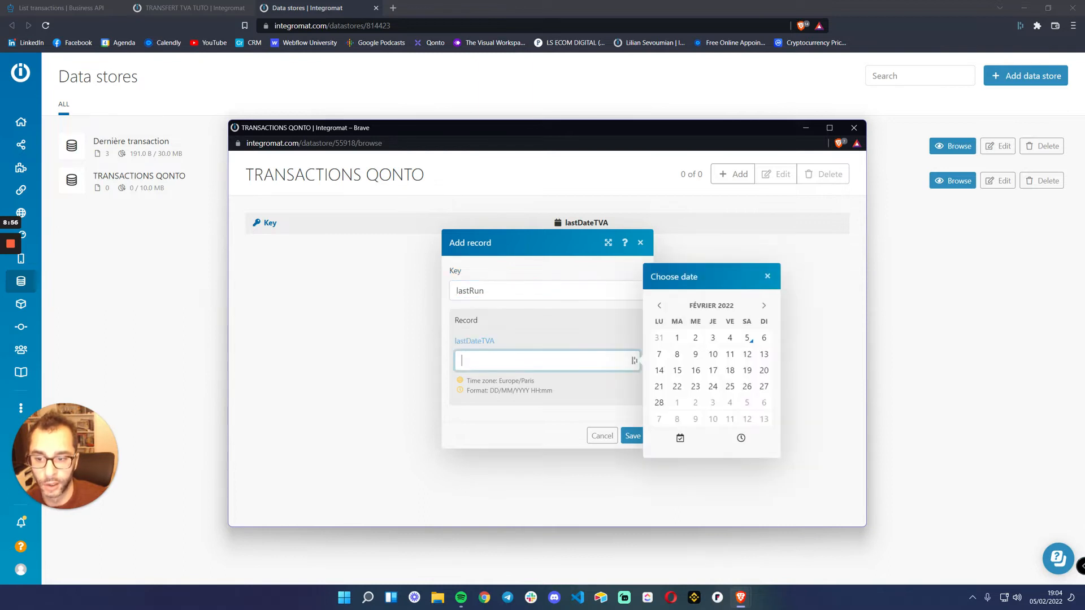
pyautogui.click(678, 338)
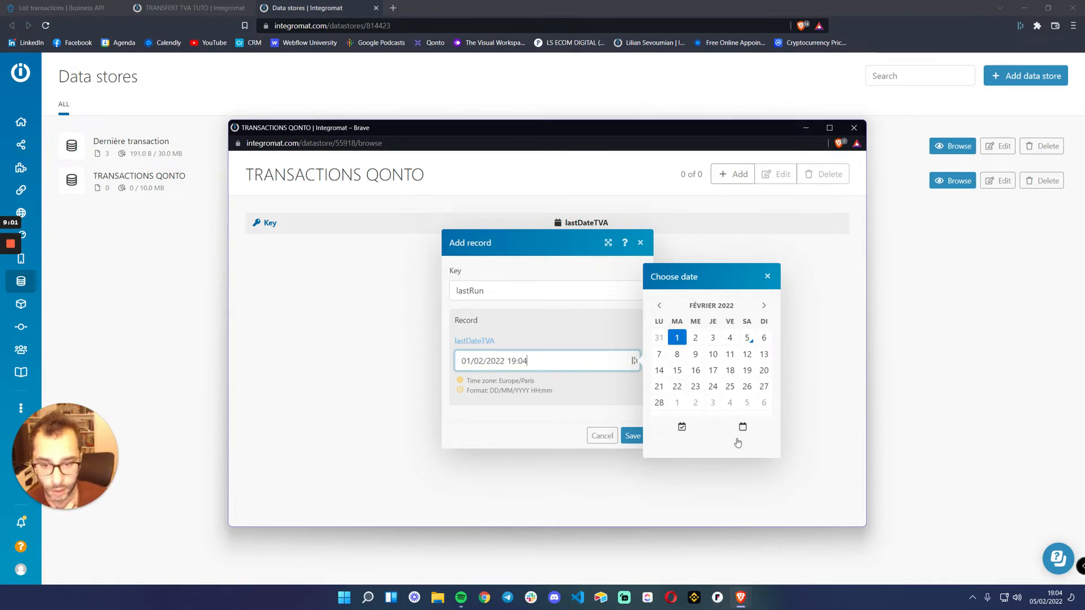
pyautogui.click(740, 438)
pyautogui.click(672, 376)
pyautogui.click(667, 331)
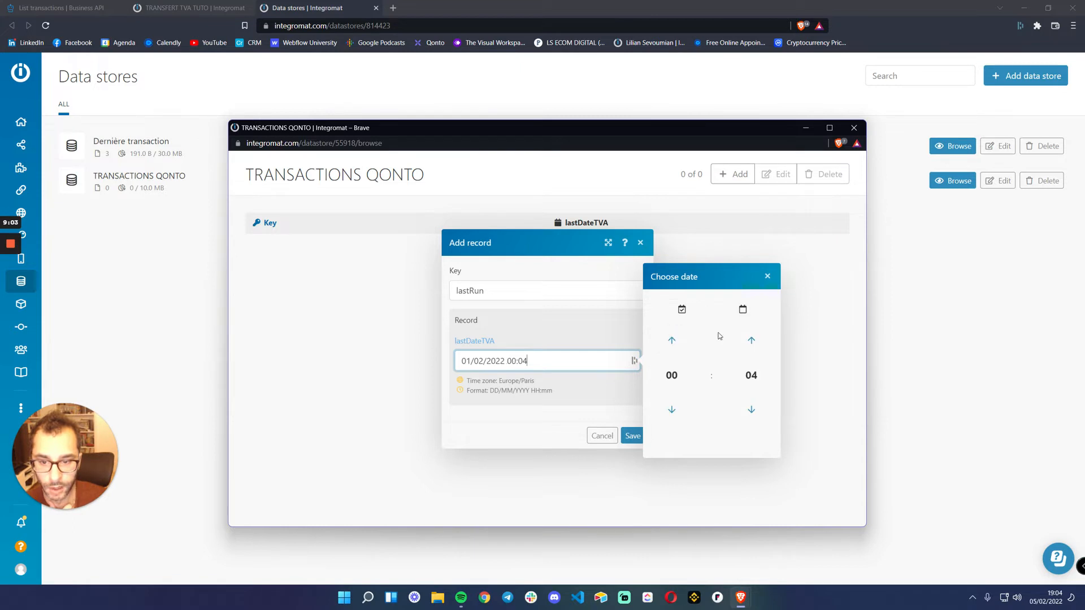
pyautogui.click(751, 375)
pyautogui.click(666, 336)
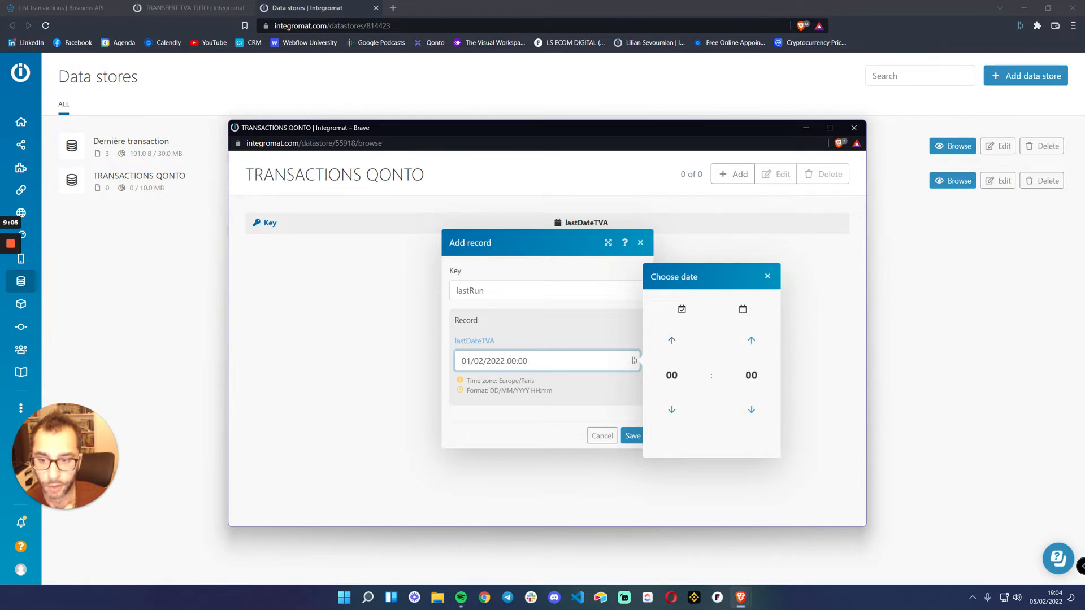
pyautogui.click(622, 382)
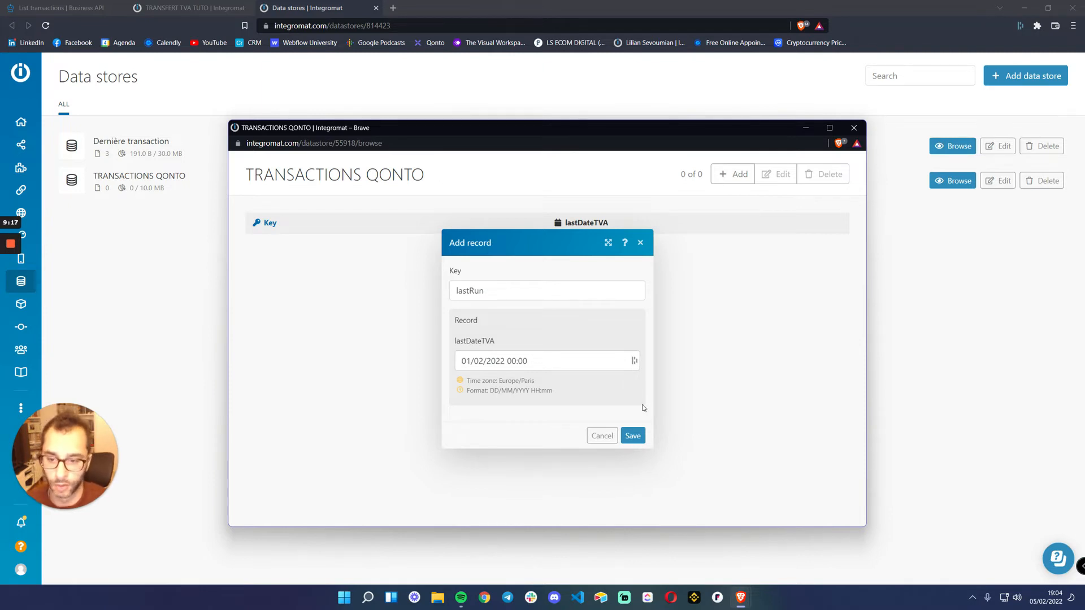
pyautogui.click(633, 435)
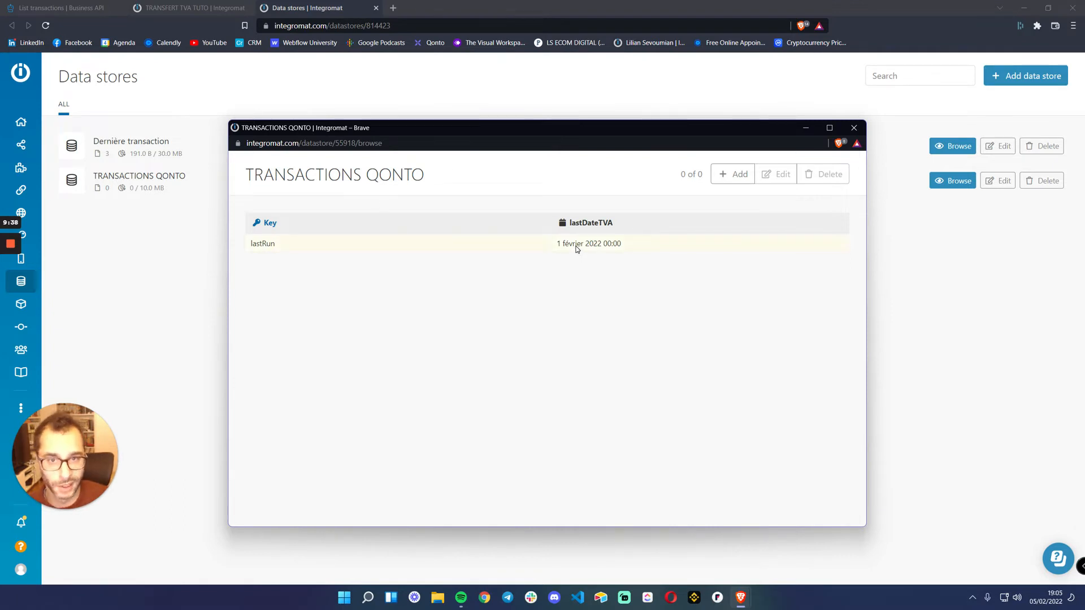
# Reopen the TRANSACTIONS QONTO data store, check the lastRun record's lastDateTVA, and close it with the value kept
pyautogui.click(853, 128)
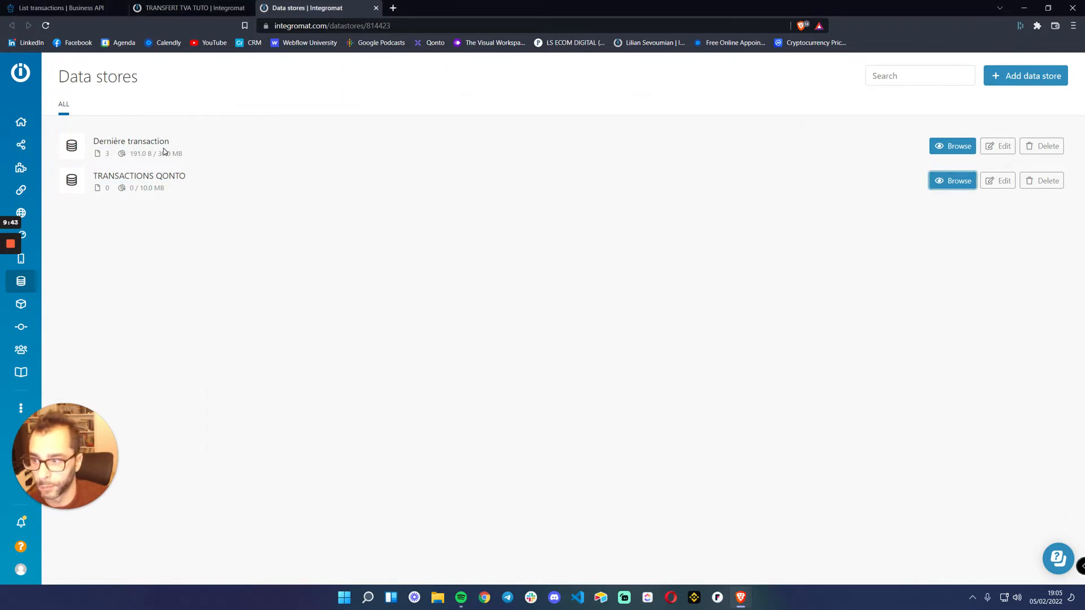
pyautogui.click(945, 181)
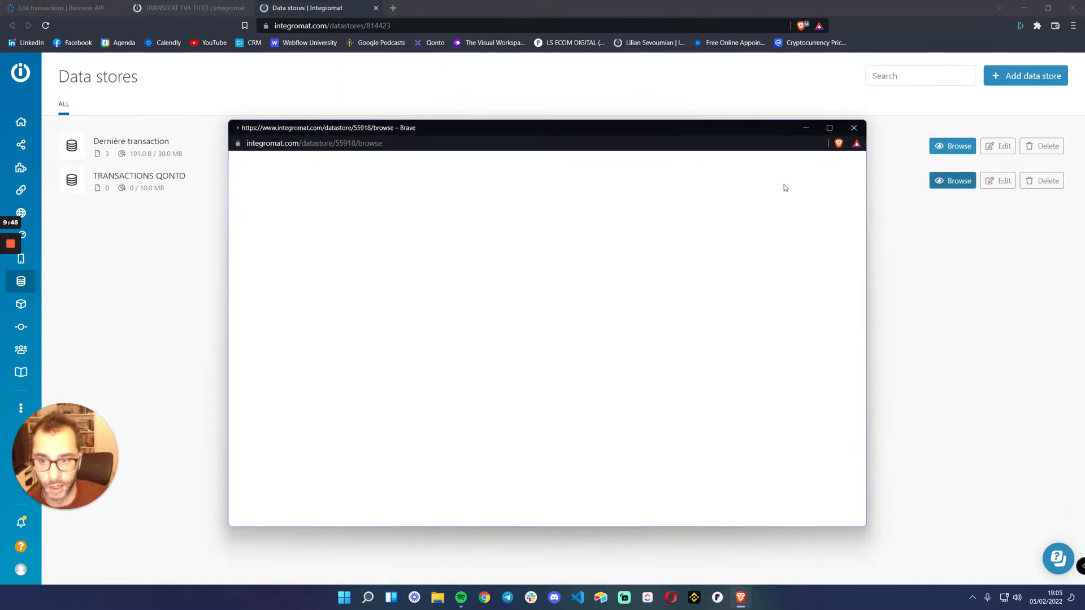
pyautogui.click(315, 246)
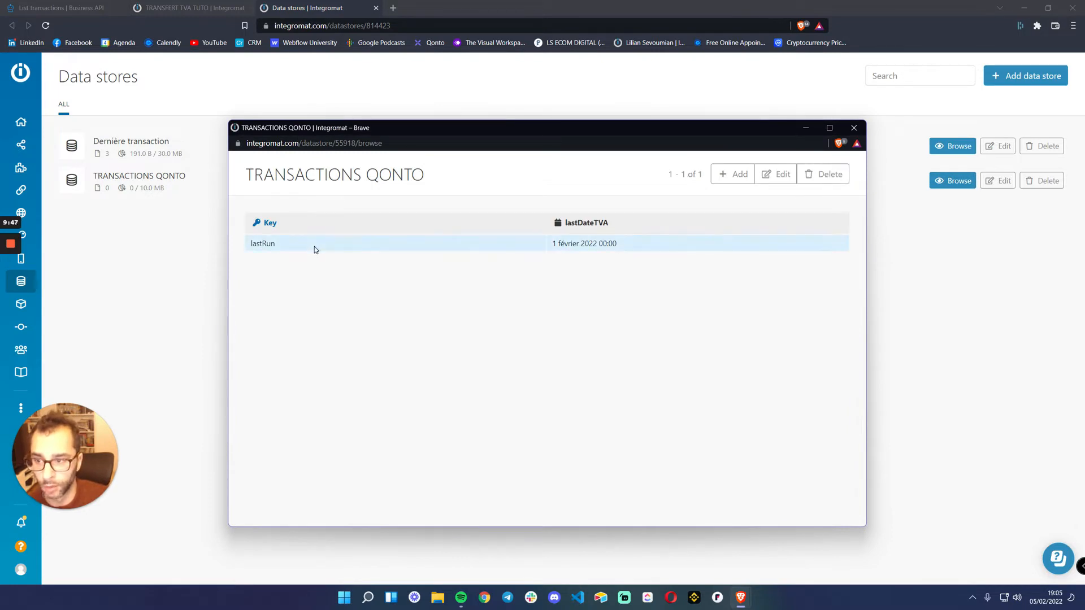
pyautogui.doubleClick(575, 244)
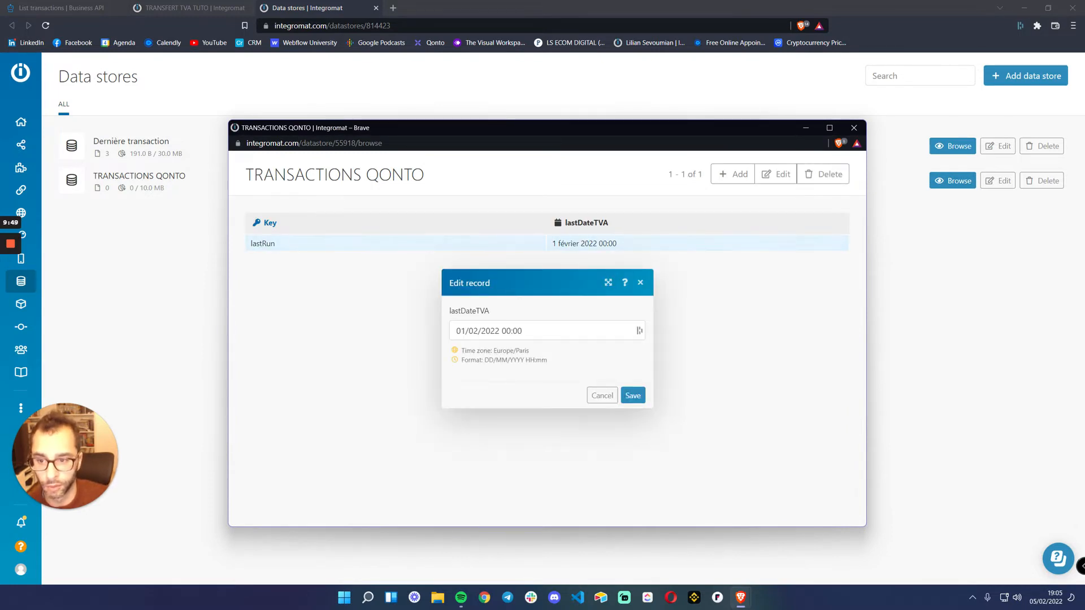
pyautogui.click(632, 395)
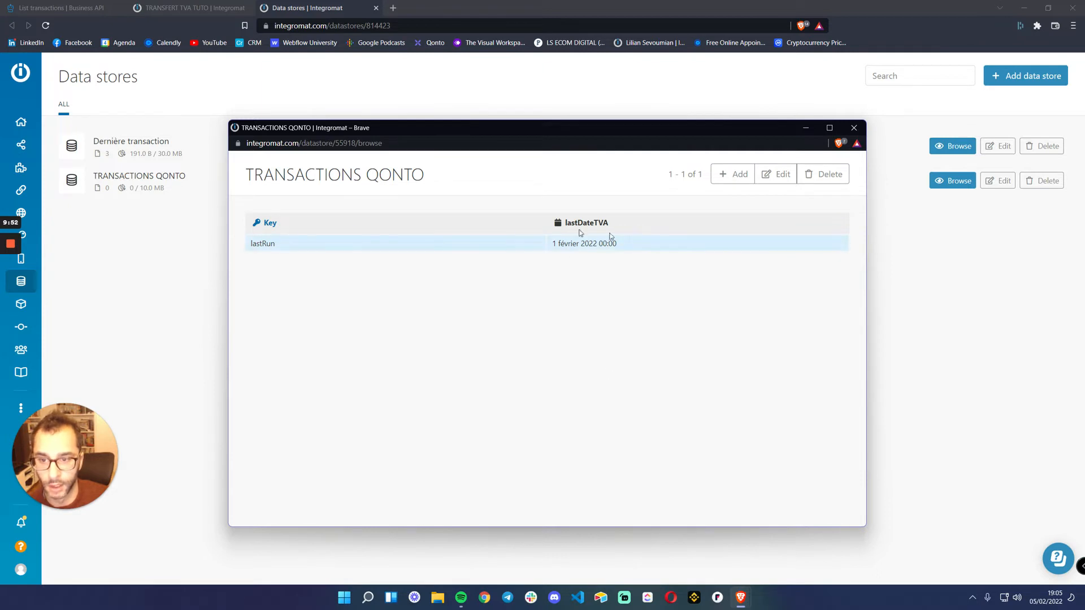
pyautogui.click(854, 128)
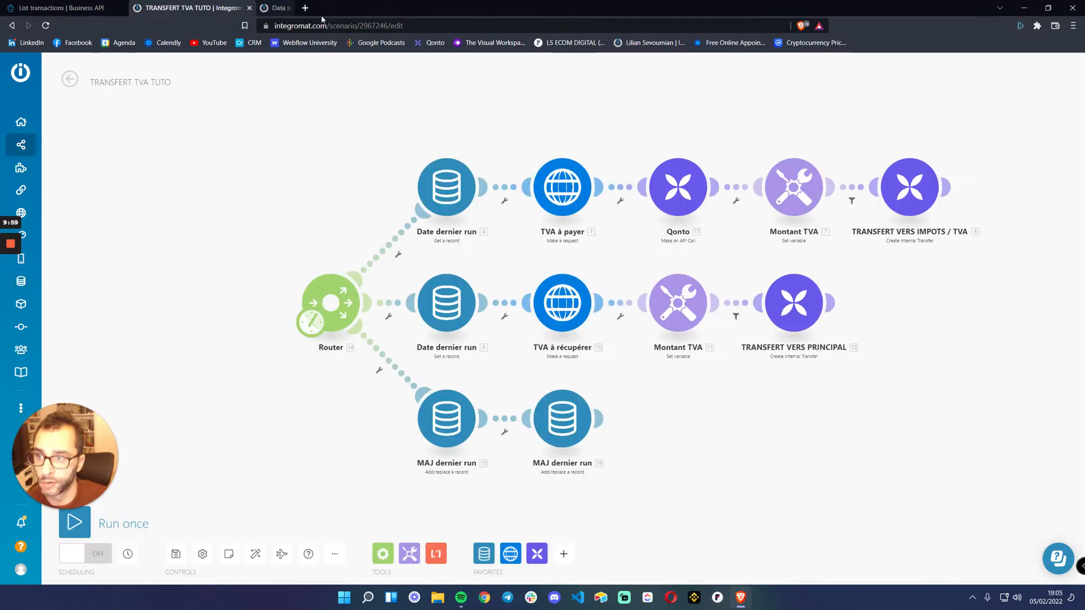
# Close the Data stores page and return to the TRANSFERT TVA TUTO scenario
pyautogui.click(376, 8)
pyautogui.click(83, 8)
pyautogui.click(175, 8)
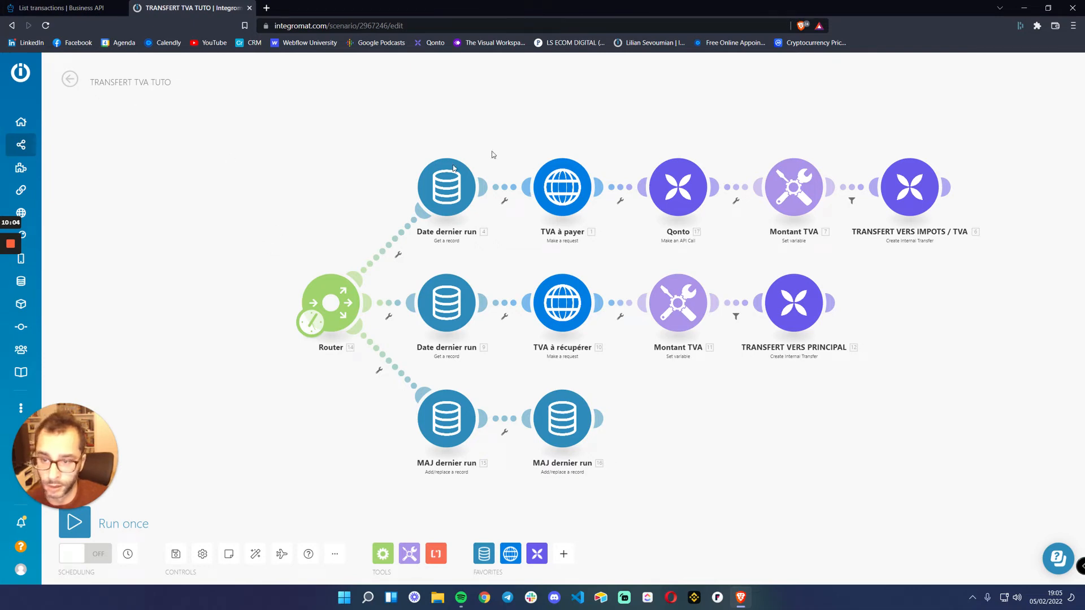
# Add a separate, unconnected Router module to the scenario canvas
pyautogui.scroll(-3, 280, 159)
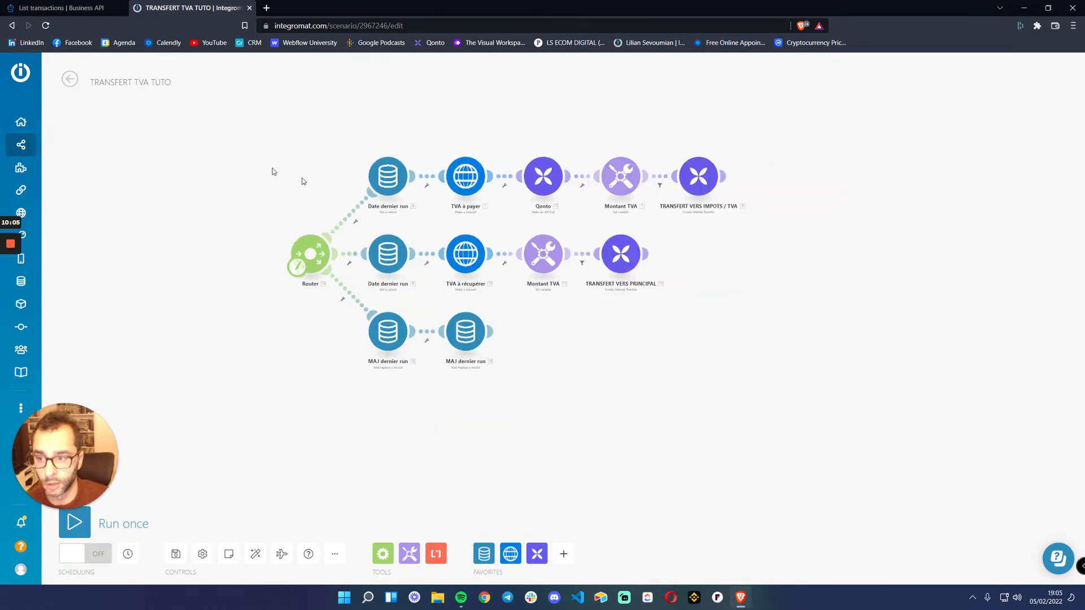
pyautogui.scroll(3, 309, 189)
pyautogui.moveTo(309, 189); pyautogui.dragTo(234, 164)
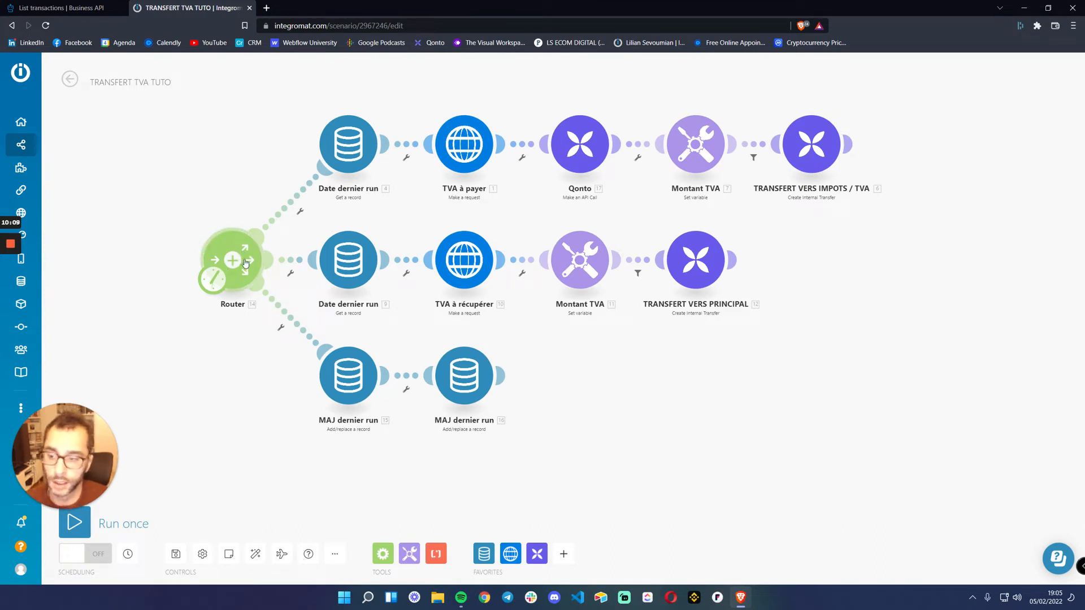
pyautogui.click(384, 555)
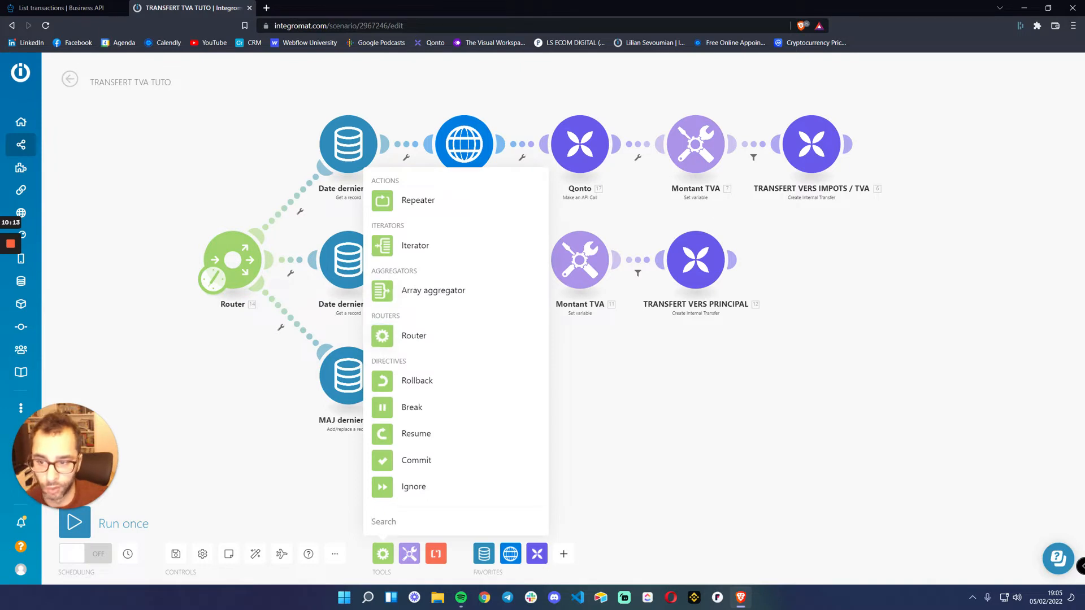
pyautogui.click(413, 337)
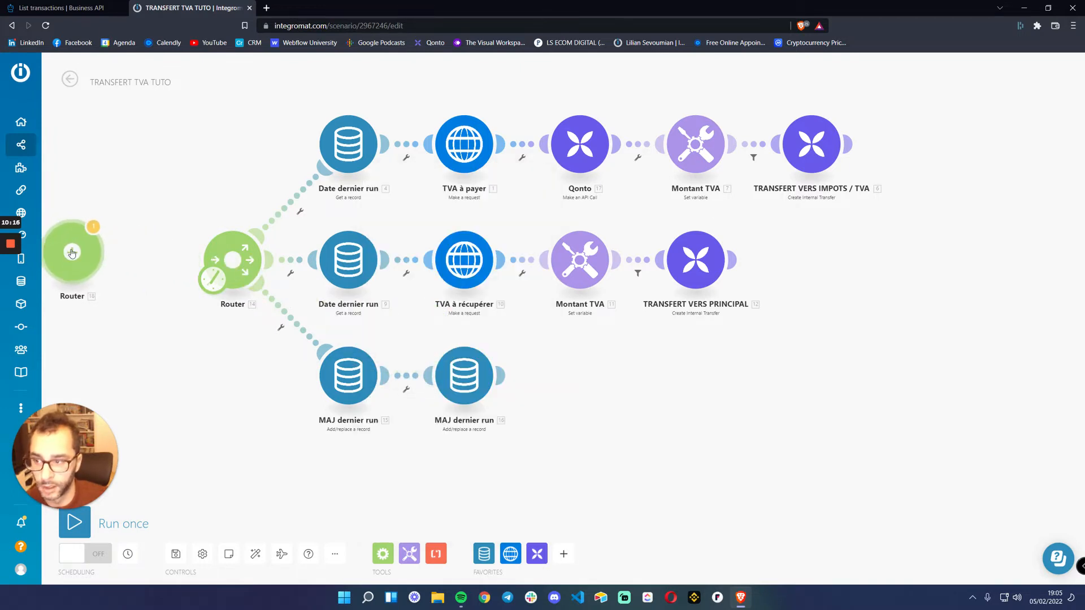
pyautogui.moveTo(120, 344); pyautogui.dragTo(353, 354)
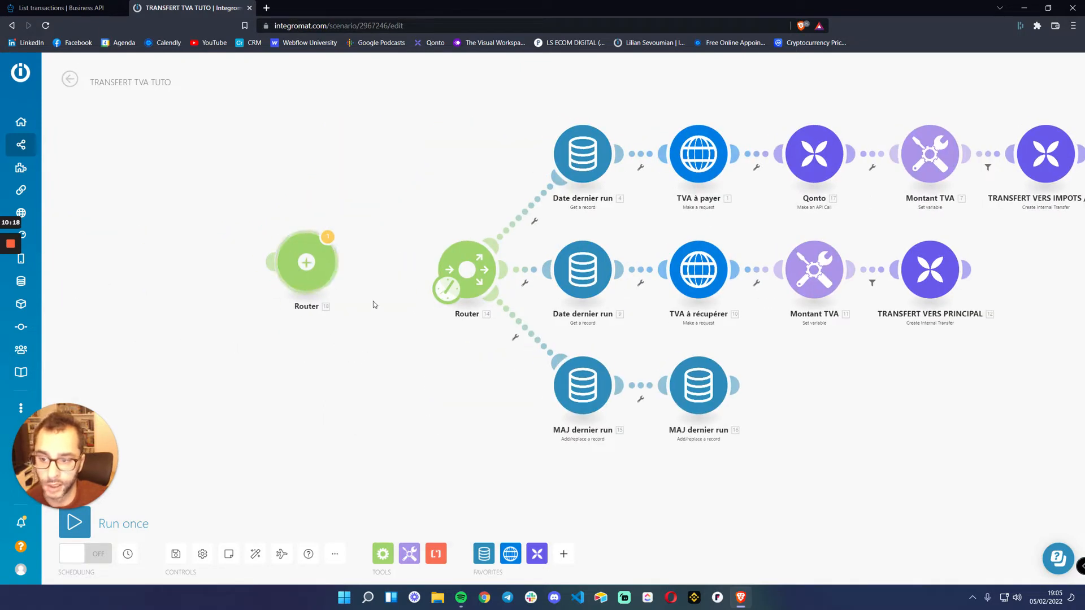
# Check the scenario's schedule settings without changing them and delete the unconnected Router module
pyautogui.click(448, 289)
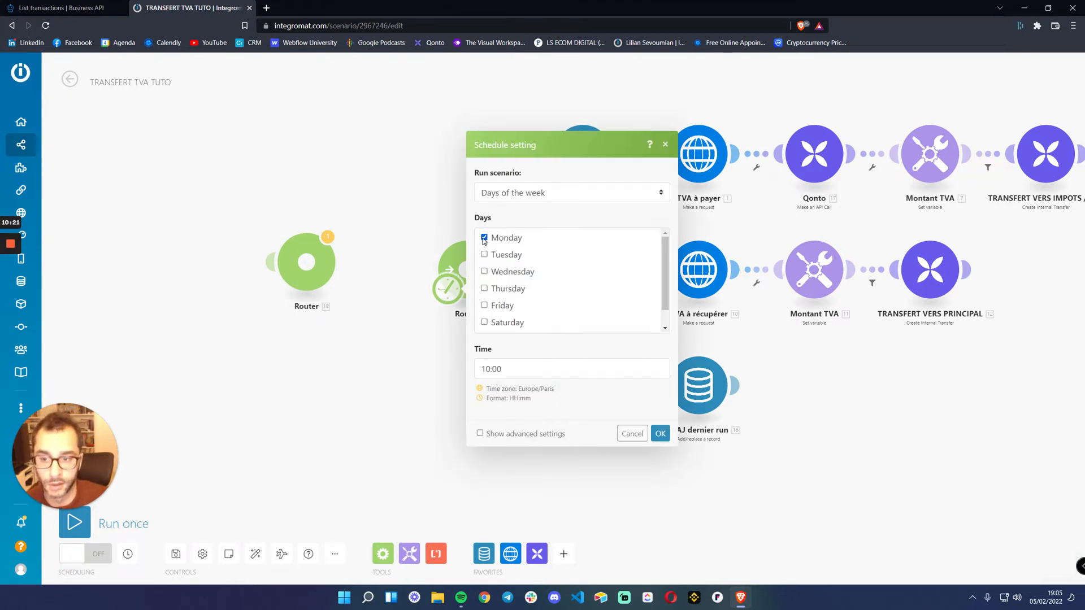
pyautogui.click(631, 434)
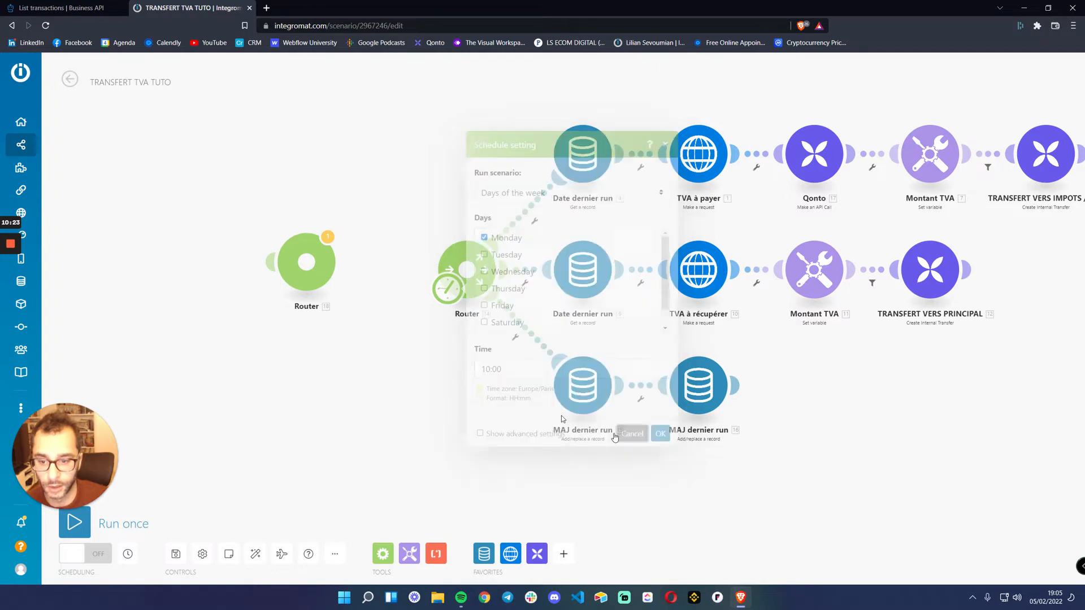
pyautogui.rightClick(308, 272)
pyautogui.click(347, 351)
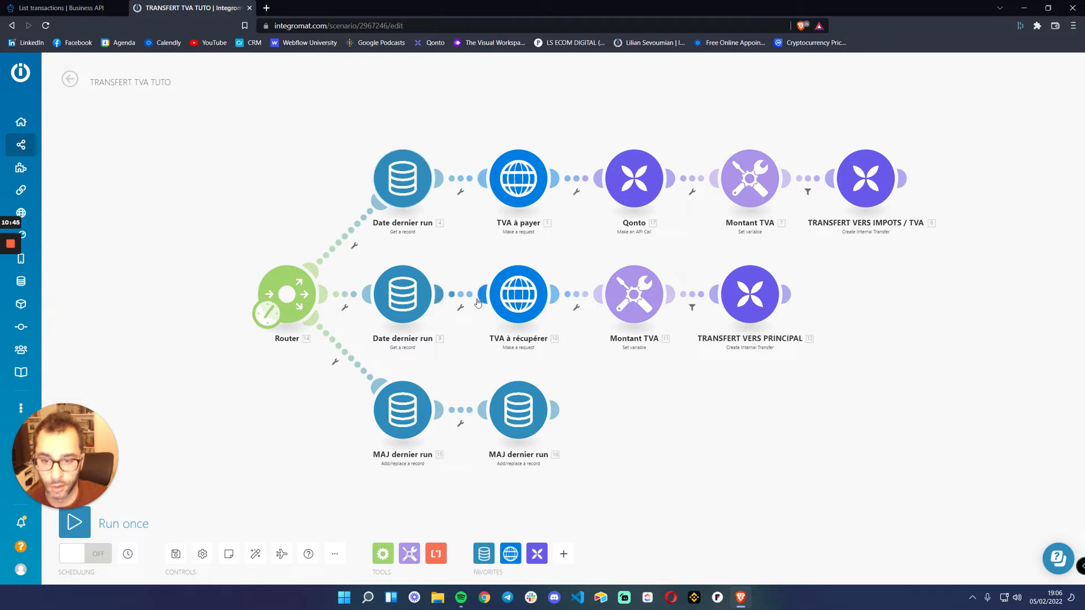
# Review the scenario's schedule and the first Date dernier run module's data store settings, leaving both unchanged
pyautogui.click(267, 313)
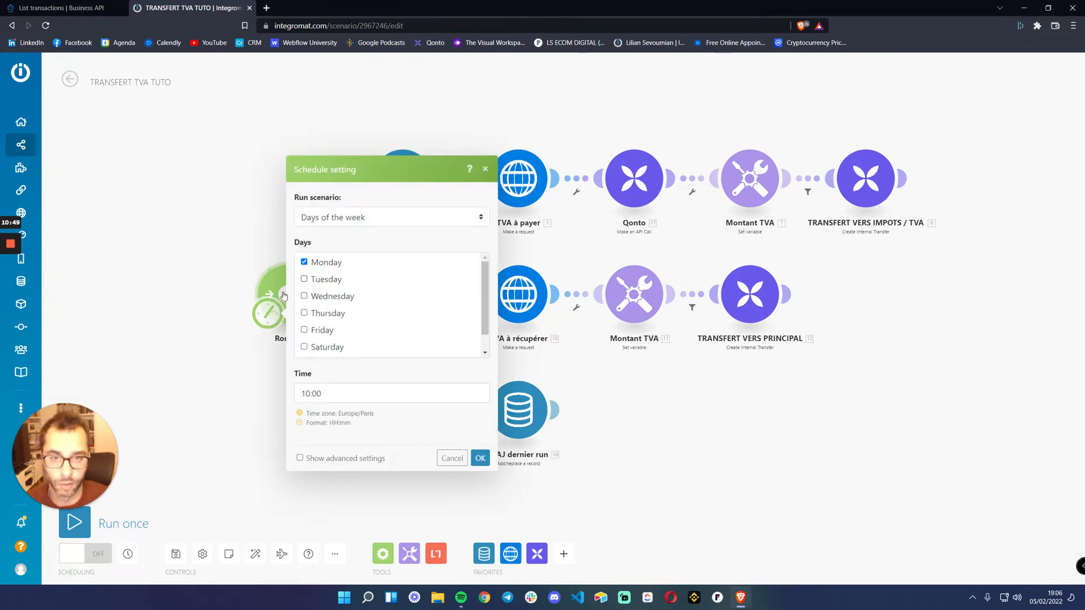
pyautogui.click(459, 461)
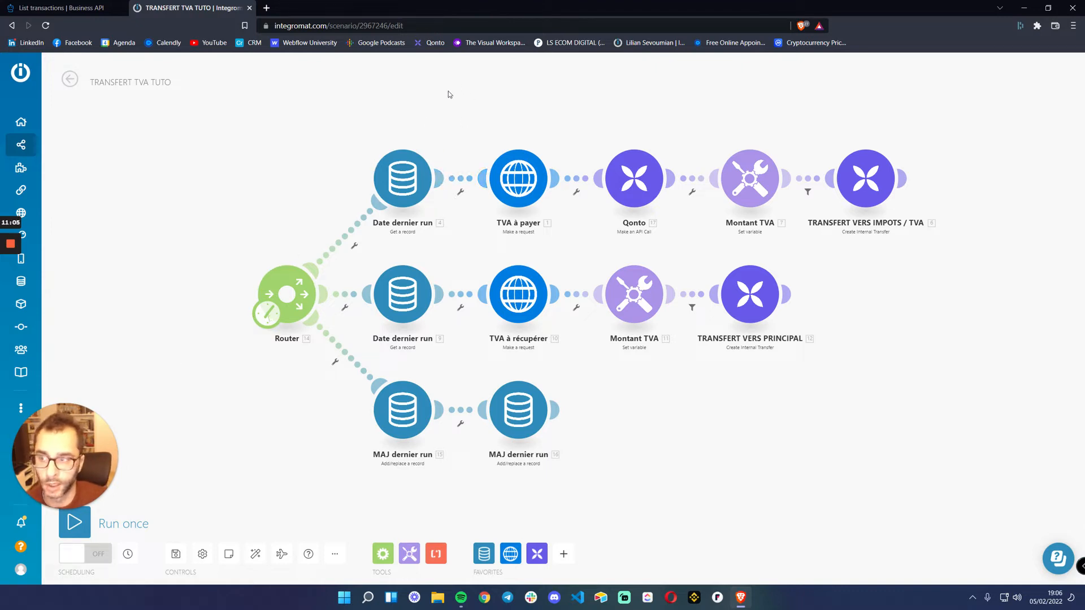
pyautogui.click(401, 185)
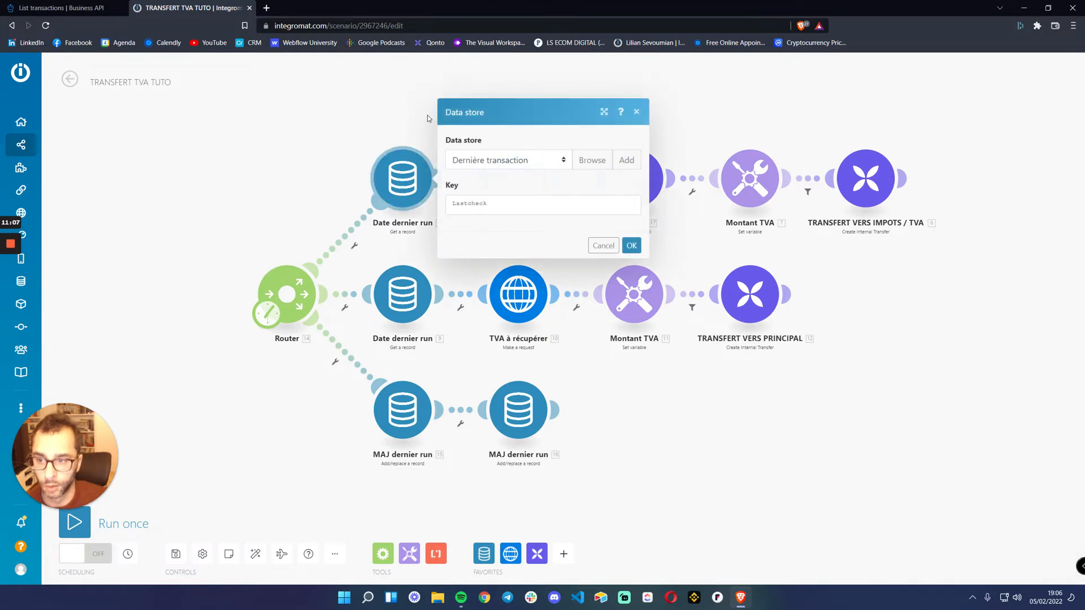
pyautogui.click(603, 245)
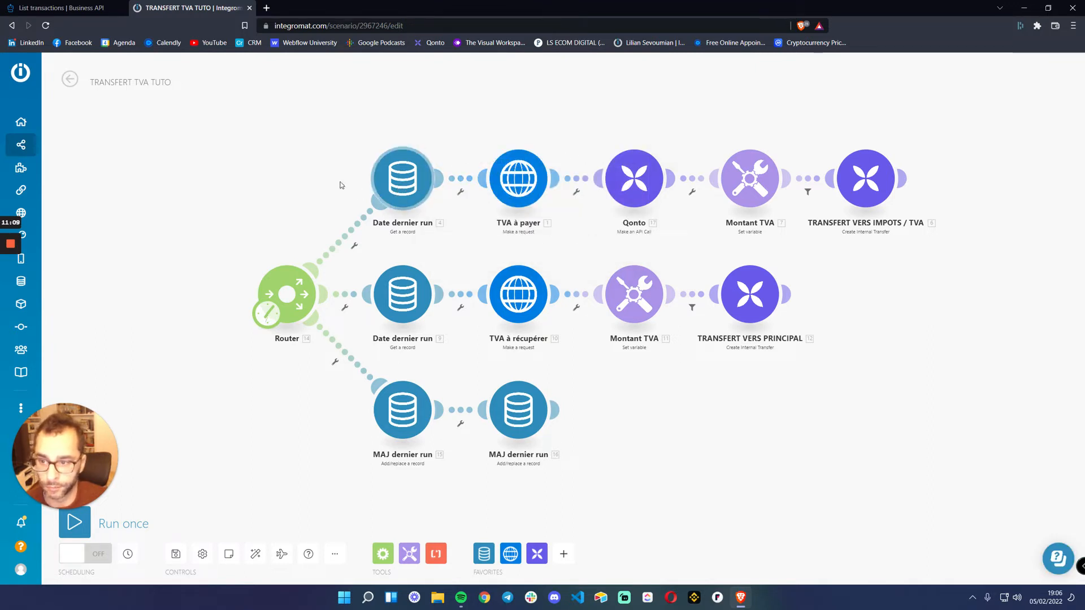
# Add a fourth route to the Router with a Data store Get a record module
pyautogui.click(290, 334)
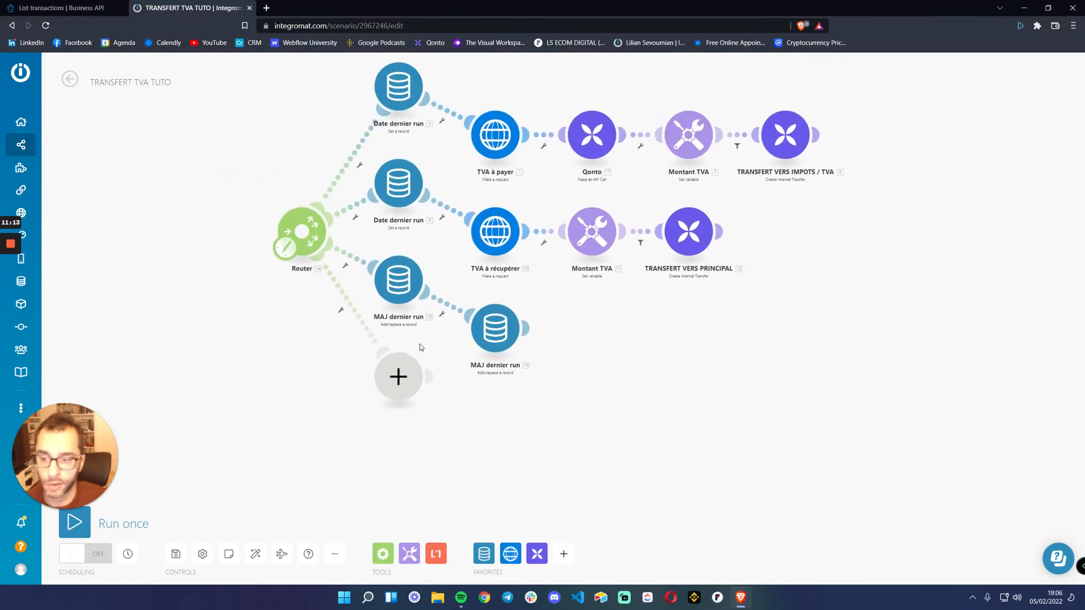
pyautogui.click(396, 380)
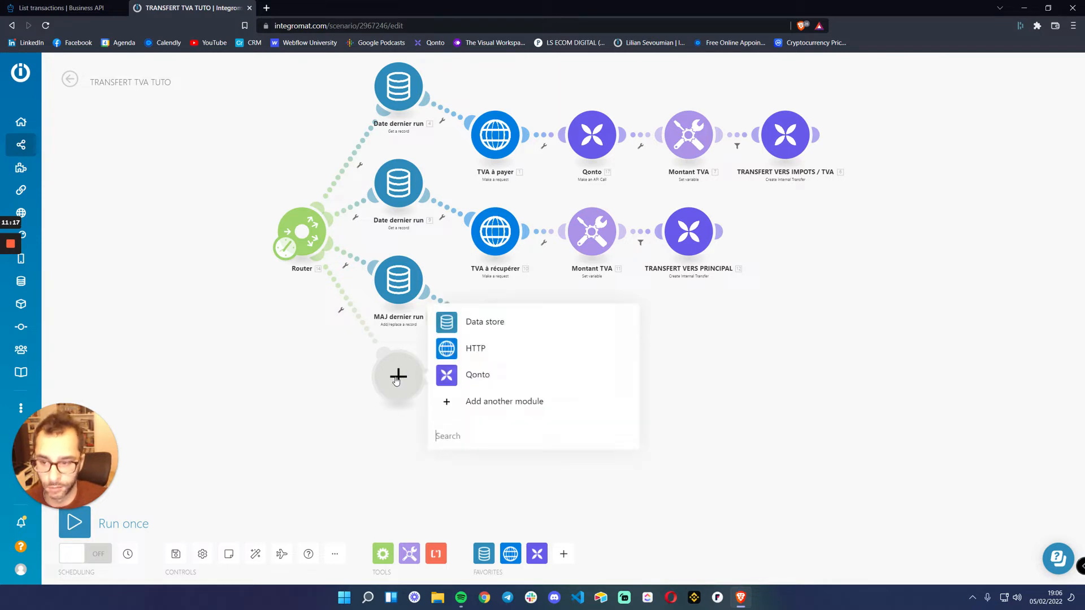
pyautogui.click(476, 326)
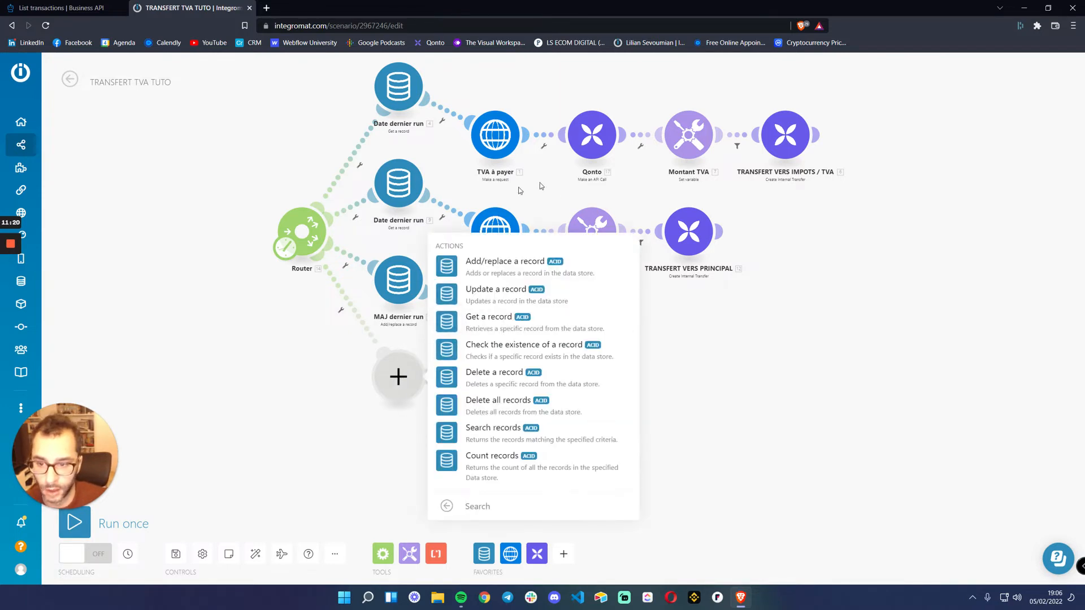
pyautogui.click(497, 322)
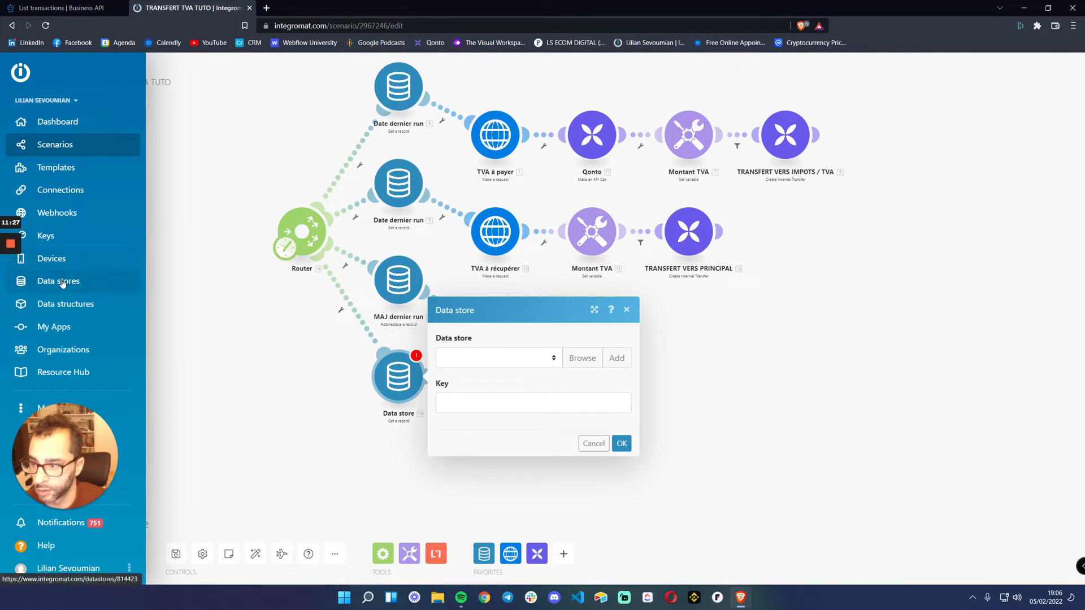
# Look up the record key in the TRANSACTIONS QONTO data store and return to the scenario
pyautogui.middleClick(63, 283)
pyautogui.click(287, 9)
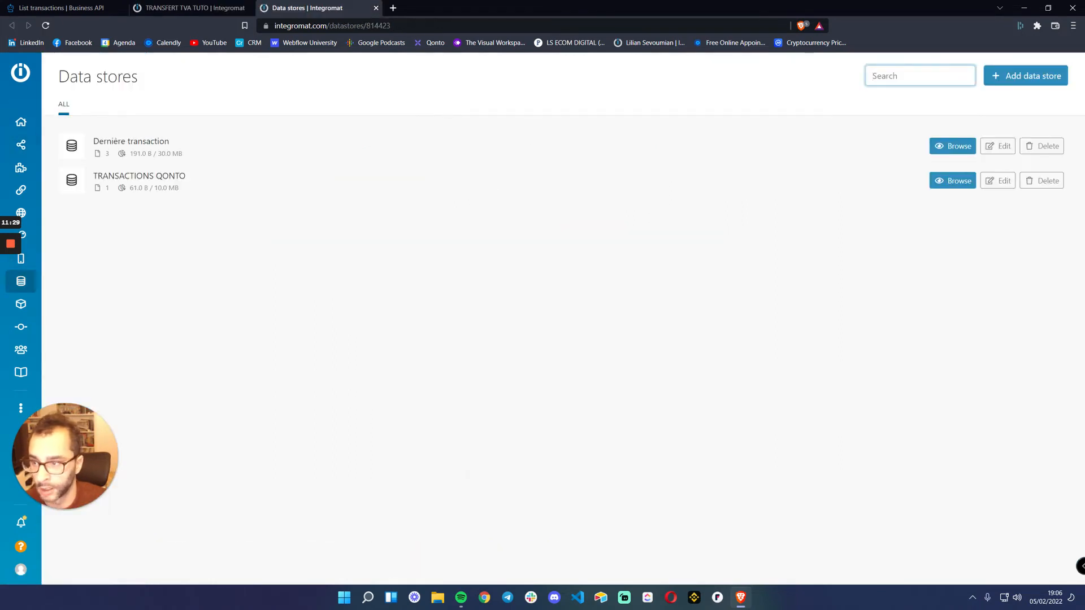
pyautogui.click(952, 180)
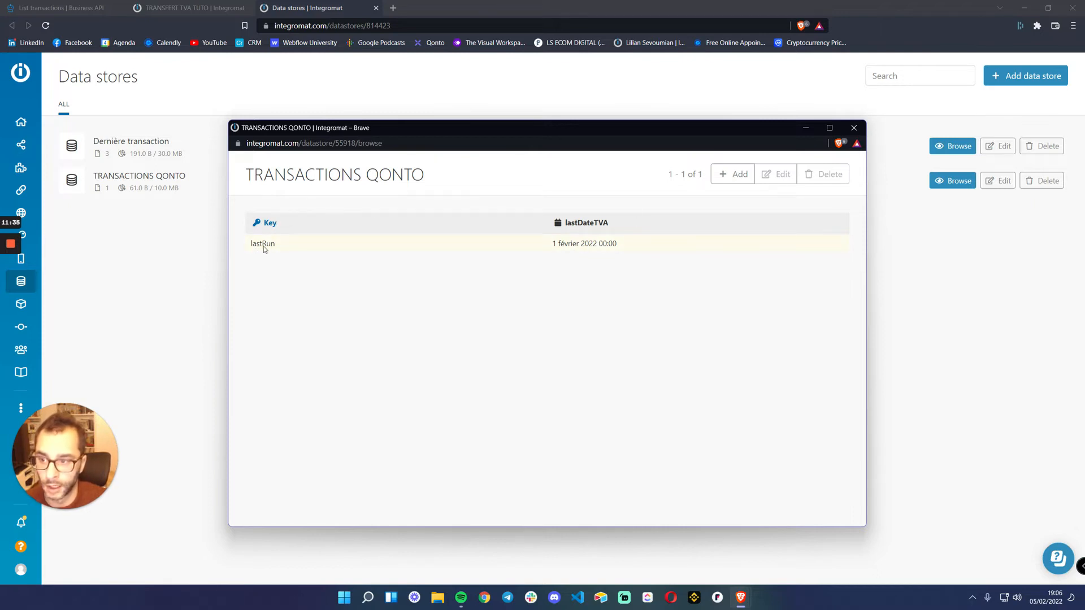
pyautogui.click(180, 8)
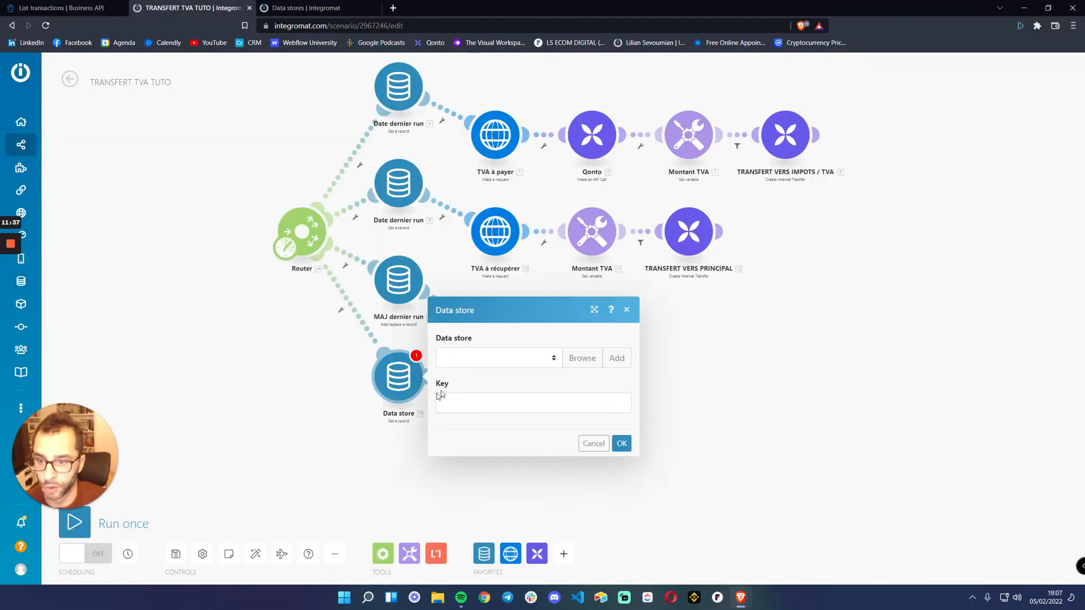
# Choose TRANSACTIONS QONTO as the data store of the new Get a record module
pyautogui.click(482, 360)
pyautogui.click(308, 8)
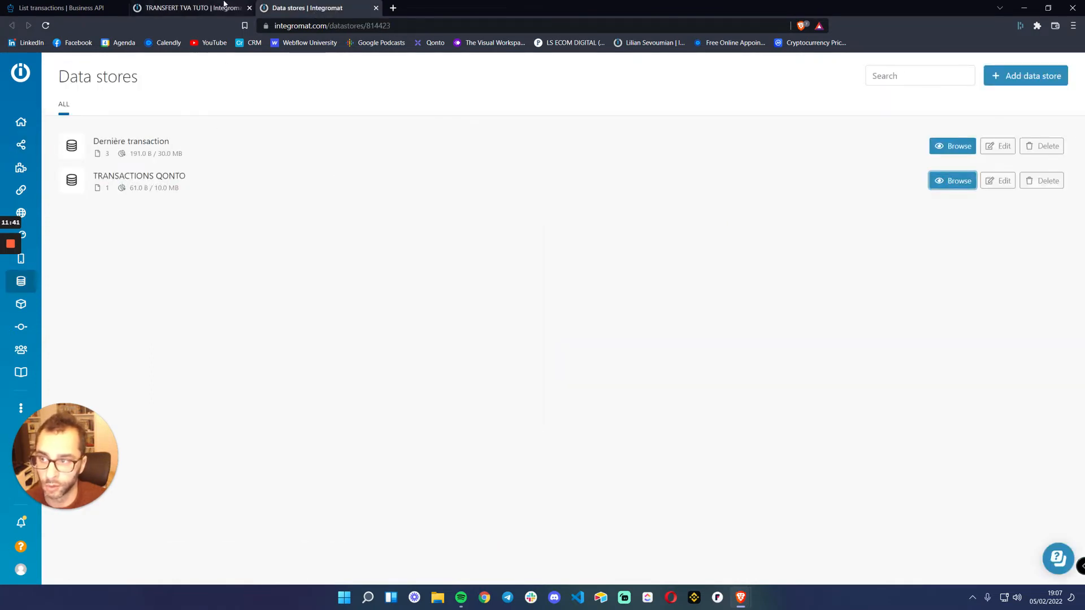
pyautogui.click(186, 8)
pyautogui.click(471, 351)
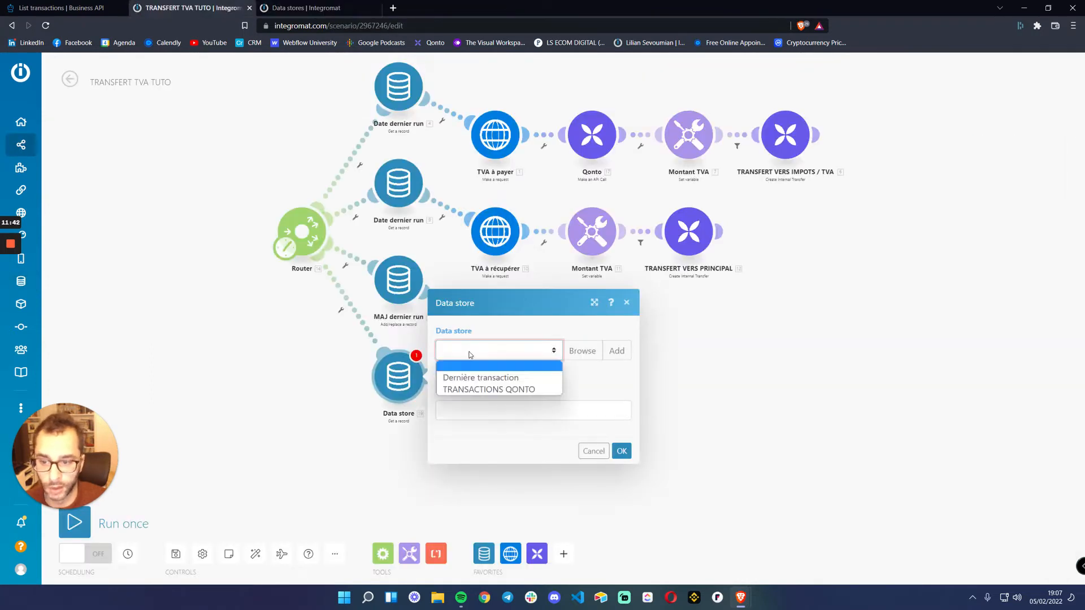
pyautogui.click(485, 390)
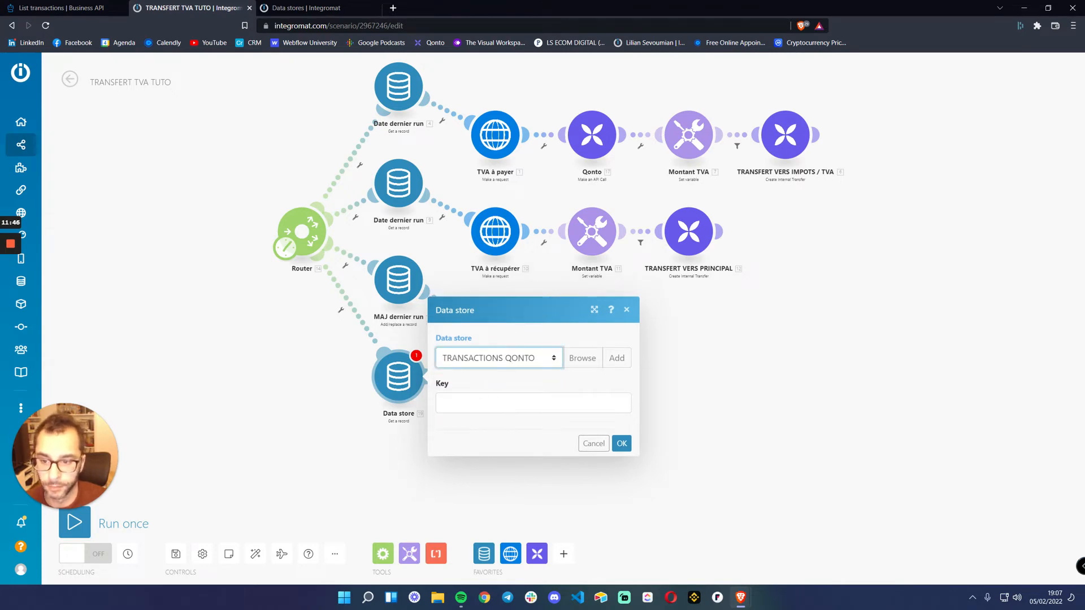
# Set the Get a record module's key to lastRun, matching the record in the data store, and save the module
pyautogui.click(533, 402)
pyautogui.click(308, 8)
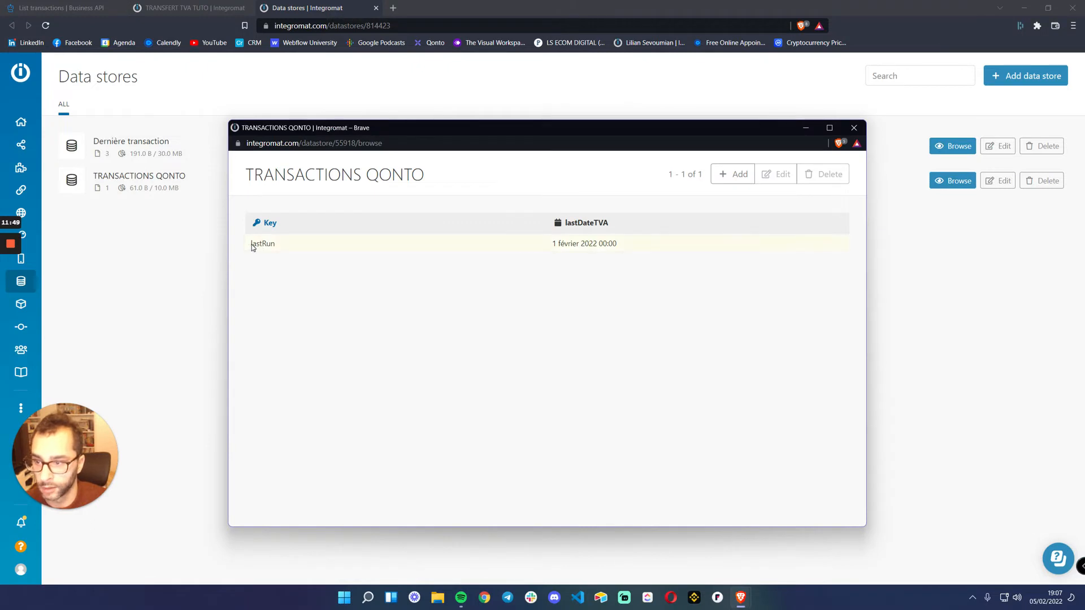
pyautogui.click(273, 245)
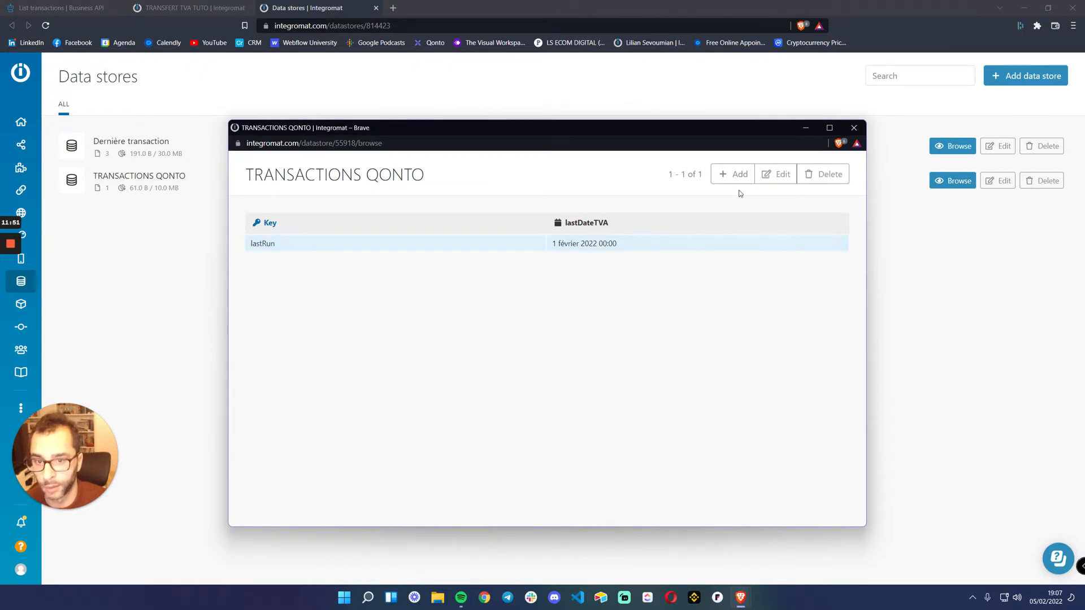
pyautogui.click(856, 129)
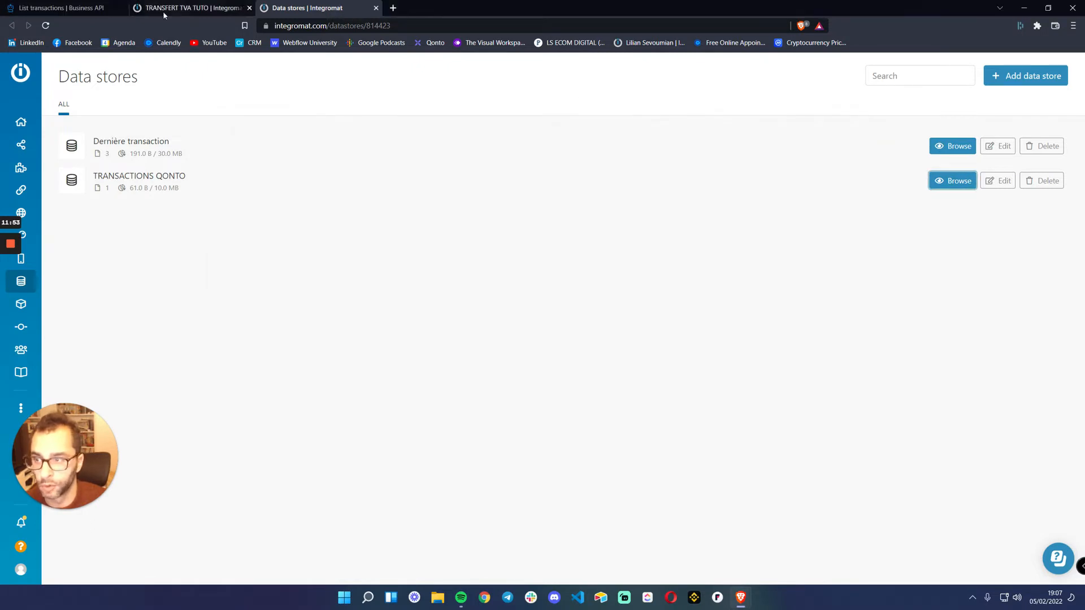
pyautogui.click(162, 12)
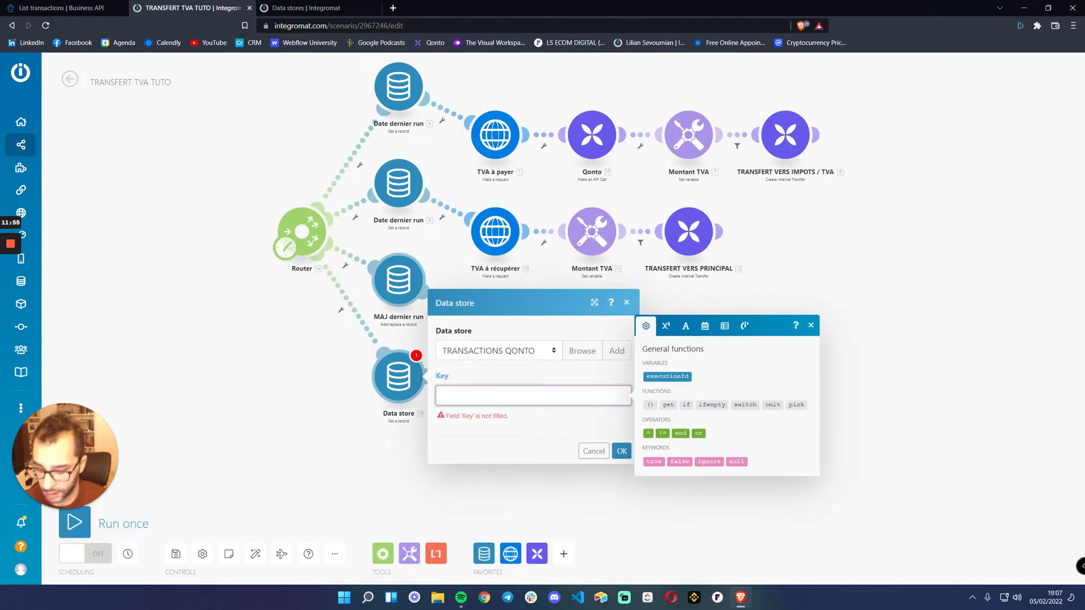
pyautogui.write('1')
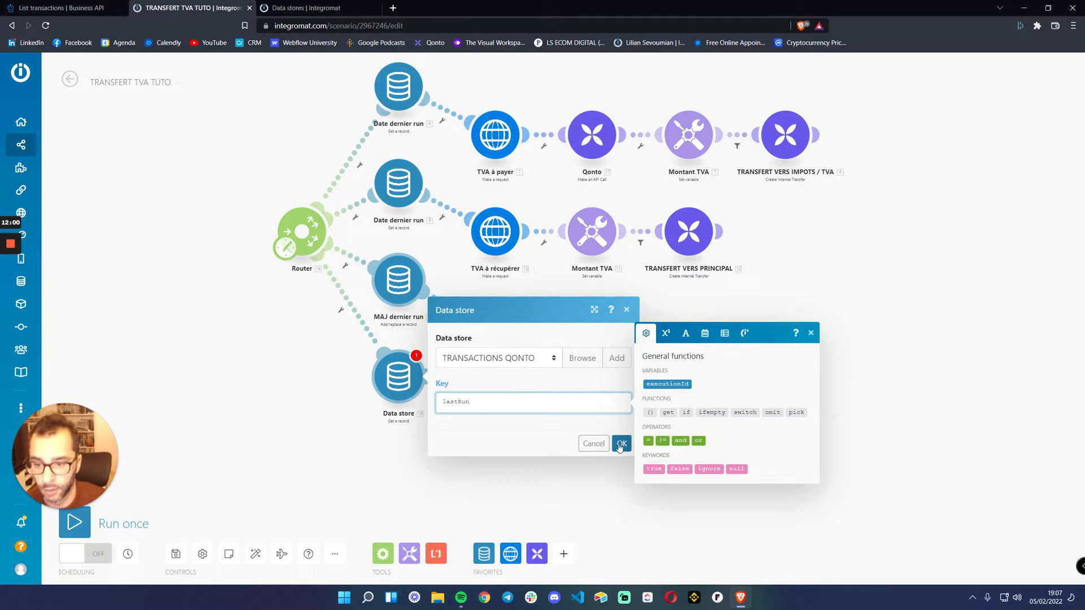
pyautogui.click(622, 443)
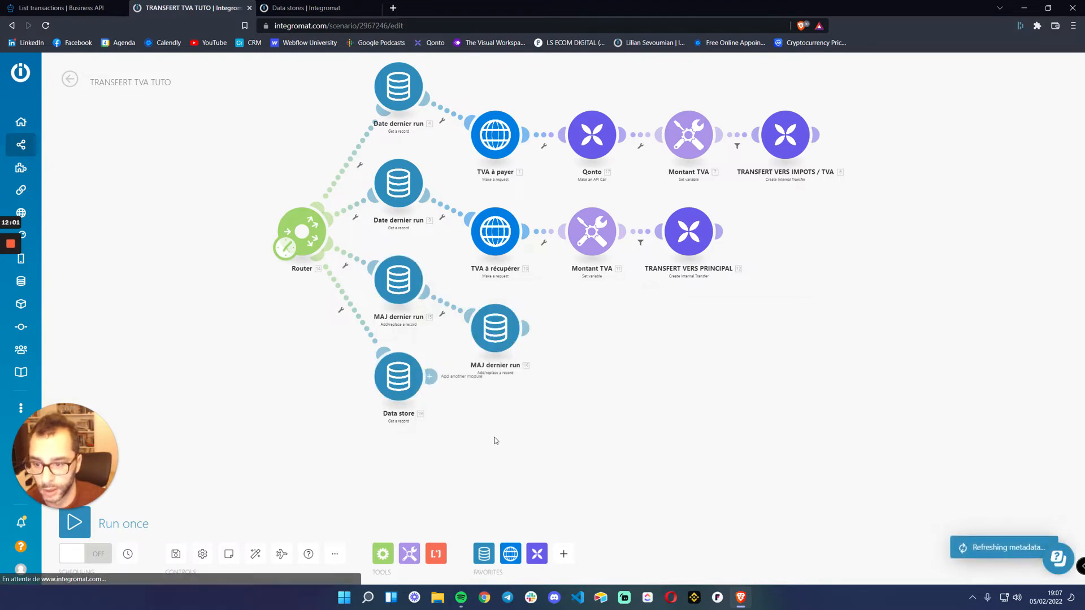
# Run only the new Data store Get a record module and check its output bundle for the lastRun key
pyautogui.scroll(2, 461, 432)
pyautogui.rightClick(384, 367)
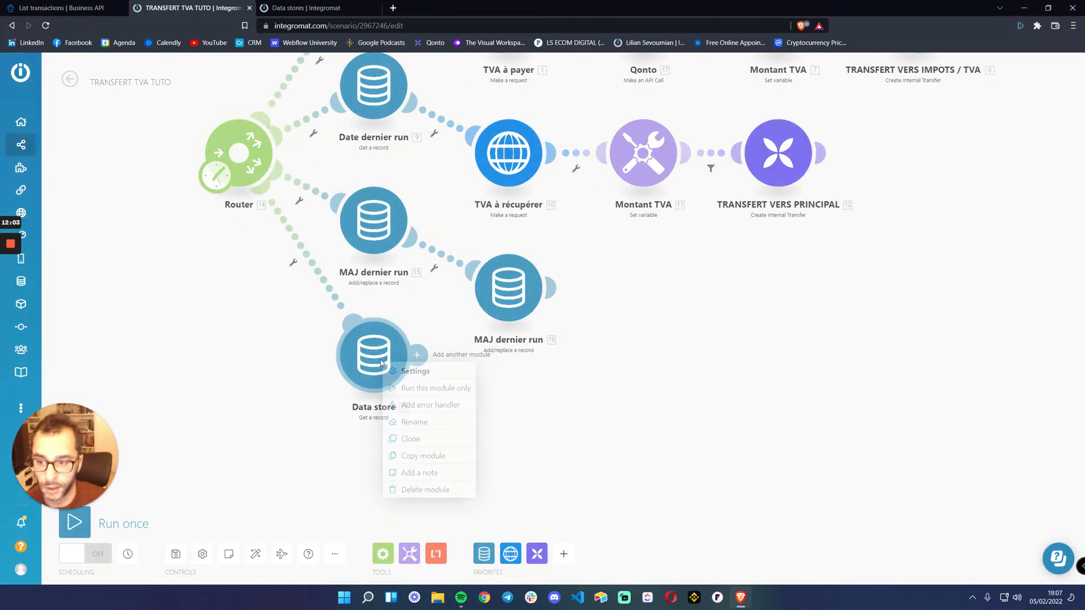
pyautogui.click(417, 389)
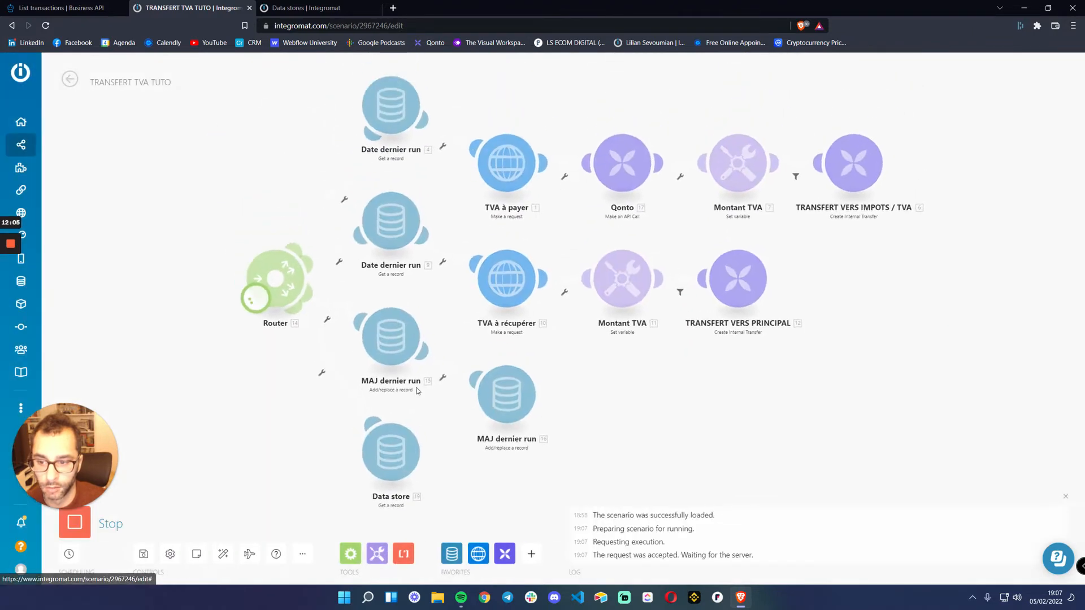
pyautogui.click(431, 426)
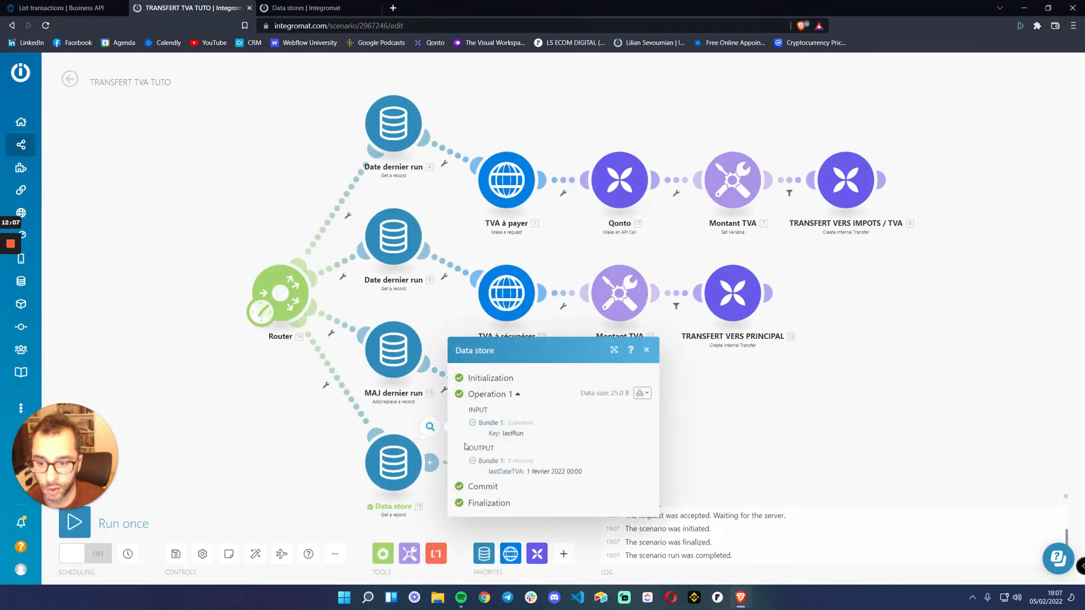
pyautogui.moveTo(529, 471)
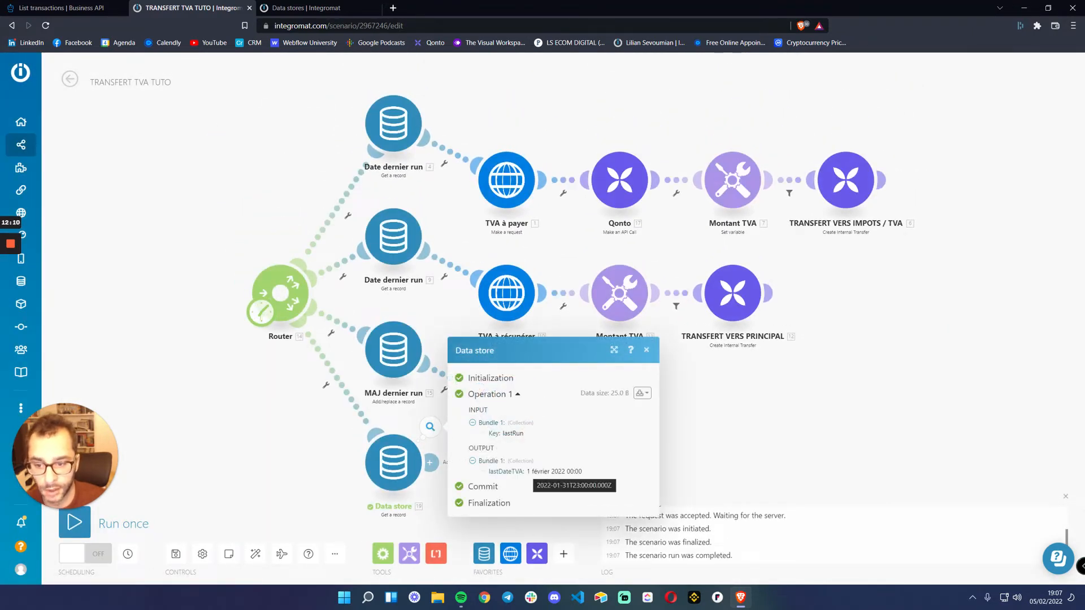
pyautogui.click(647, 350)
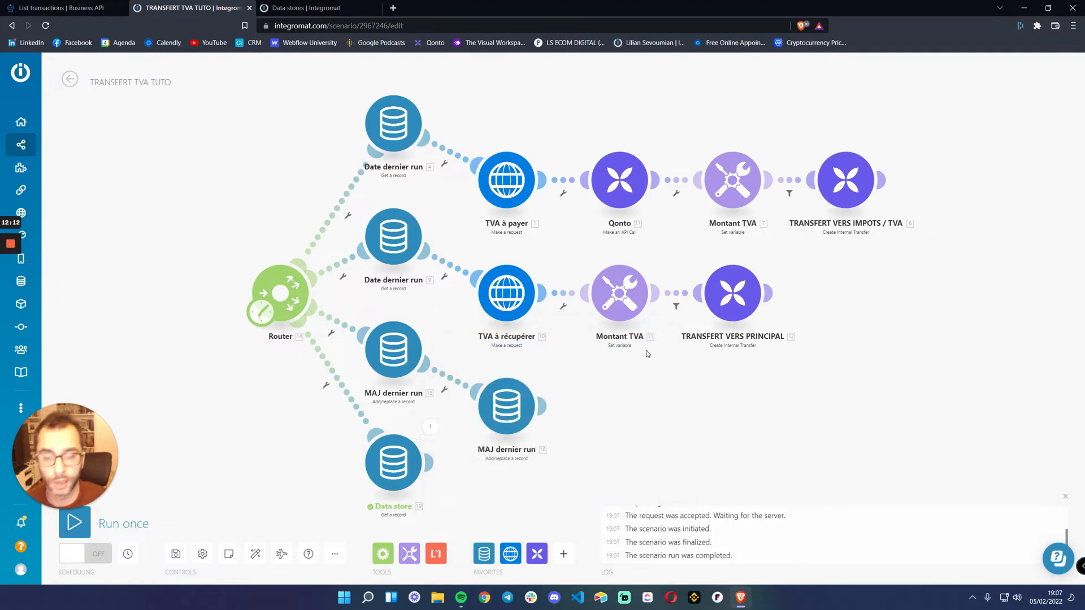
# Move the fourth route's Data store module further down, clear of the MAJ dernier run route
pyautogui.moveTo(596, 416); pyautogui.dragTo(609, 291)
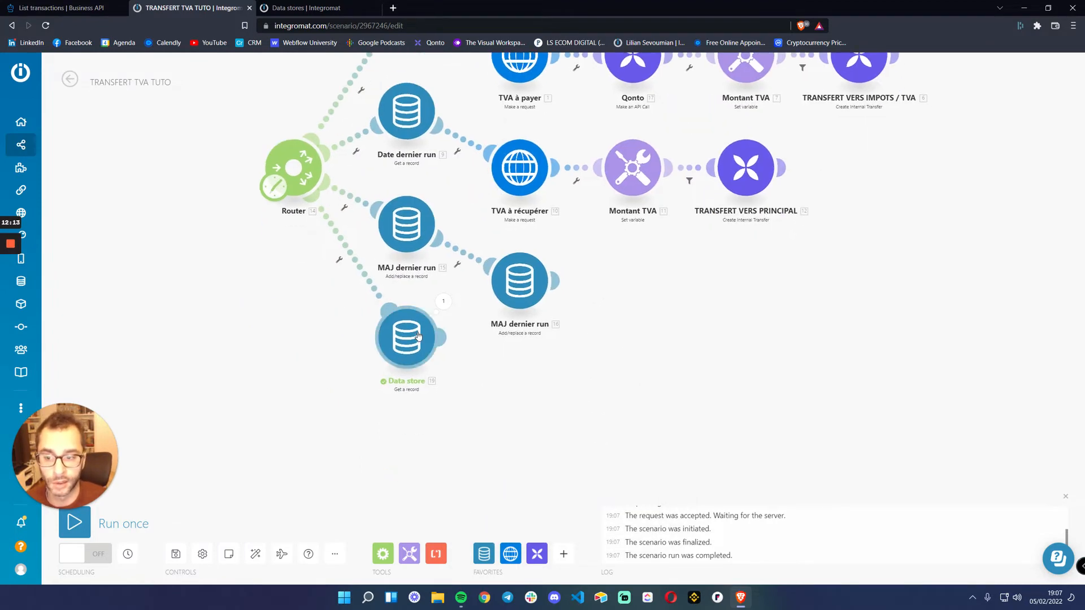
pyautogui.moveTo(418, 335); pyautogui.dragTo(369, 363)
pyautogui.scroll(-3, 369, 363)
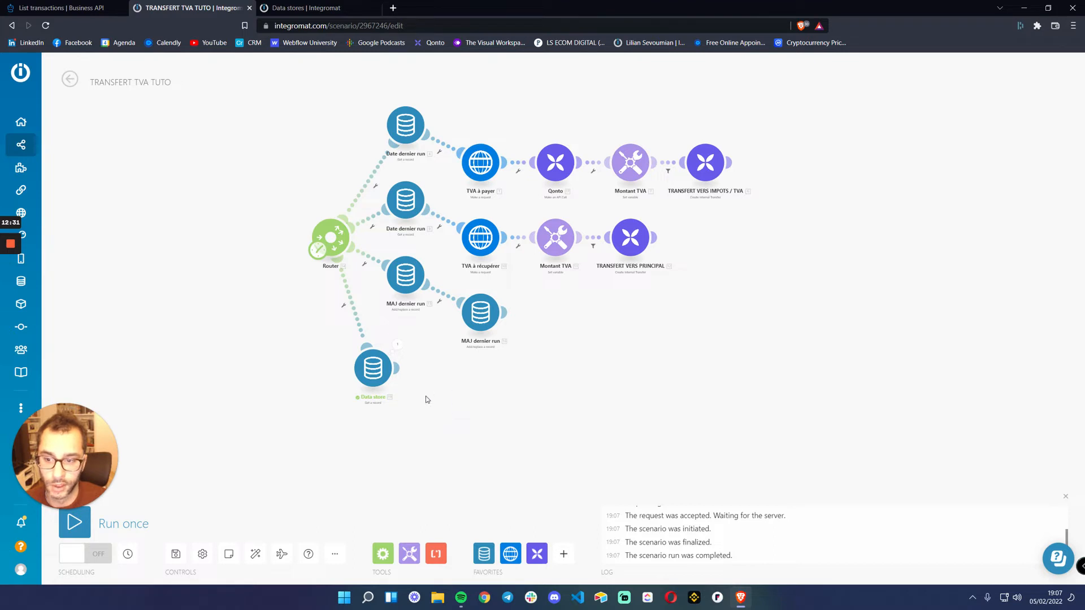
# Paste a copy of the TVA à payer request module, connect it after the Data store module and review its settings
pyautogui.hotkey('ctrl', 'v')
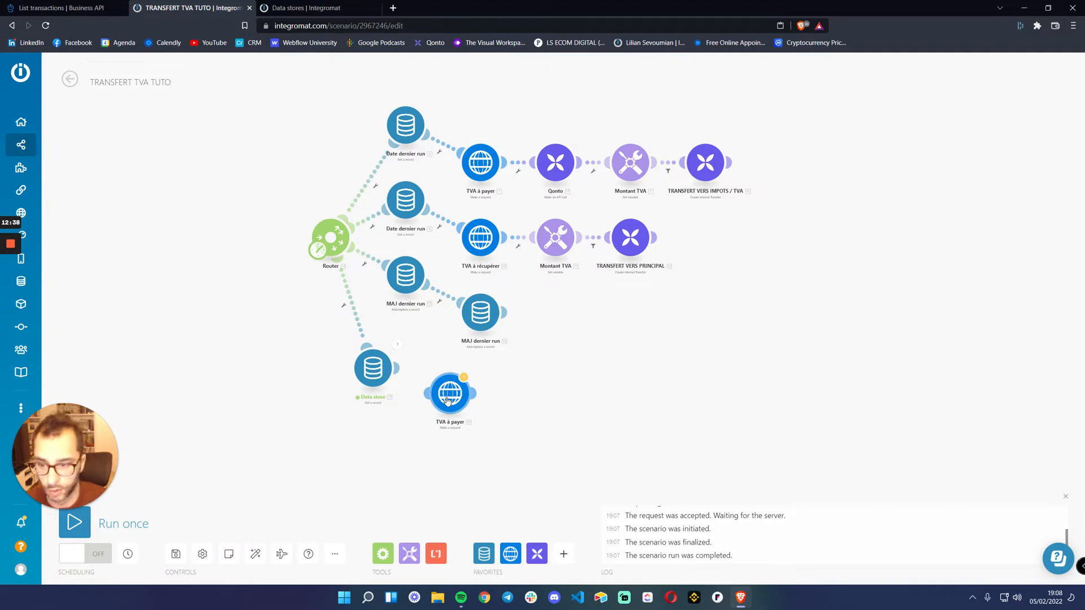
pyautogui.moveTo(448, 401); pyautogui.dragTo(443, 390)
pyautogui.scroll(3, 404, 441)
pyautogui.moveTo(513, 441); pyautogui.dragTo(483, 451)
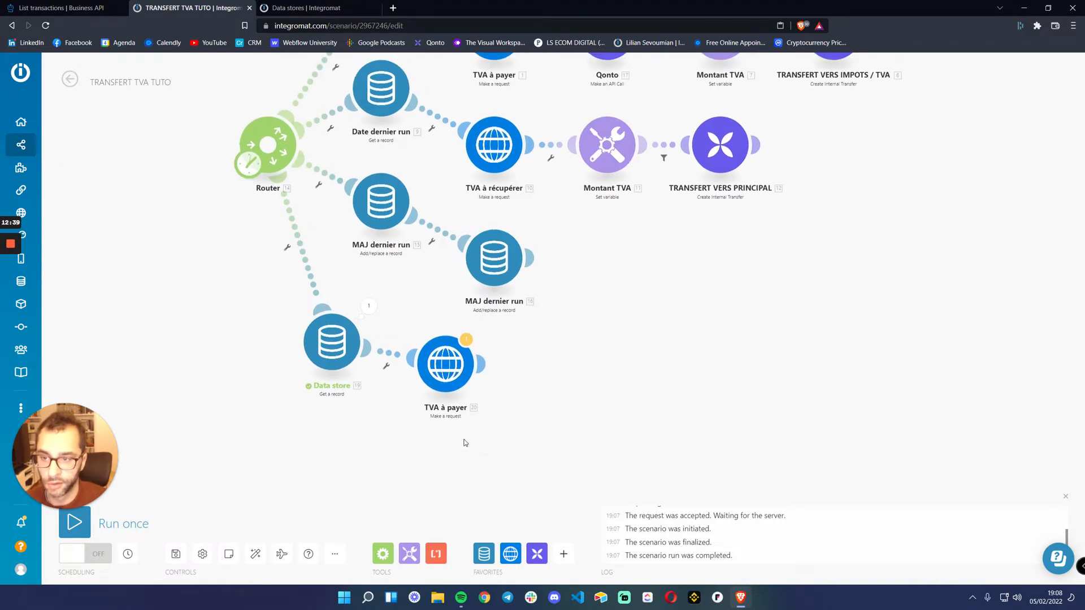
pyautogui.click(448, 362)
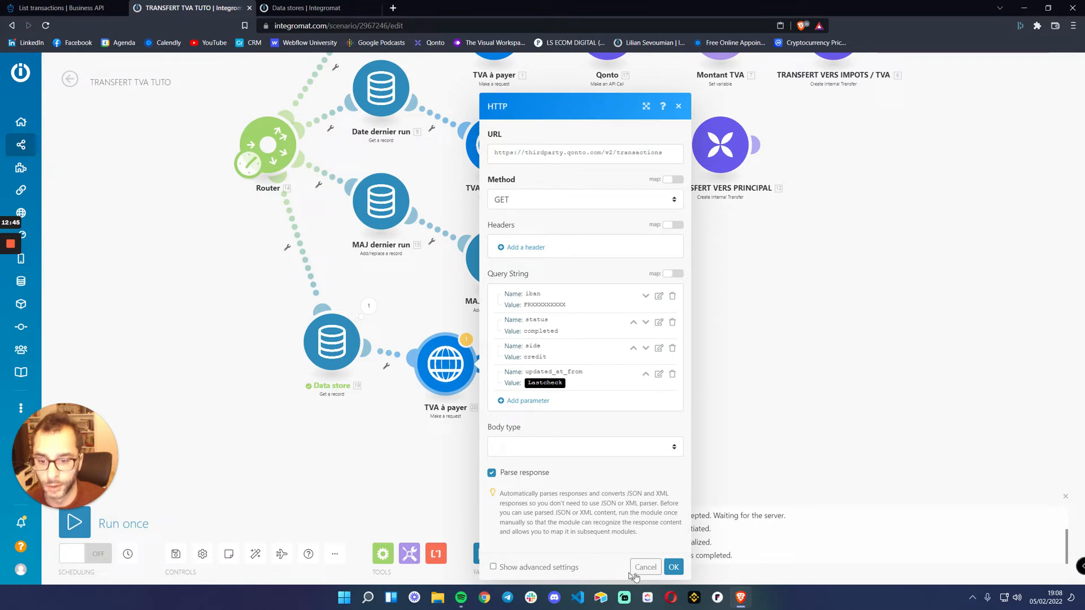
pyautogui.click(645, 567)
# Add a copy of the Qonto Make an API Call module after the copied TVA à payer module and align it
pyautogui.scroll(-2, 653, 370)
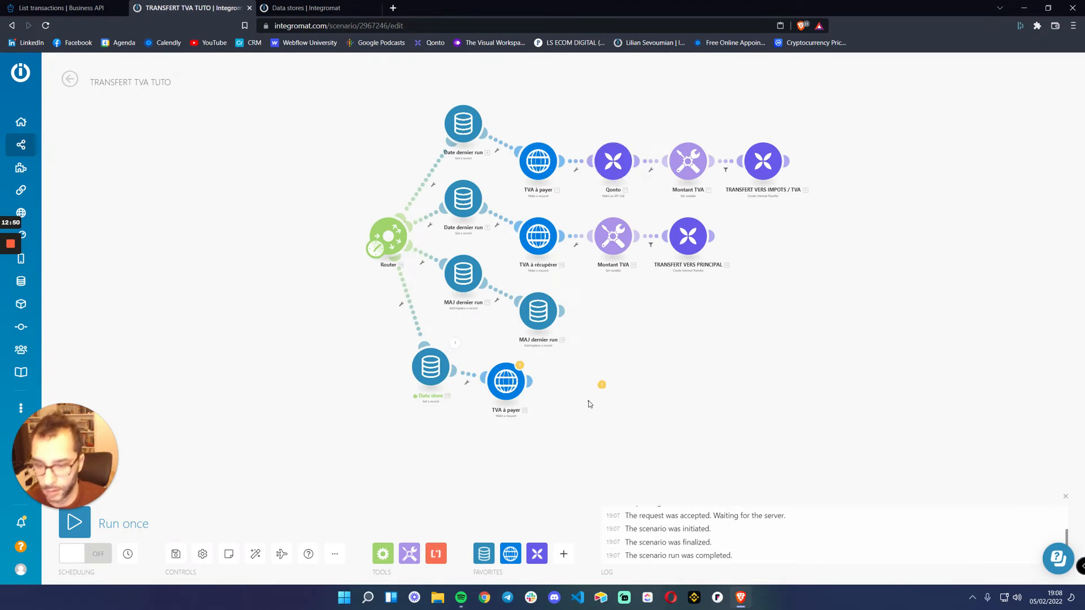
pyautogui.scroll(3, 563, 461)
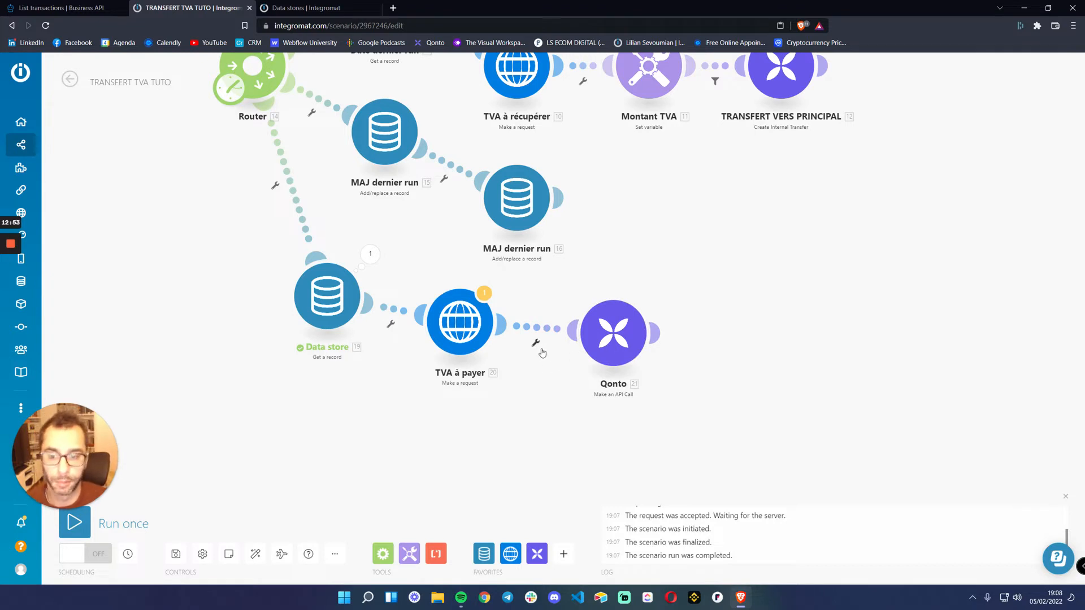
pyautogui.moveTo(613, 334); pyautogui.dragTo(618, 324)
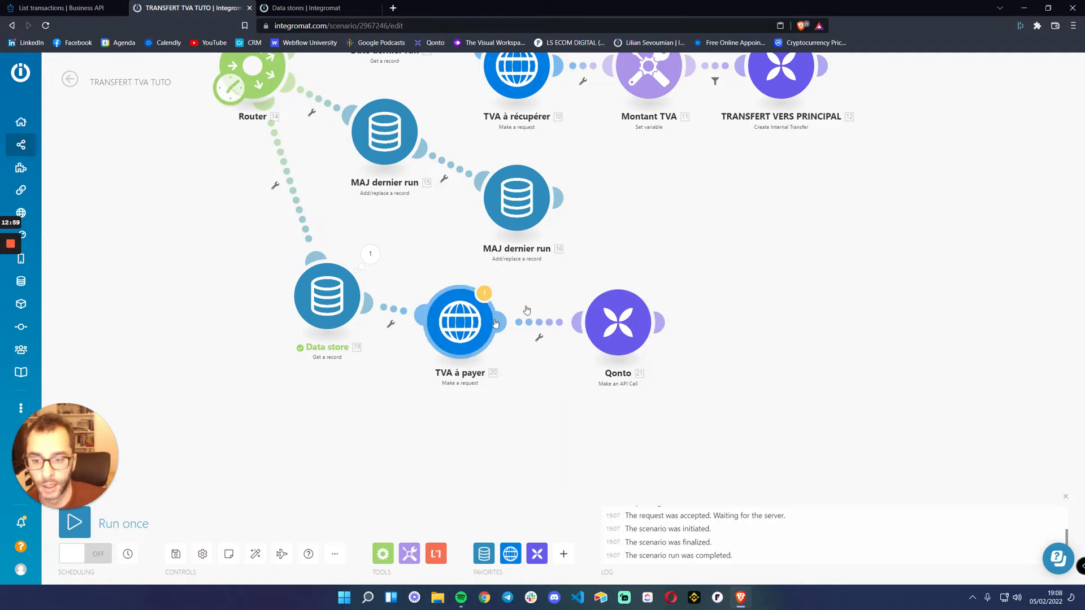
# Open the copied Qonto module's settings and look up the List transactions method and endpoint URL in the Qonto API documentation
pyautogui.click(618, 323)
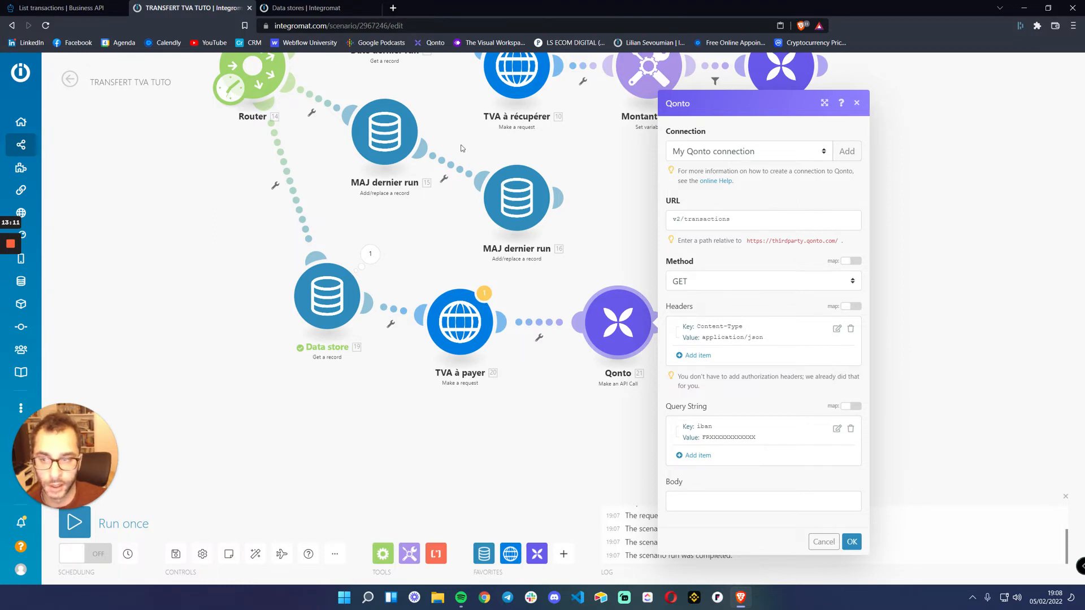
pyautogui.click(62, 8)
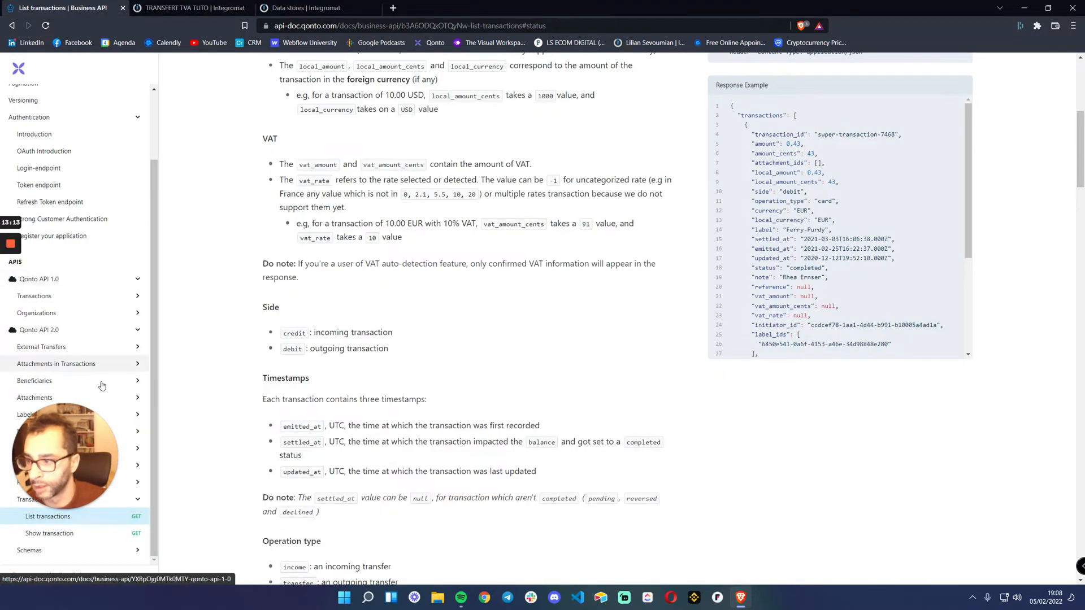
pyautogui.moveTo(59, 455); pyautogui.dragTo(973, 499)
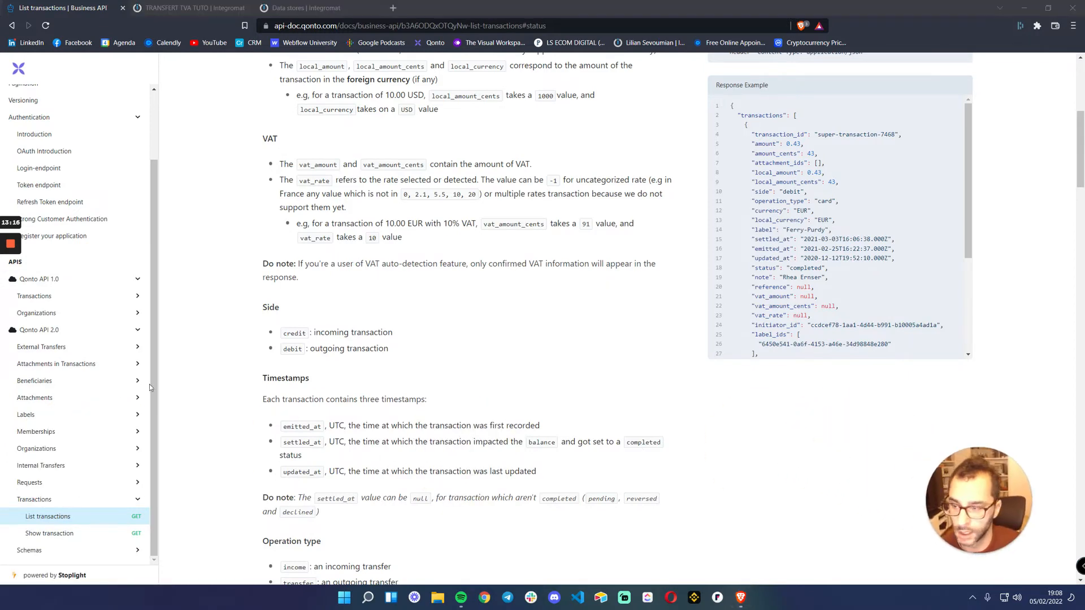
pyautogui.scroll(-3, 149, 385)
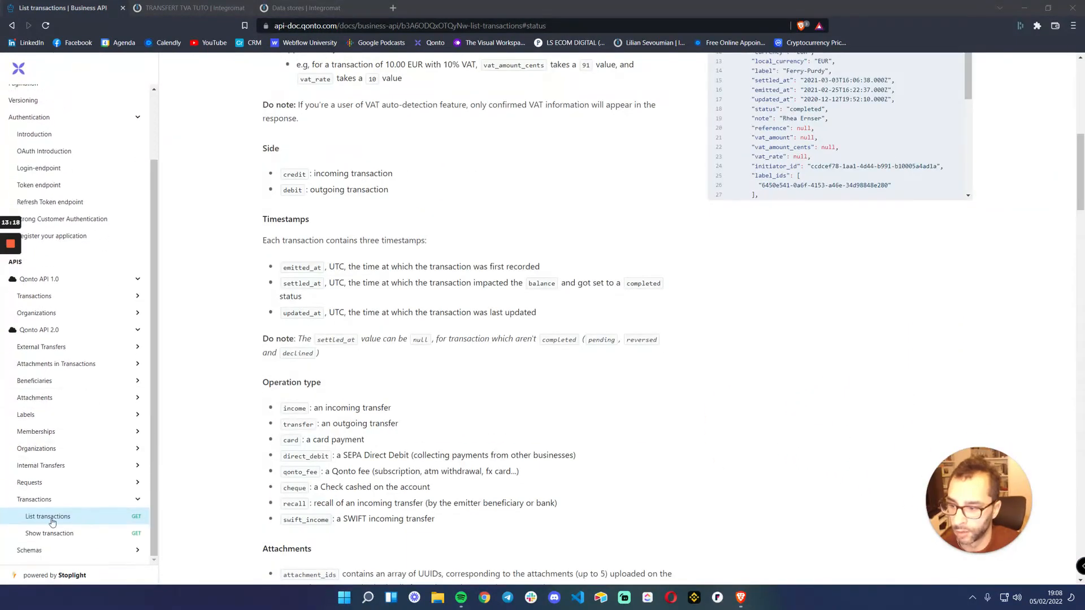
pyautogui.click(52, 517)
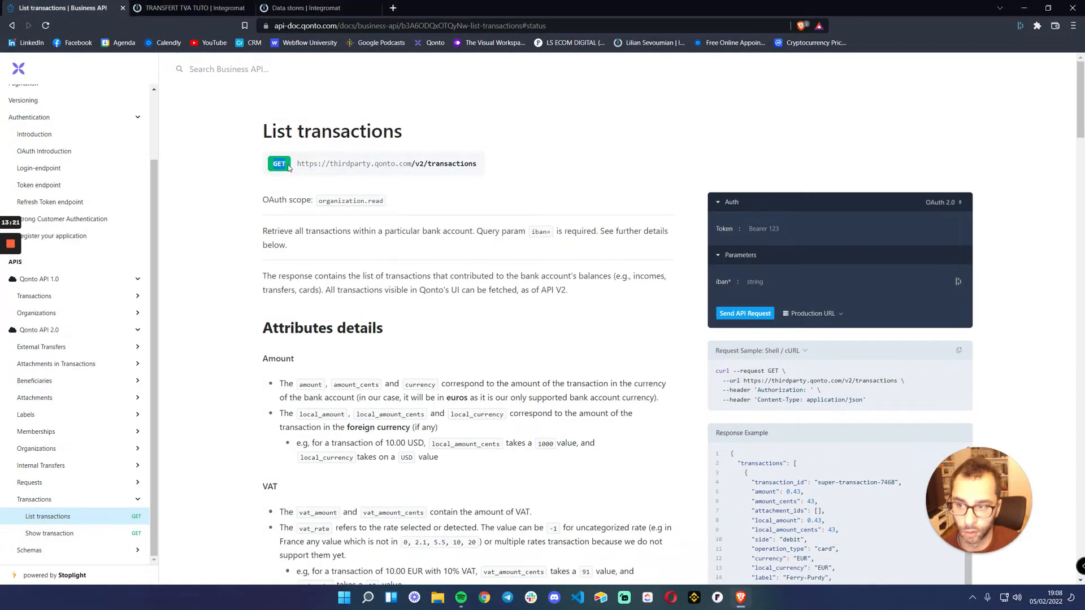
pyautogui.moveTo(298, 164); pyautogui.dragTo(478, 164)
pyautogui.click(453, 174)
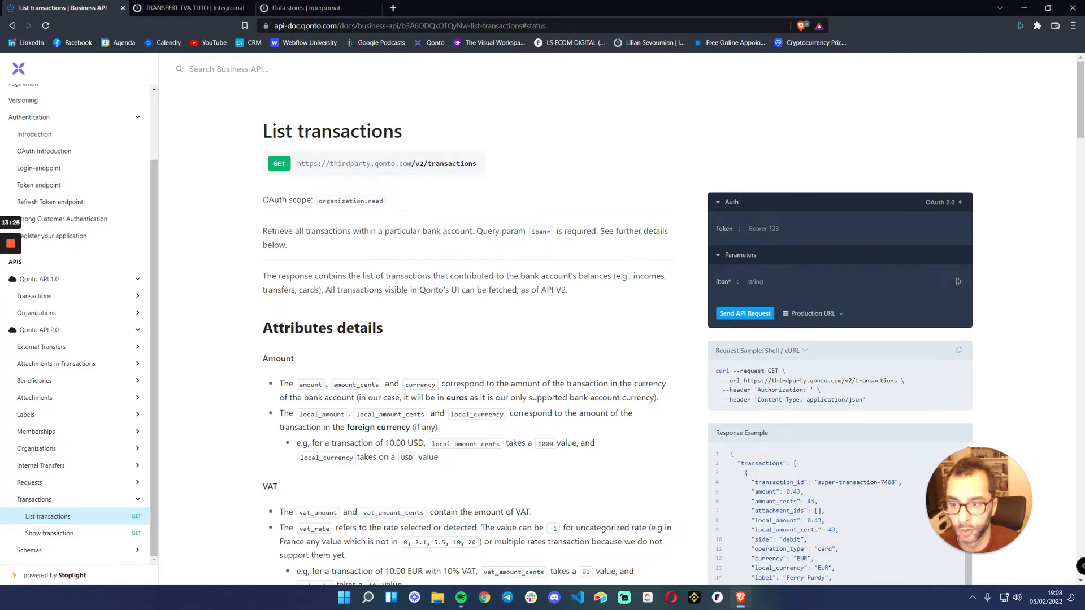
pyautogui.moveTo(297, 164); pyautogui.dragTo(420, 164)
pyautogui.click(421, 165)
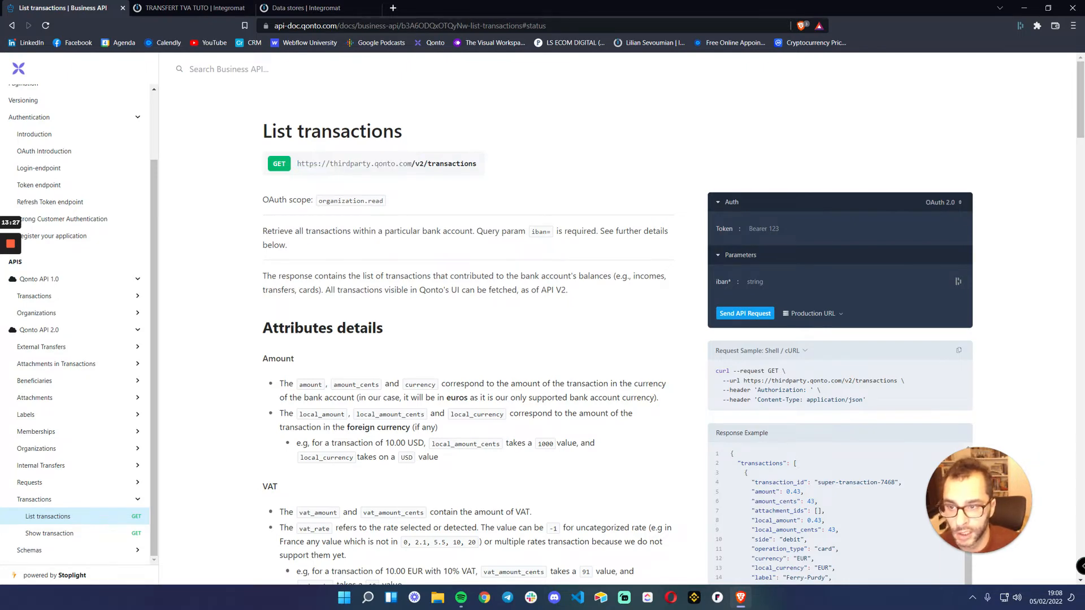
# Try changing the Qonto module's URL to /v2/transactions, compare it with the API documentation, and discard the edit
pyautogui.click(193, 8)
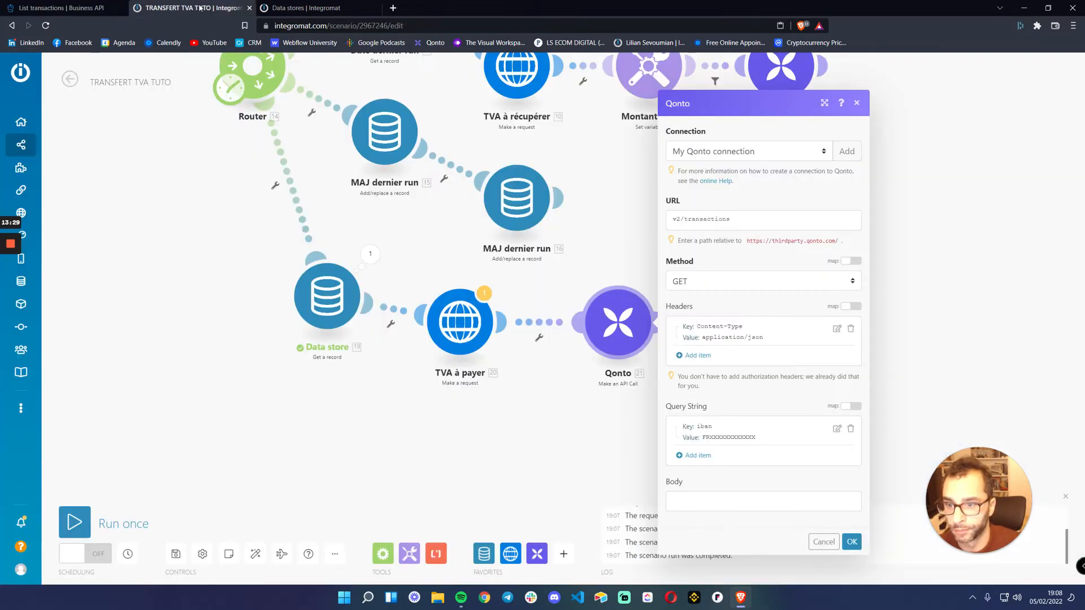
pyautogui.click(679, 219)
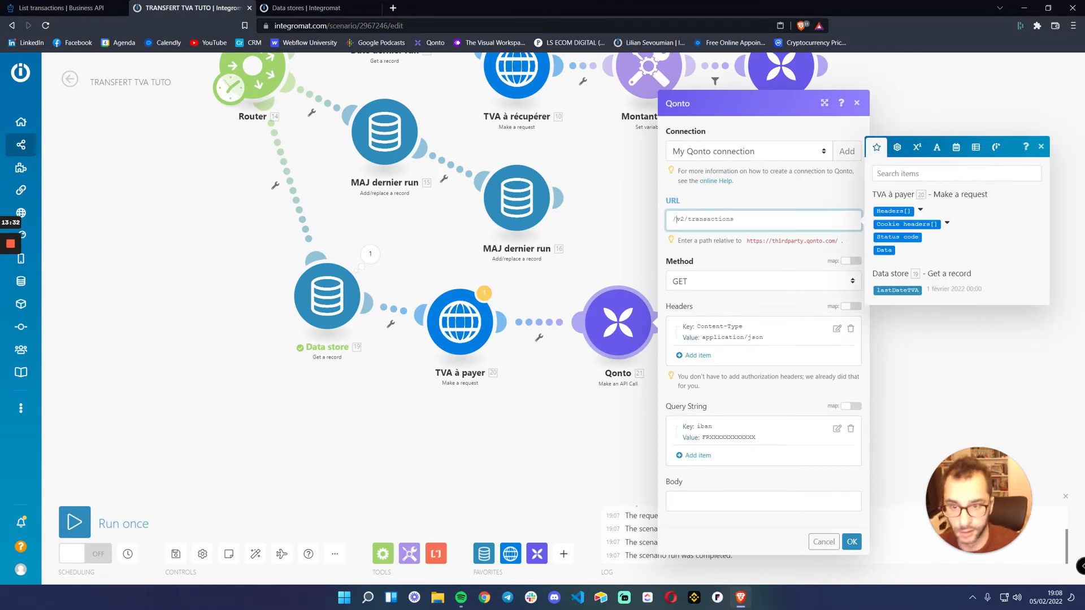
pyautogui.click(769, 199)
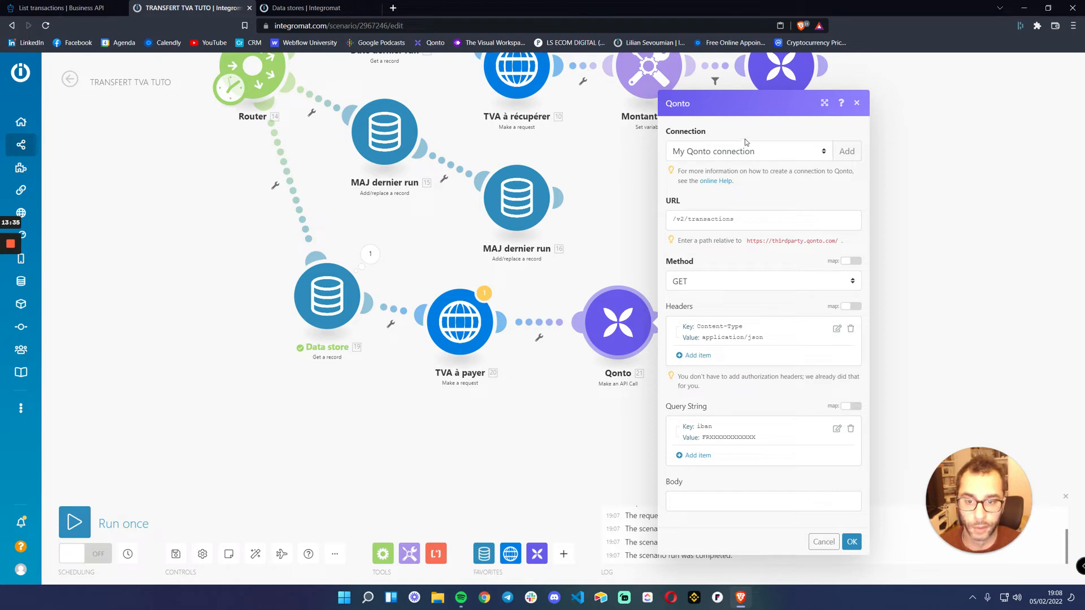
pyautogui.click(114, 6)
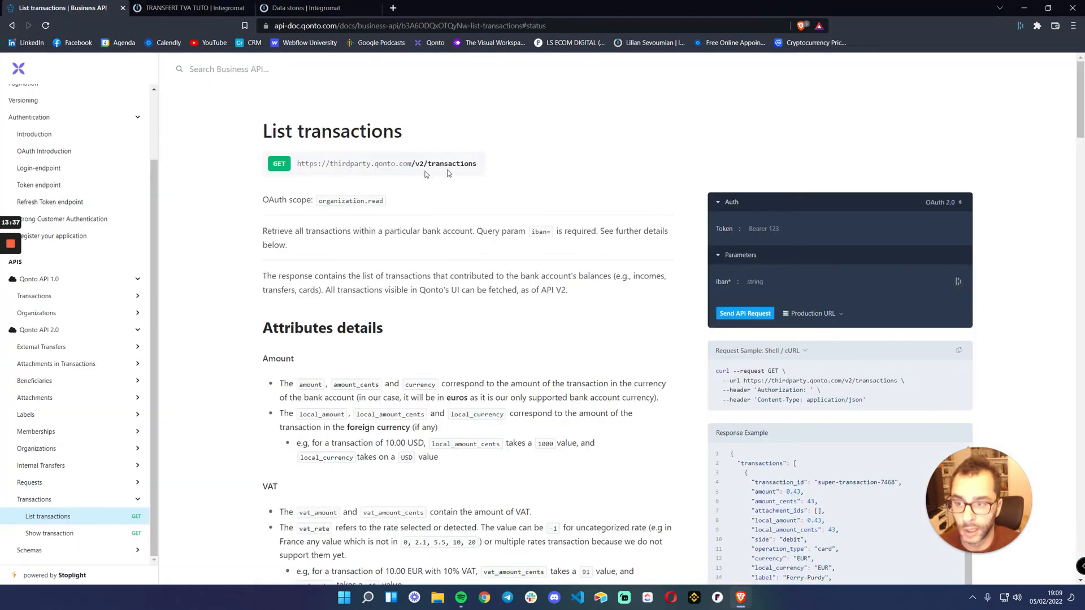
pyautogui.click(192, 8)
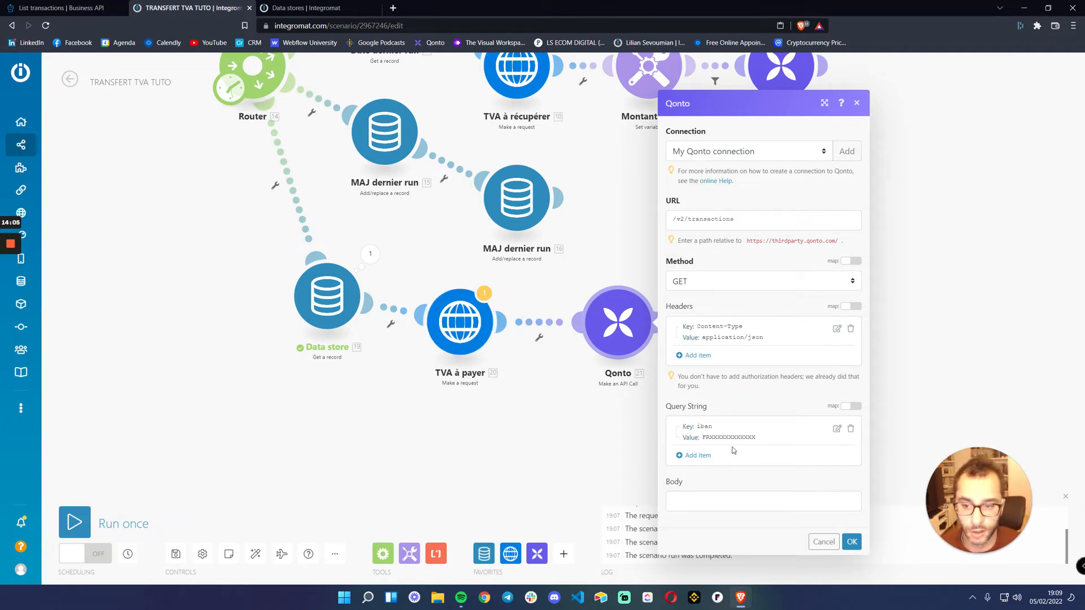
pyautogui.click(826, 543)
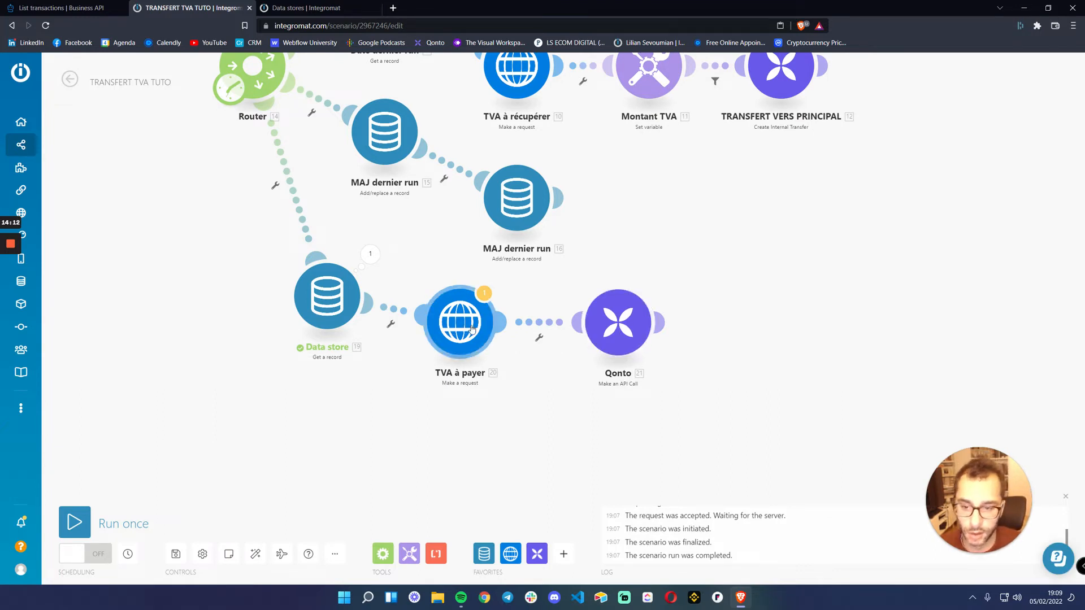
# Open the copied TVA à payer module's settings and compare its URL with the List transactions endpoint in the Qonto API documentation
pyautogui.moveTo(611, 324); pyautogui.dragTo(633, 323)
pyautogui.moveTo(463, 327); pyautogui.dragTo(462, 335)
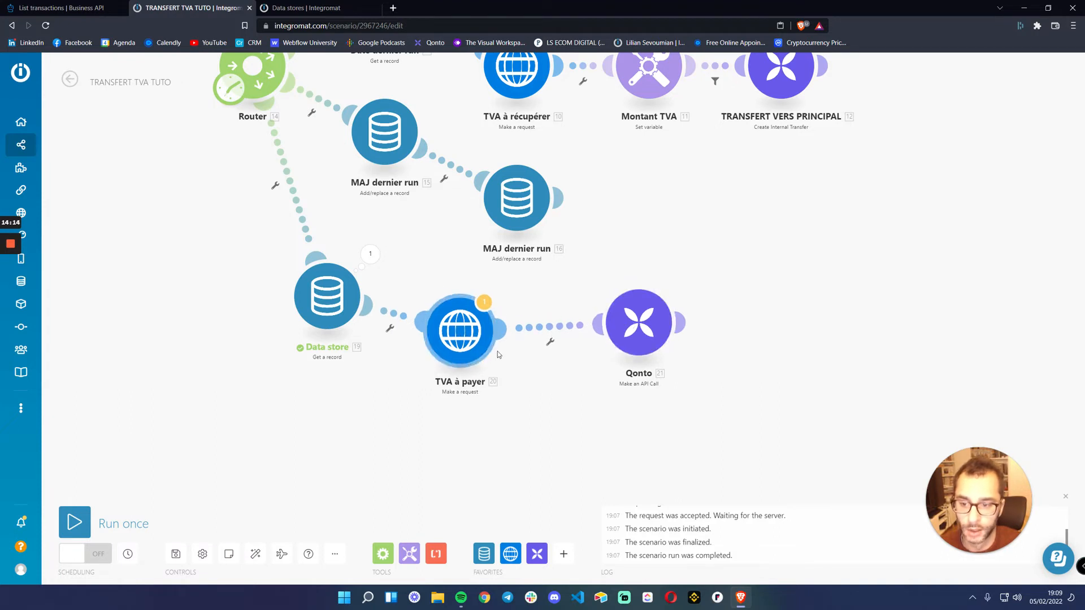
pyautogui.click(463, 335)
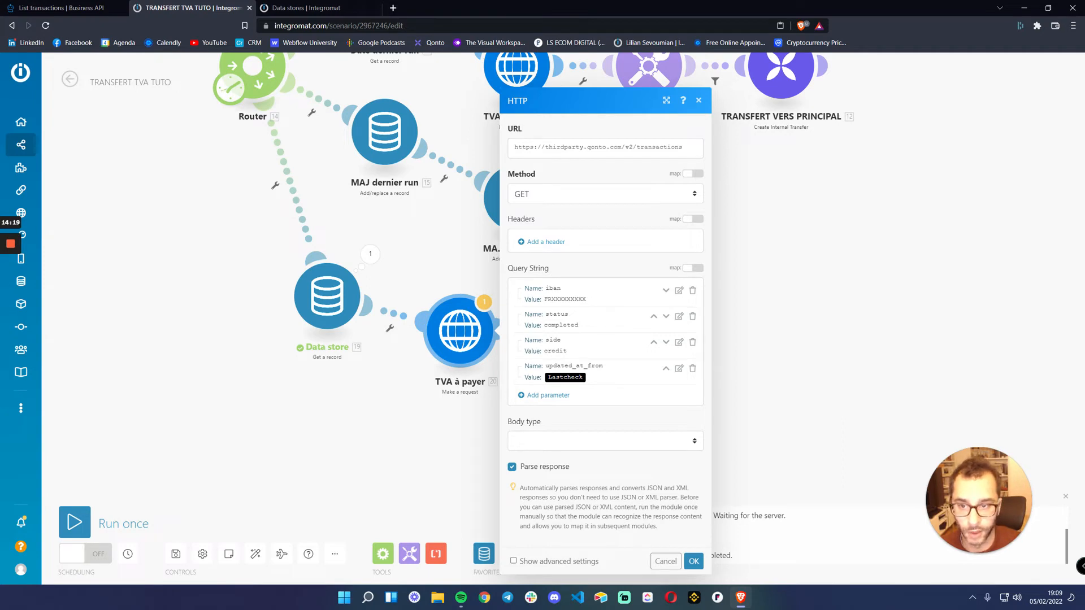
pyautogui.click(316, 7)
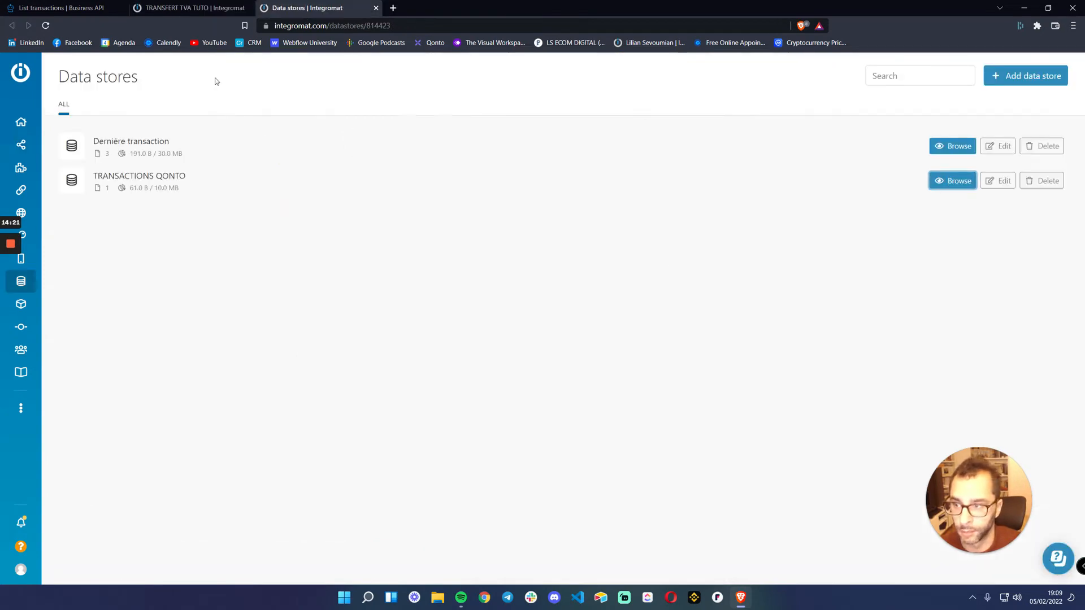
pyautogui.click(86, 9)
pyautogui.moveTo(297, 164); pyautogui.dragTo(401, 164)
pyautogui.moveTo(413, 164); pyautogui.dragTo(478, 166)
pyautogui.click(187, 14)
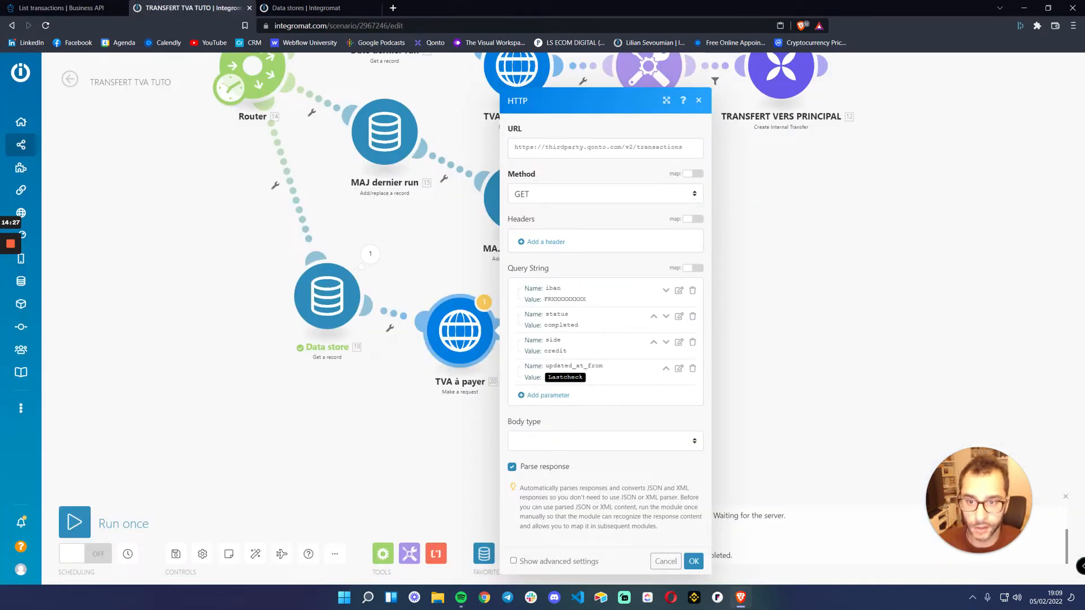
pyautogui.moveTo(625, 147); pyautogui.dragTo(514, 147)
pyautogui.click(668, 147)
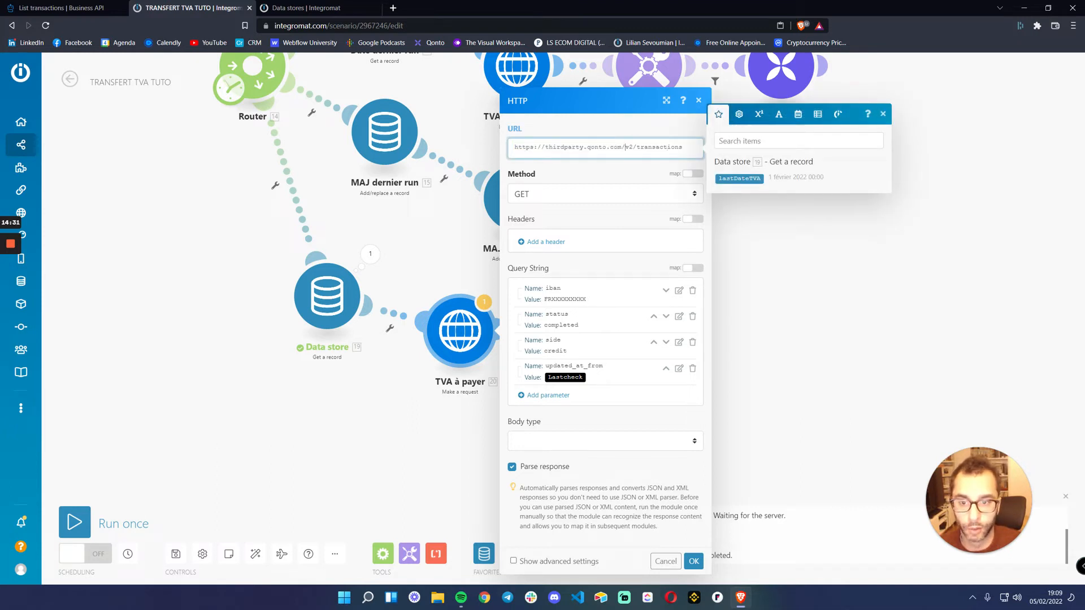
pyautogui.moveTo(626, 147); pyautogui.dragTo(683, 147)
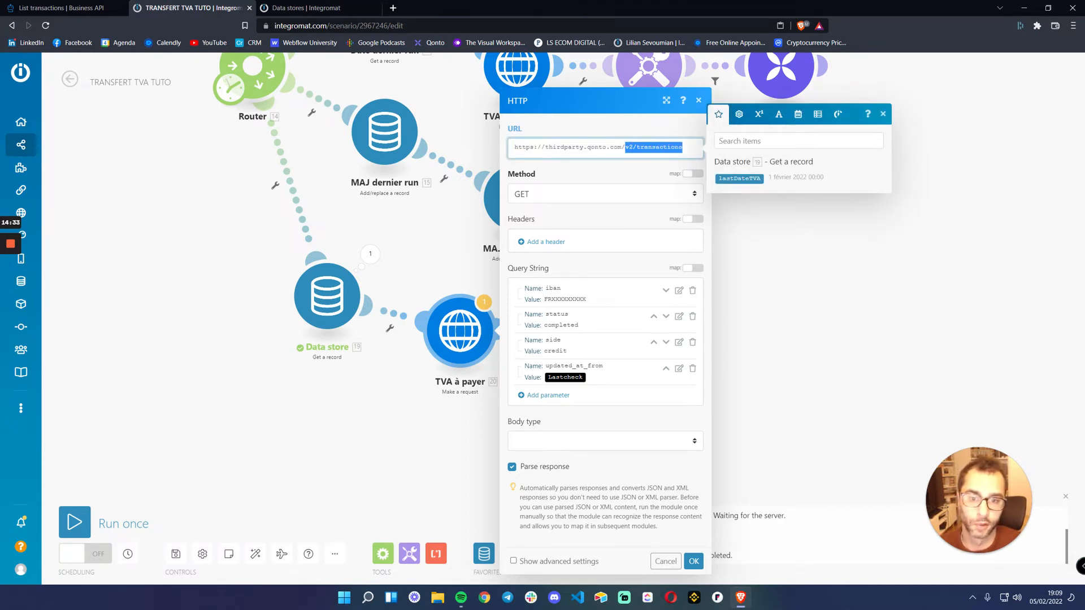
# Check the TVA à payer request's URL and GET method against the List transactions endpoint in the Qonto API documentation
pyautogui.click(62, 8)
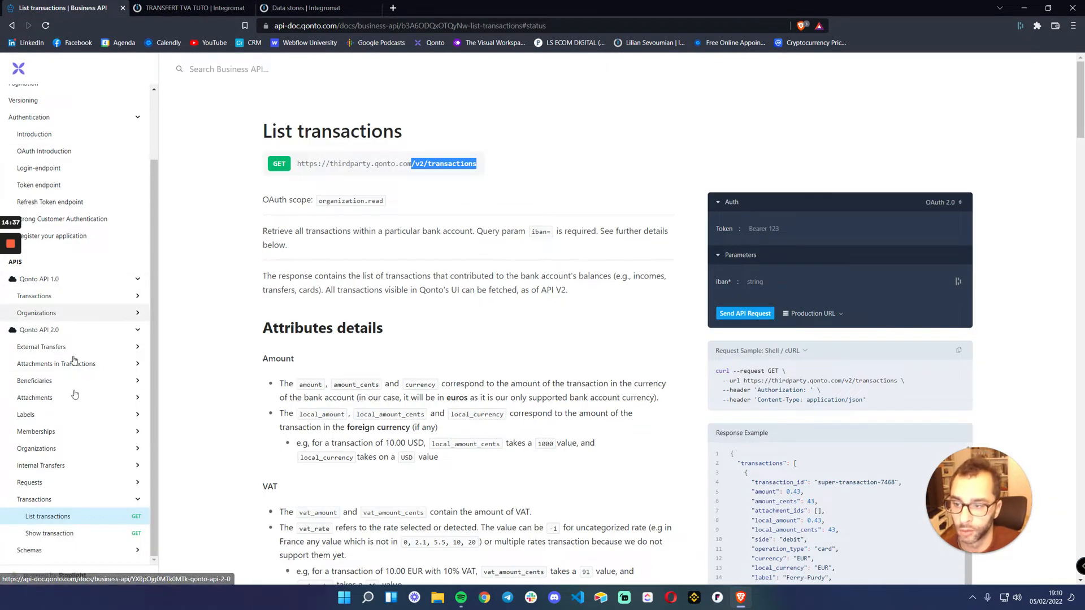
pyautogui.click(436, 202)
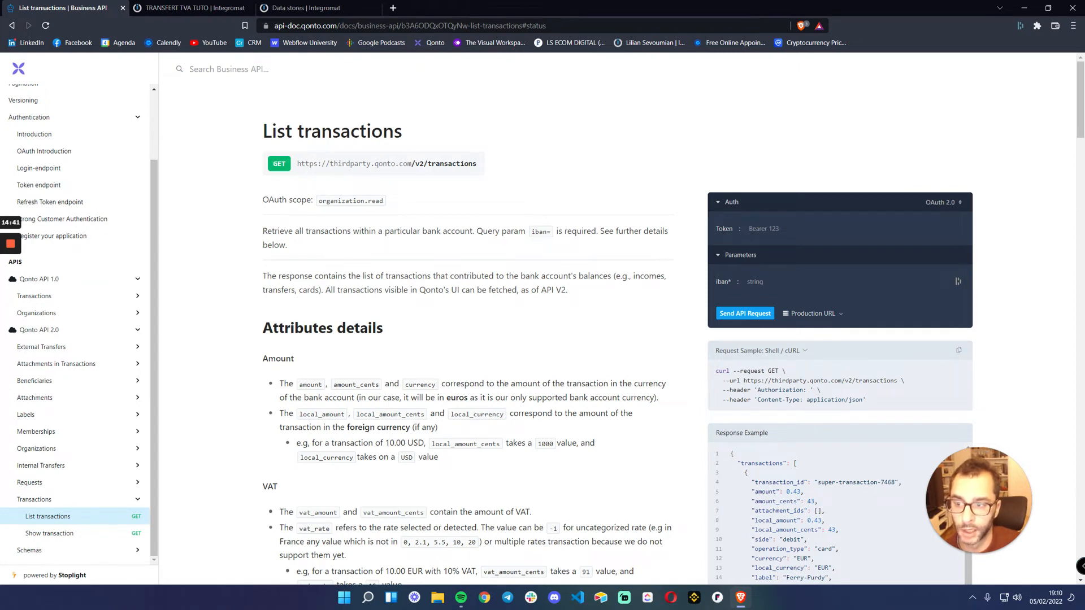
pyautogui.click(186, 8)
pyautogui.click(524, 194)
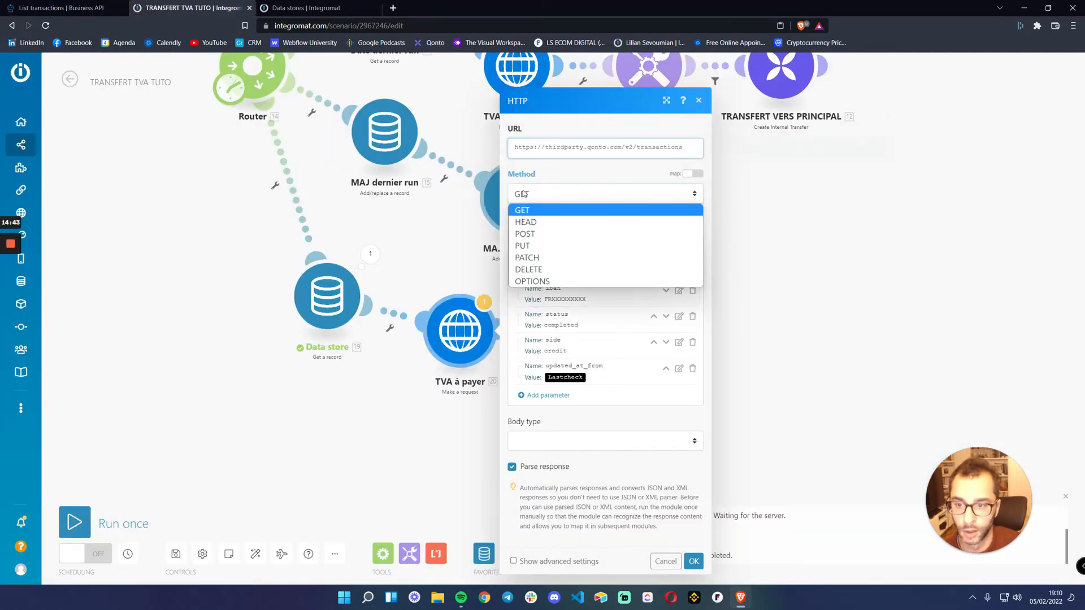
pyautogui.click(526, 210)
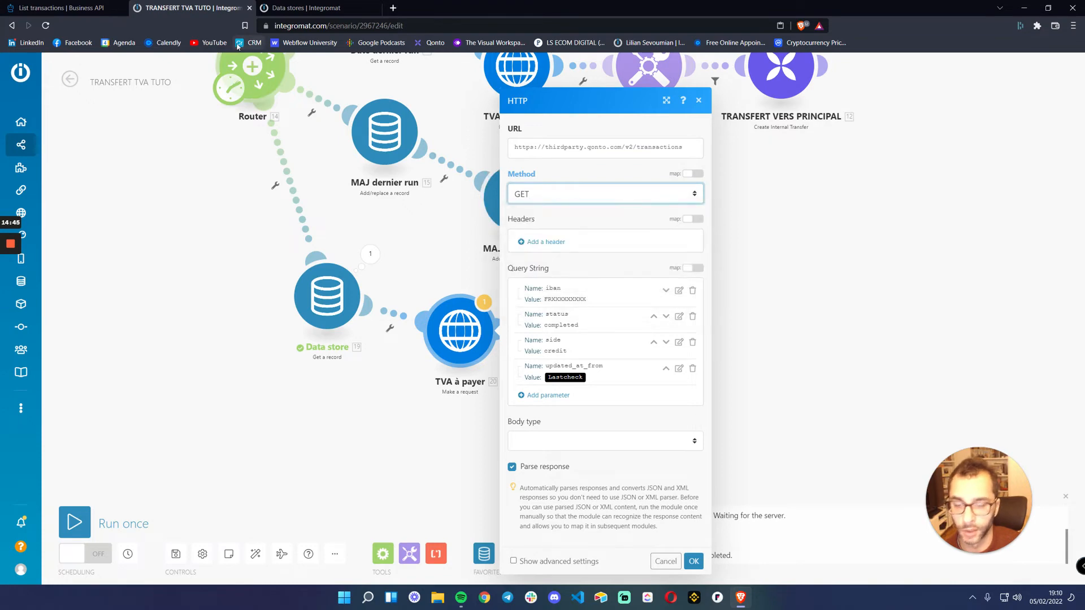
pyautogui.click(107, 8)
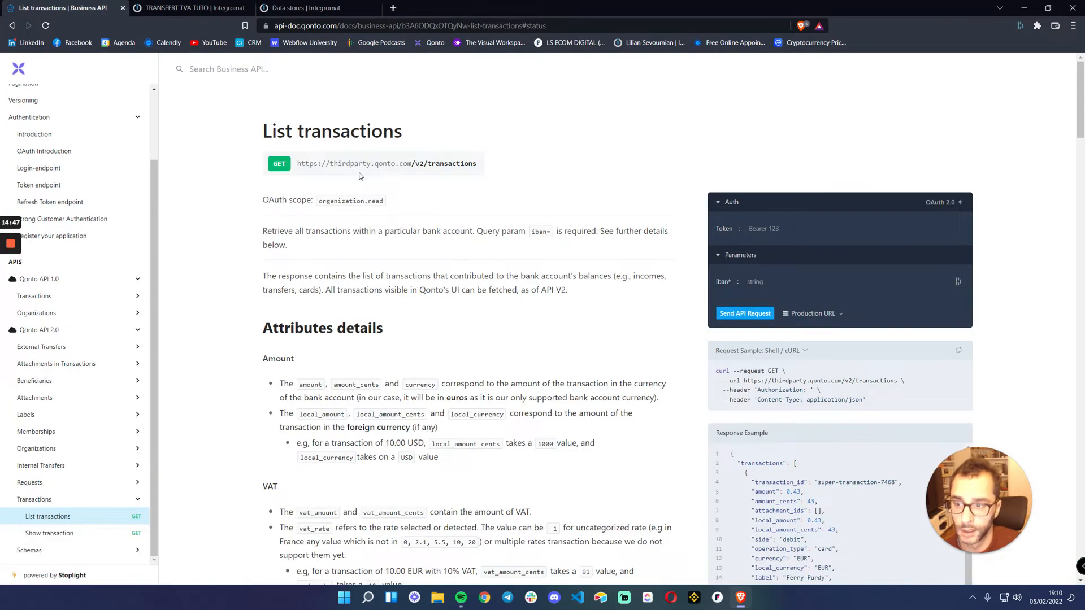
pyautogui.moveTo(297, 163); pyautogui.dragTo(412, 163)
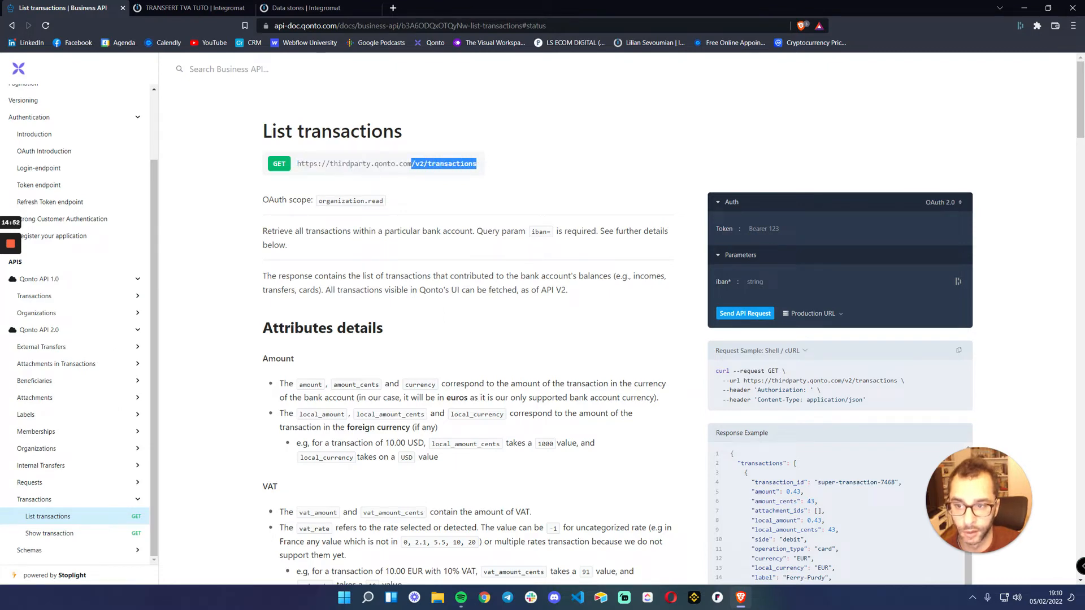
pyautogui.click(186, 8)
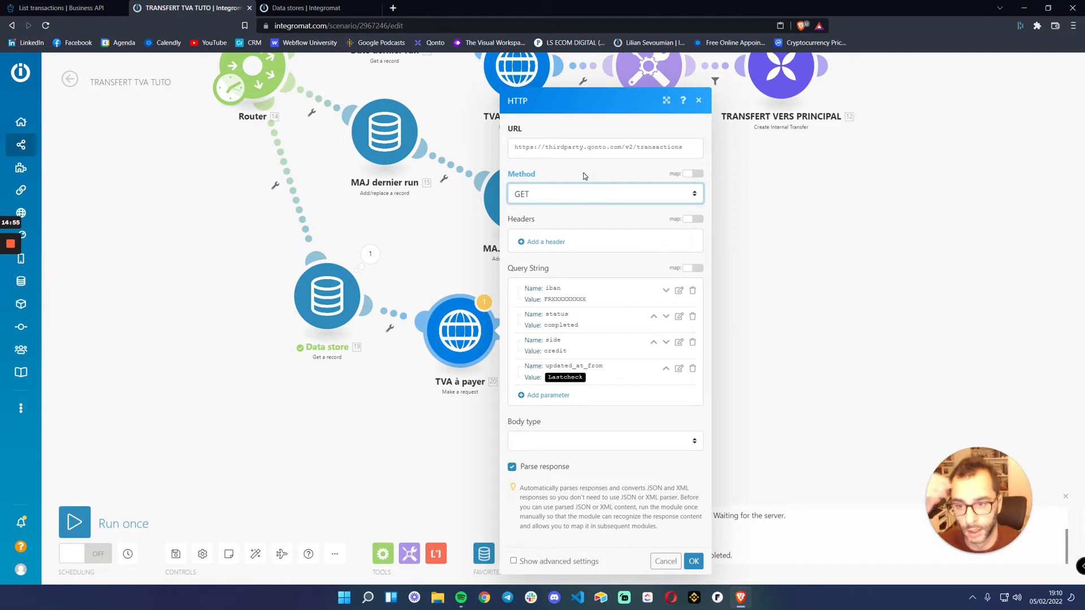
# Look up the API Key and OAuth 2.0 authentication details in the Qonto API 2.0 documentation, and discard the blank request header
pyautogui.click(546, 242)
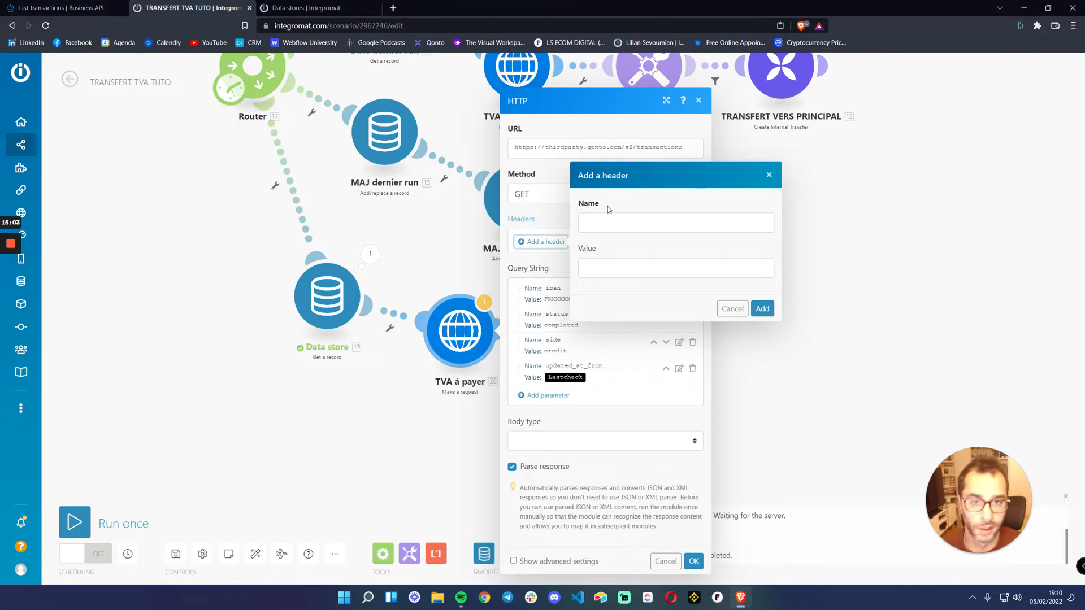
pyautogui.click(62, 8)
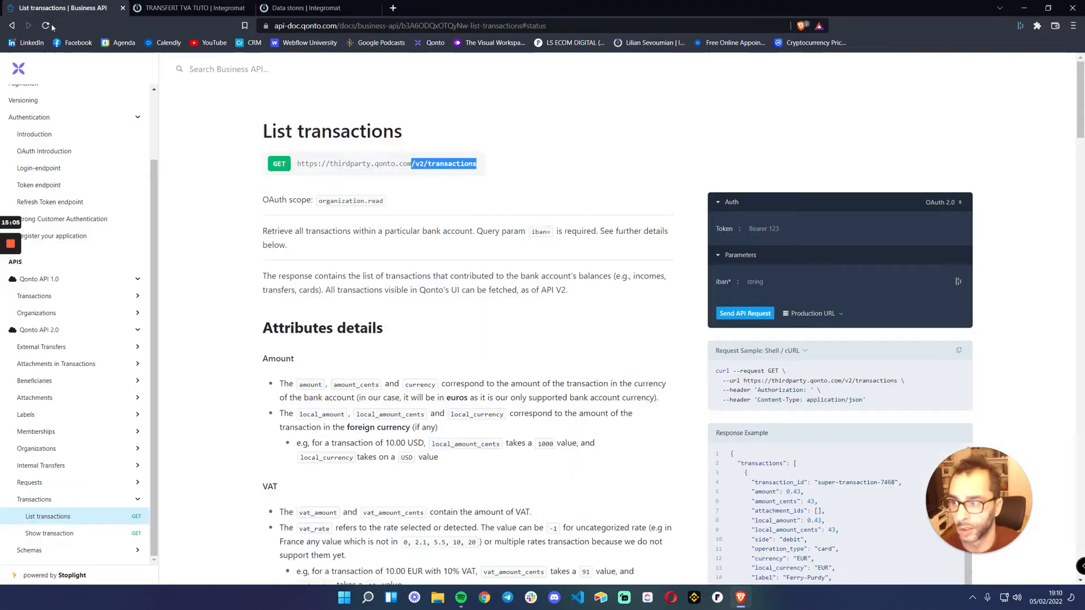
pyautogui.click(52, 332)
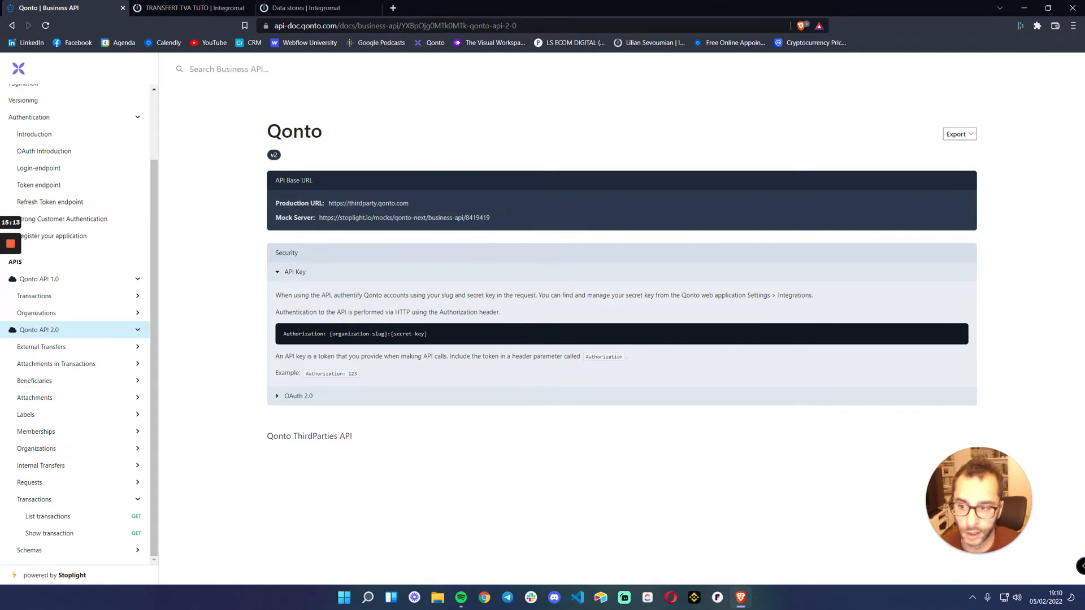
pyautogui.click(278, 397)
pyautogui.scroll(-1, 283, 399)
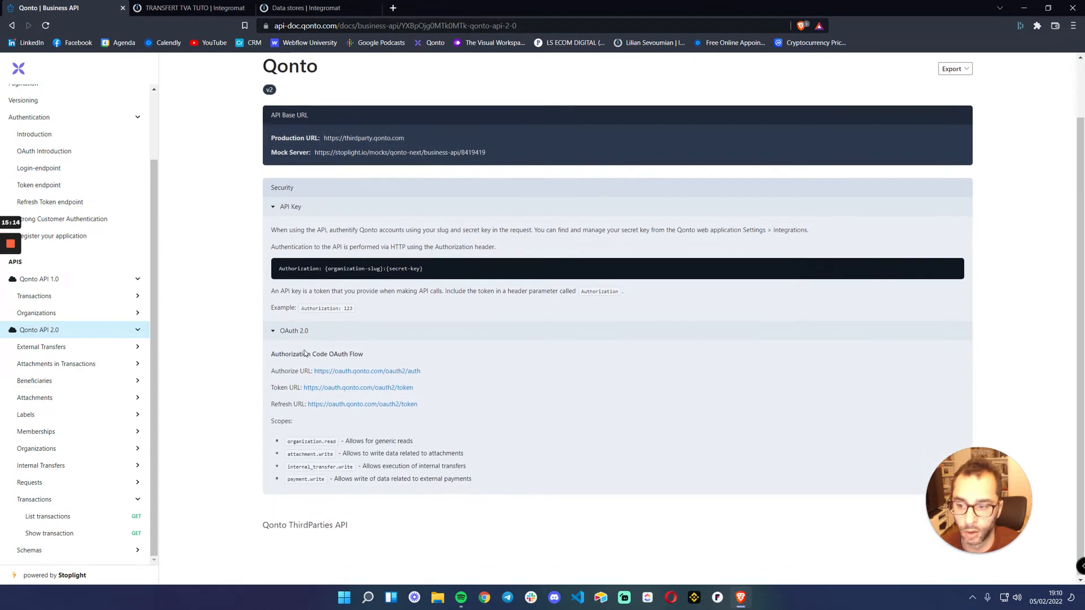
pyautogui.click(272, 333)
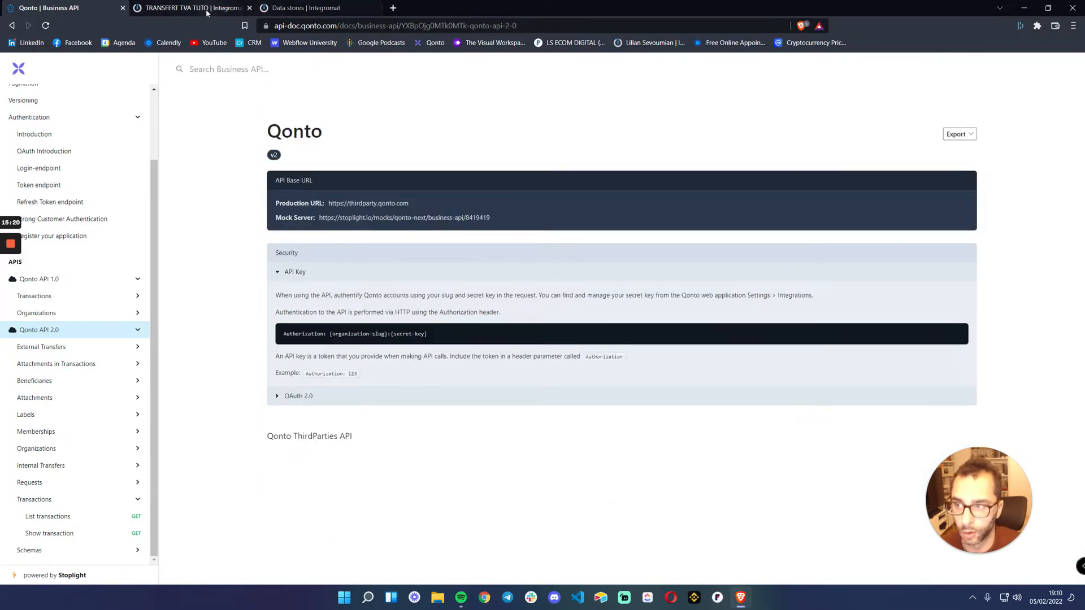
pyautogui.click(279, 399)
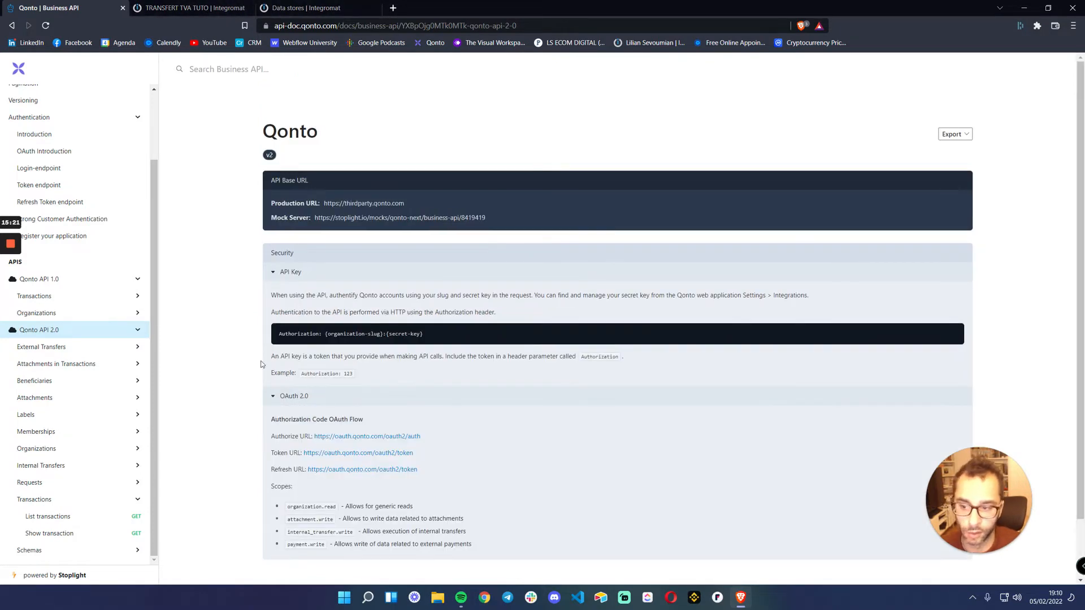
pyautogui.click(181, 8)
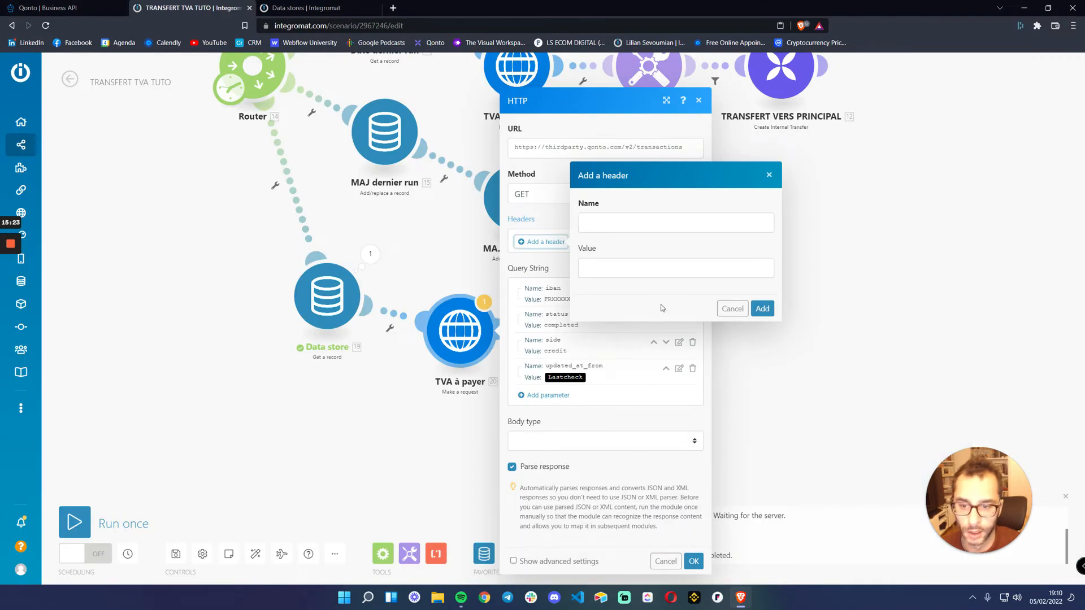
pyautogui.click(666, 561)
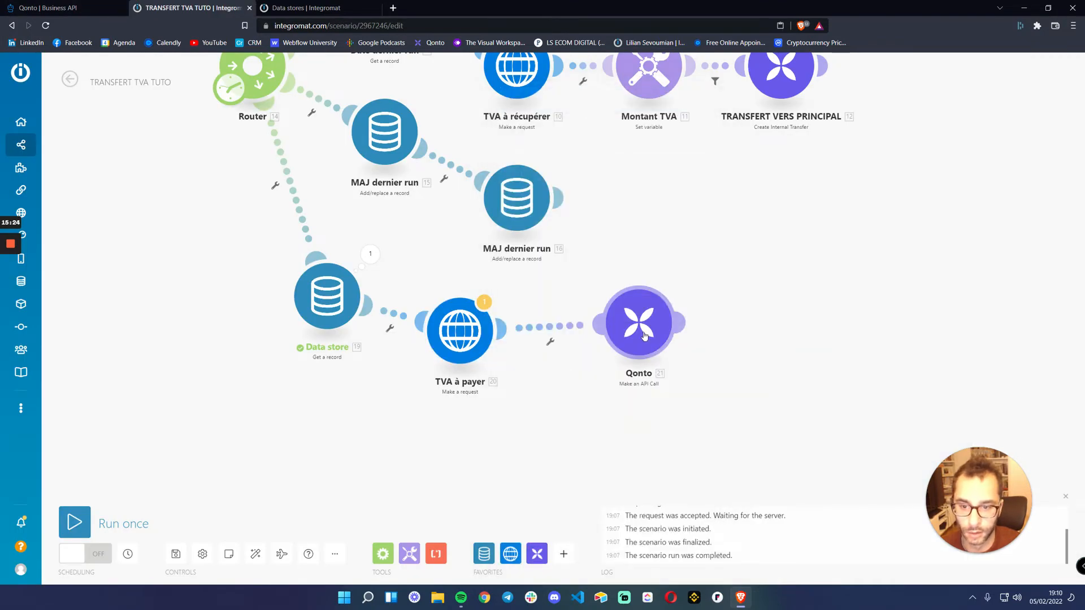
# Start a new header in the TVA à payer request and name it Authorization, copying the name from the Qonto API documentation
pyautogui.click(460, 333)
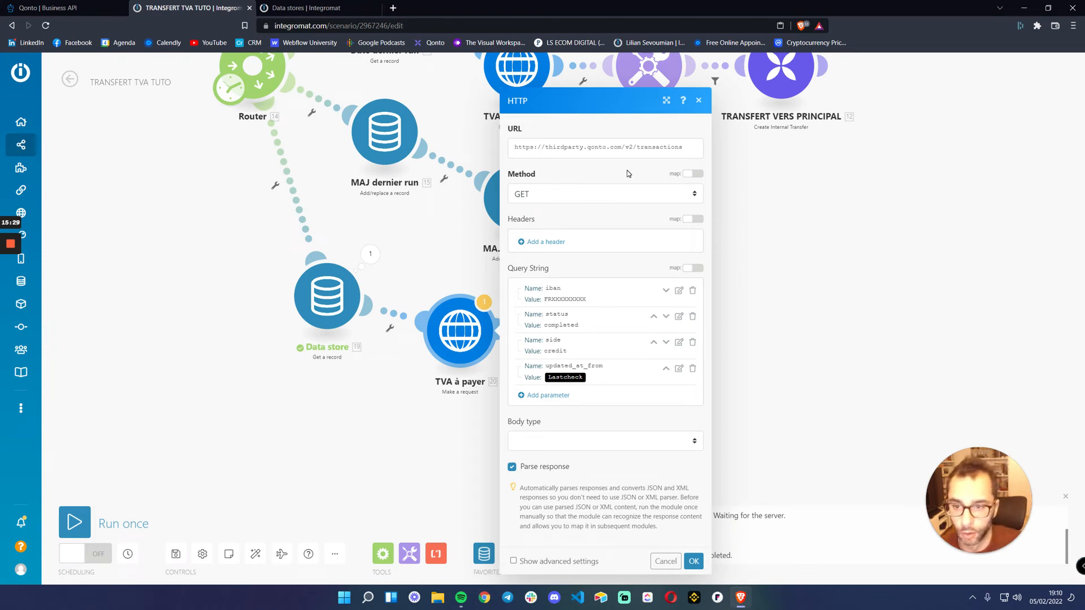
pyautogui.click(547, 242)
pyautogui.click(53, 8)
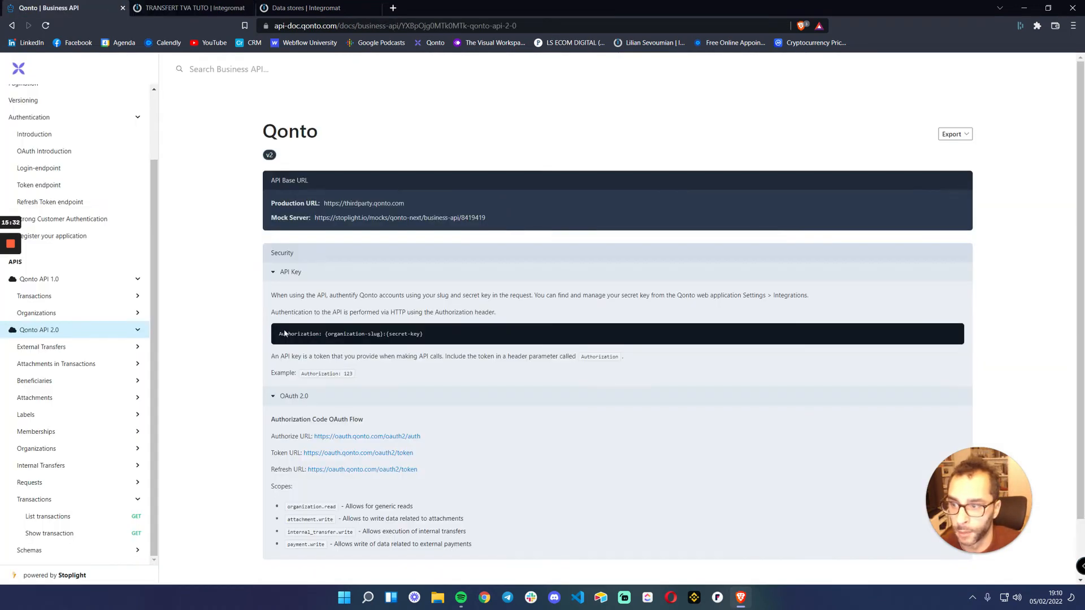
pyautogui.doubleClick(299, 334)
pyautogui.hotkey('ctrl', 'c')
pyautogui.click(172, 8)
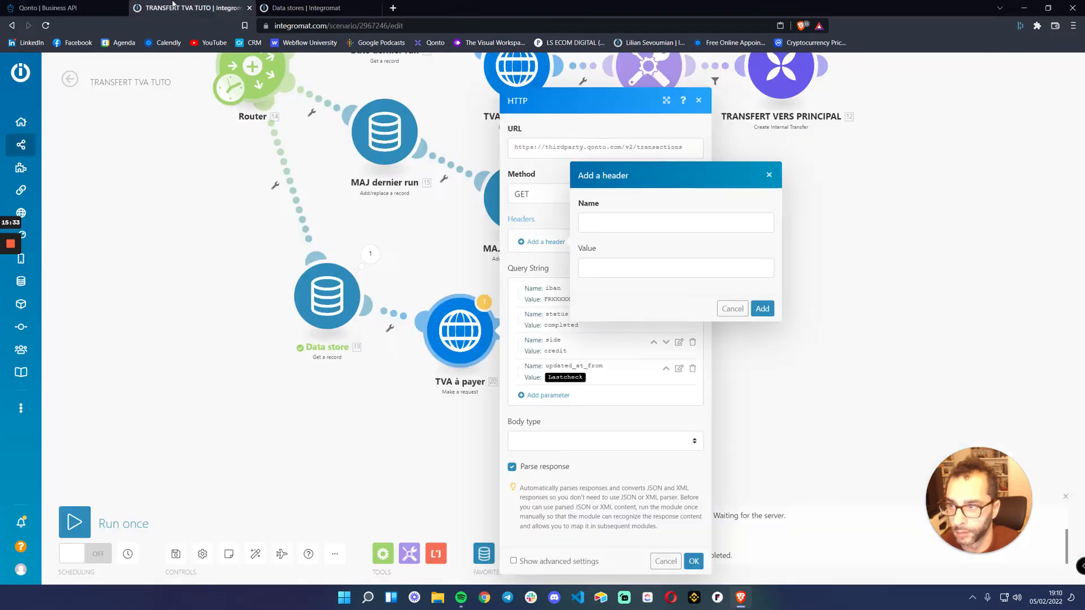
pyautogui.click(586, 223)
pyautogui.hotkey('ctrl', 'v')
pyautogui.click(631, 265)
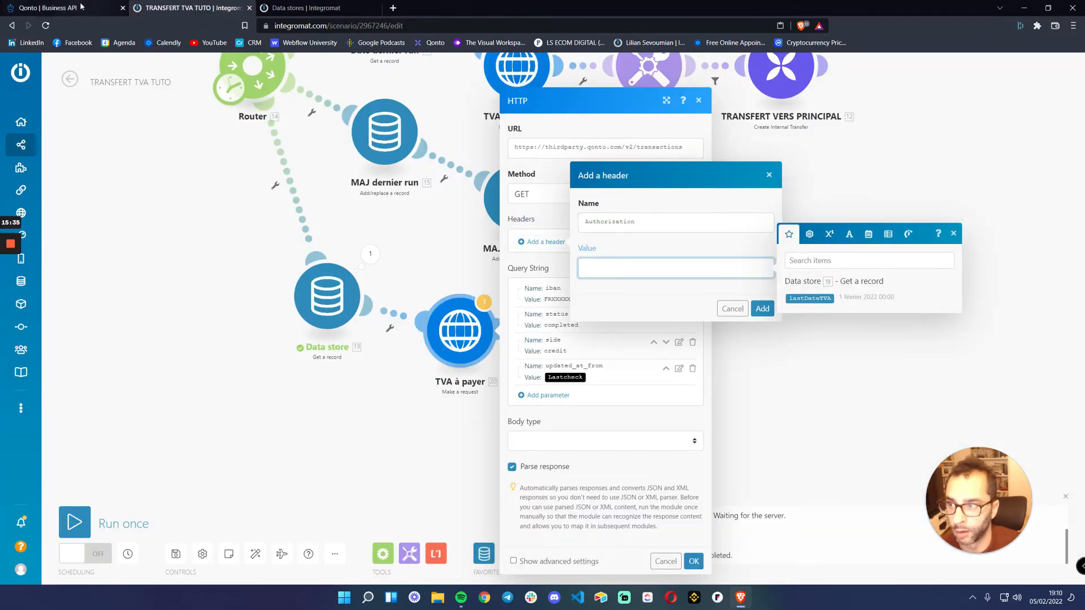
# Check the required format of the Authorization header's value in the Qonto API 2.0 security documentation
pyautogui.click(54, 8)
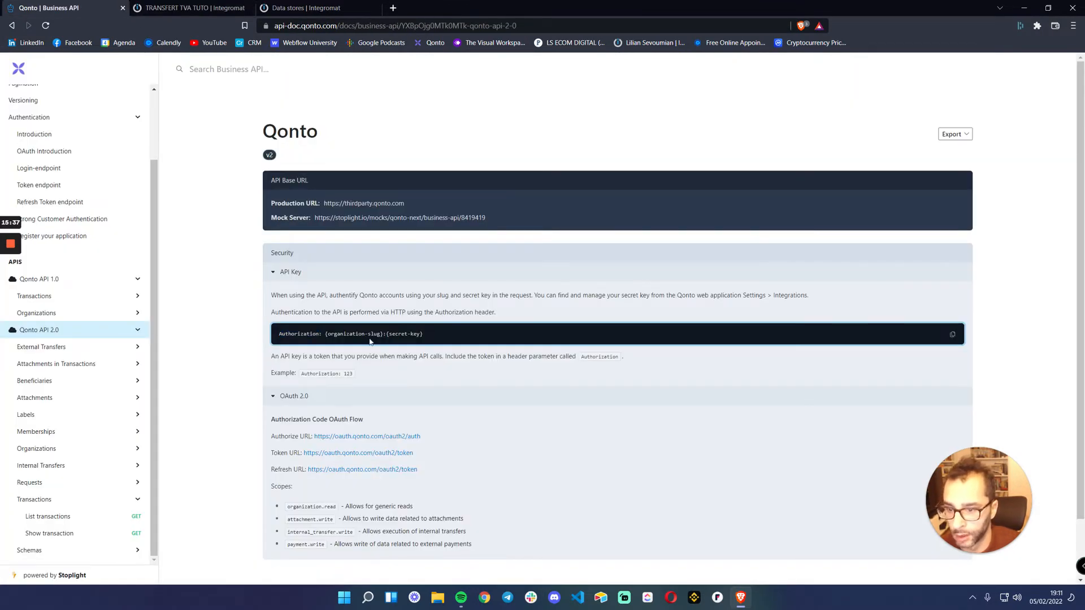
pyautogui.moveTo(325, 334); pyautogui.dragTo(425, 337)
pyautogui.click(396, 353)
pyautogui.scroll(-2, 397, 352)
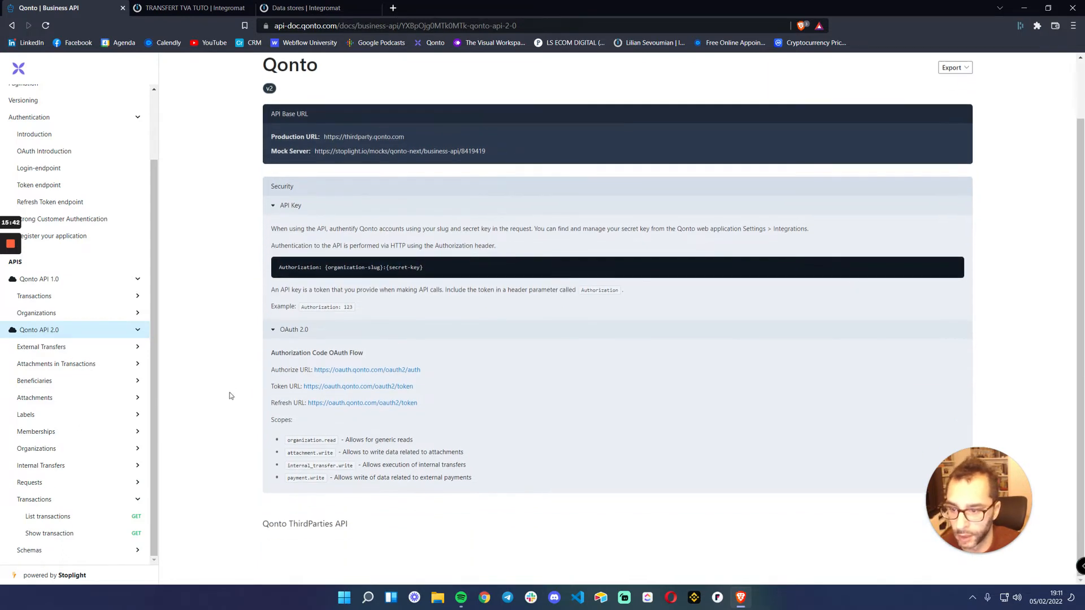
# Find the Request section of the List transactions documentation and expand its API Key and OAuth 2.0 security details
pyautogui.click(60, 516)
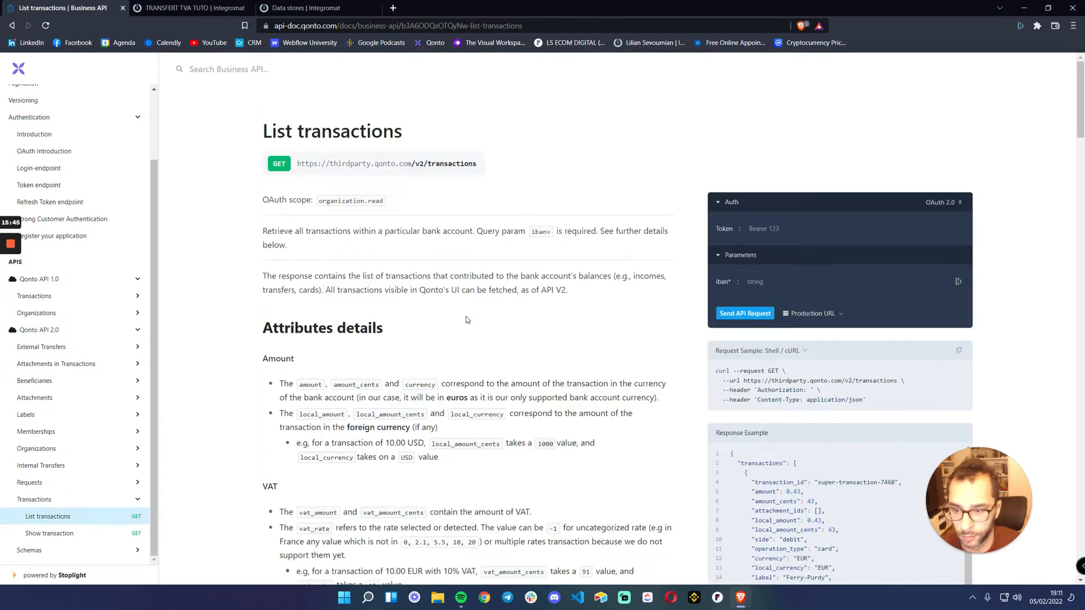
pyautogui.scroll(-5, 468, 320)
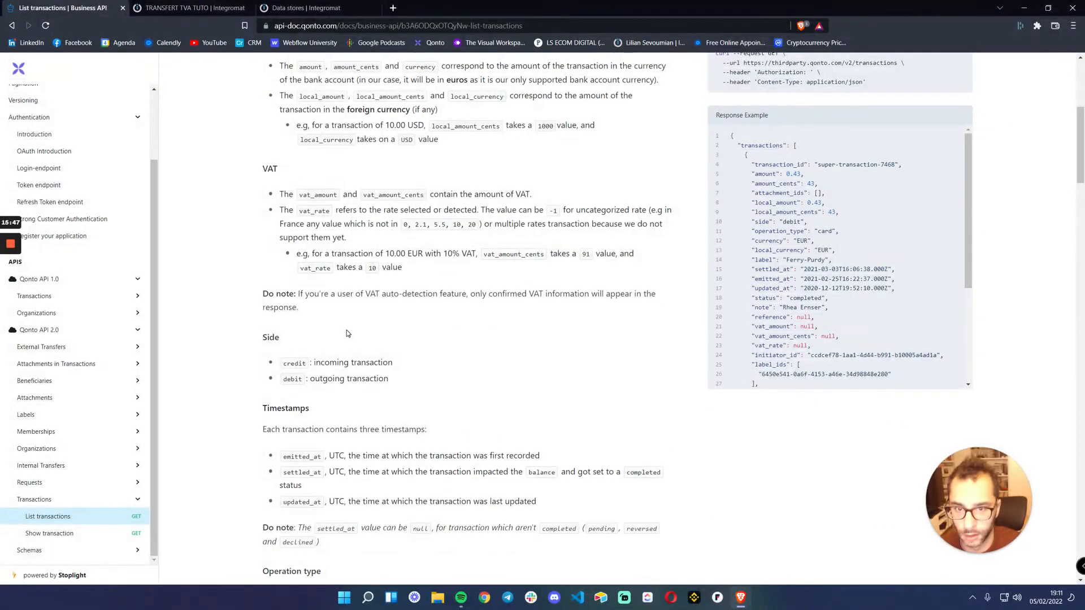
pyautogui.scroll(-20, 347, 333)
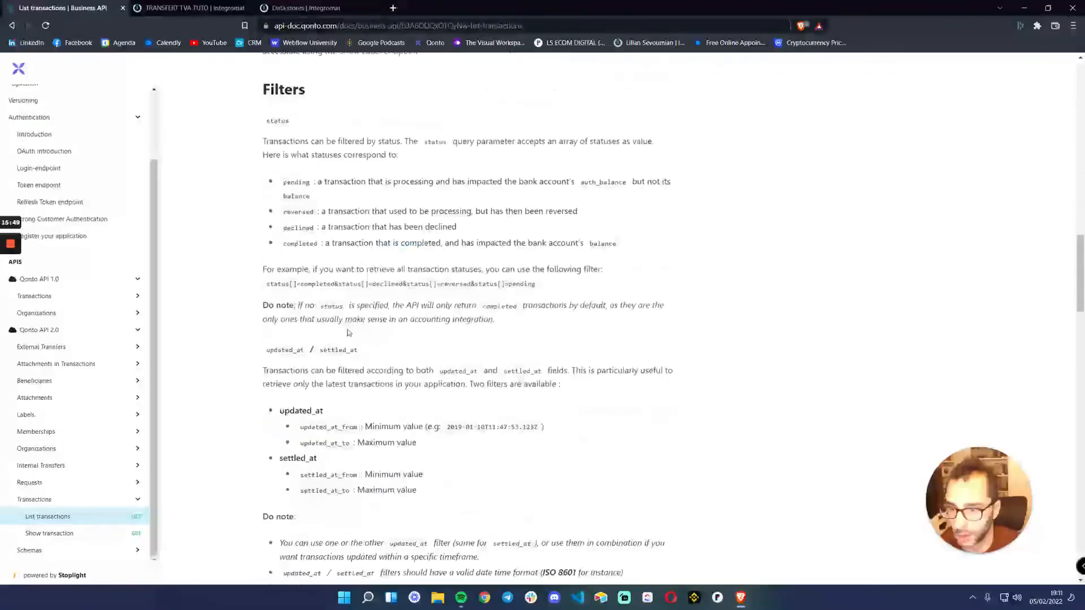
pyautogui.scroll(-8, 349, 326)
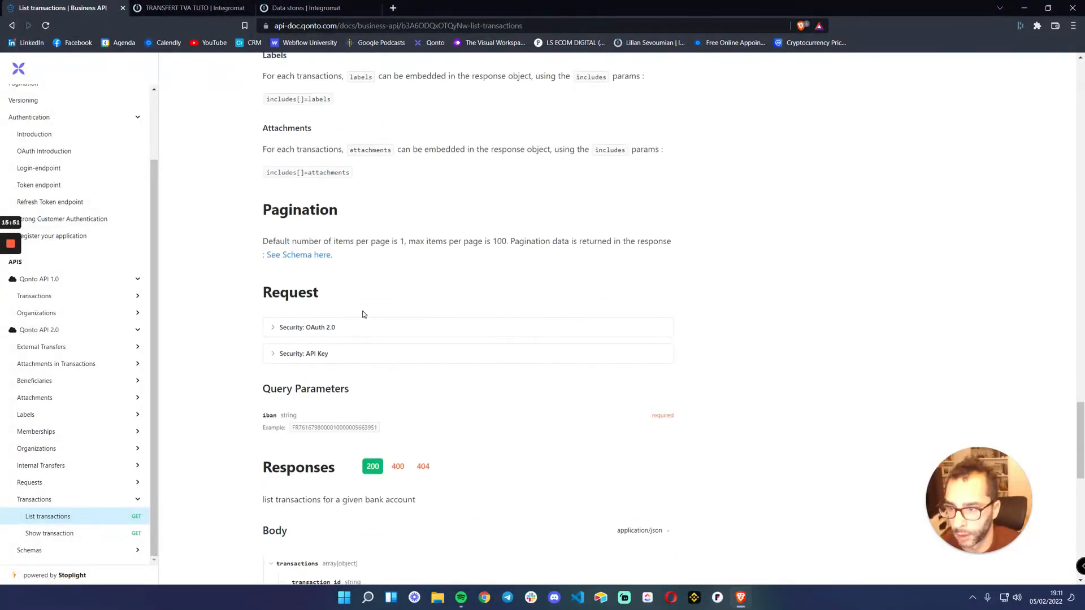
pyautogui.scroll(-5, 361, 312)
pyautogui.scroll(1, 344, 297)
pyautogui.scroll(-8, 345, 299)
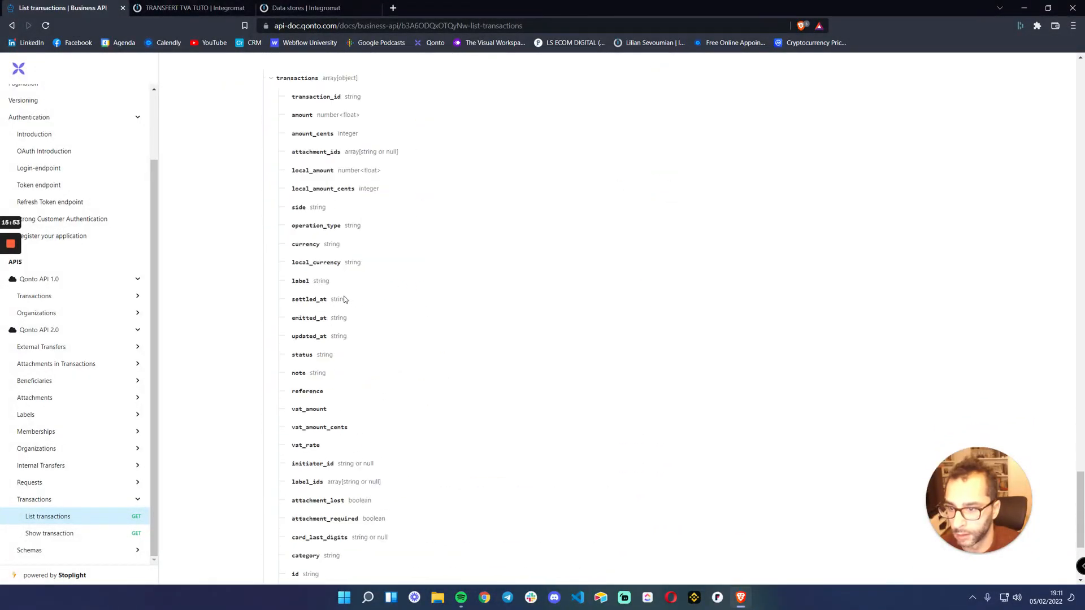
pyautogui.scroll(6, 345, 301)
pyautogui.scroll(5, 344, 300)
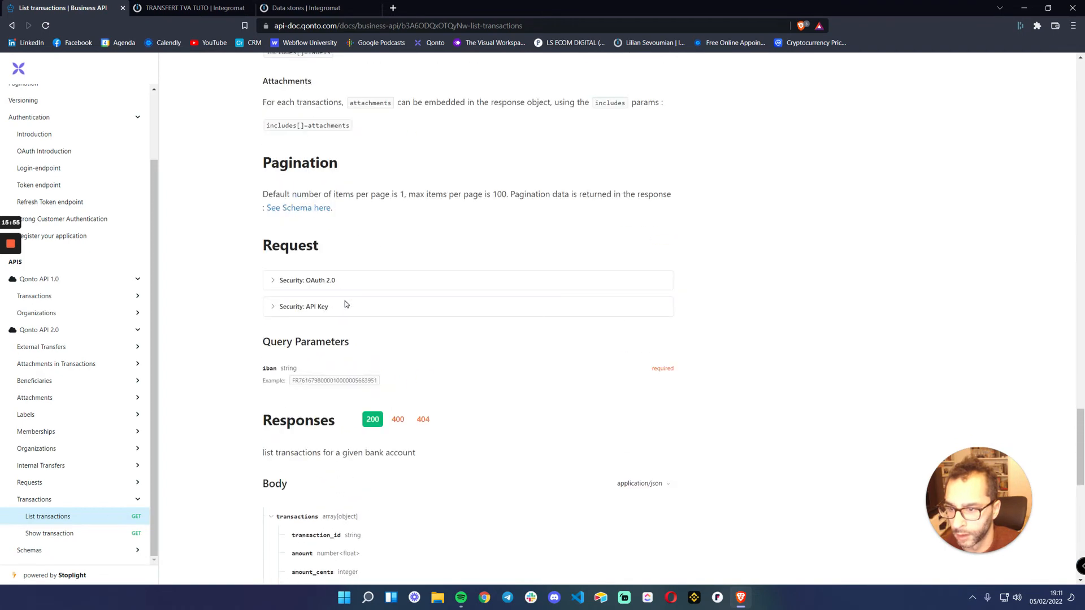
pyautogui.click(275, 307)
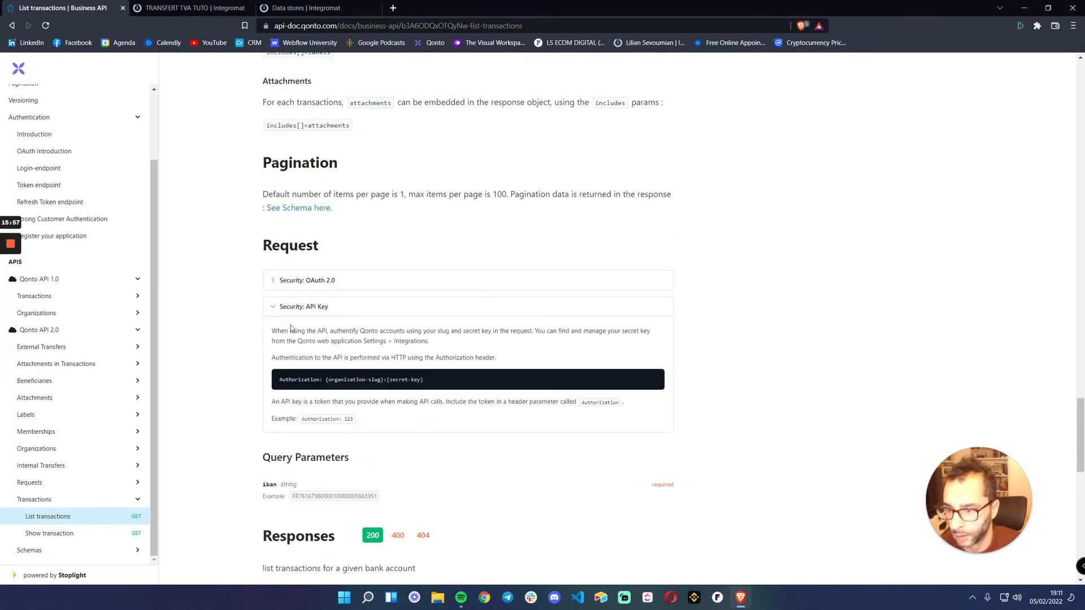
pyautogui.click(280, 287)
# Examine the List transactions security details, query parameters, response example and cURL request sample for the required headers
pyautogui.scroll(4, 282, 288)
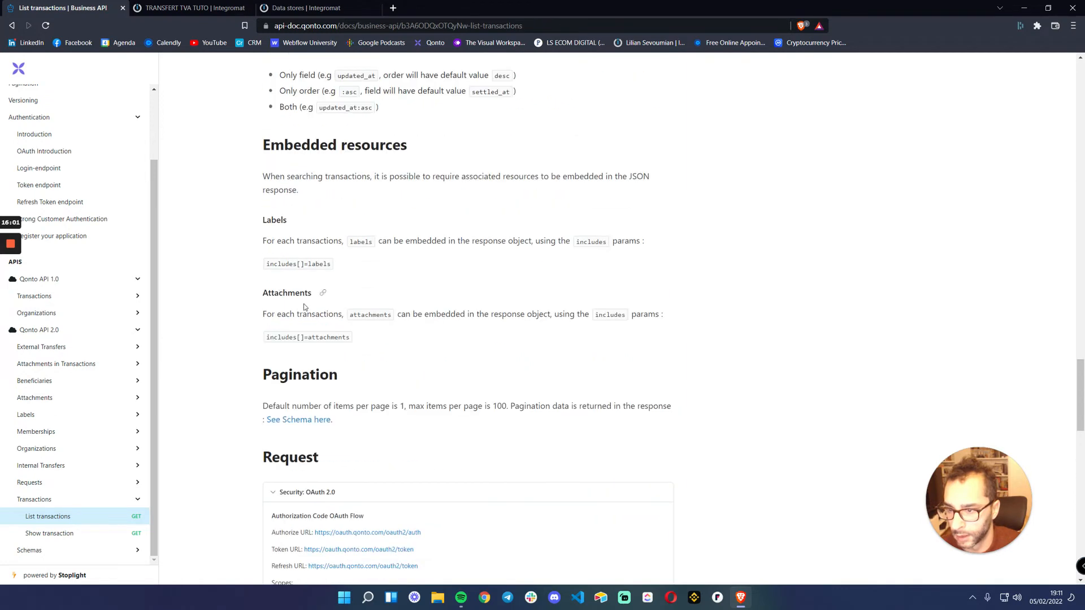
pyautogui.scroll(-6, 303, 418)
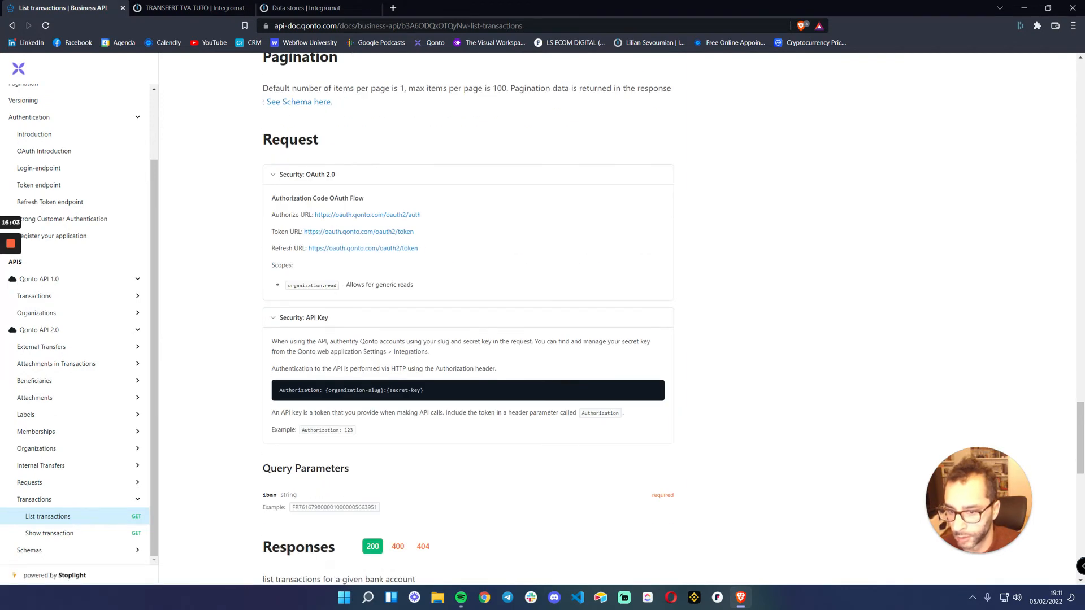
pyautogui.scroll(-3, 381, 362)
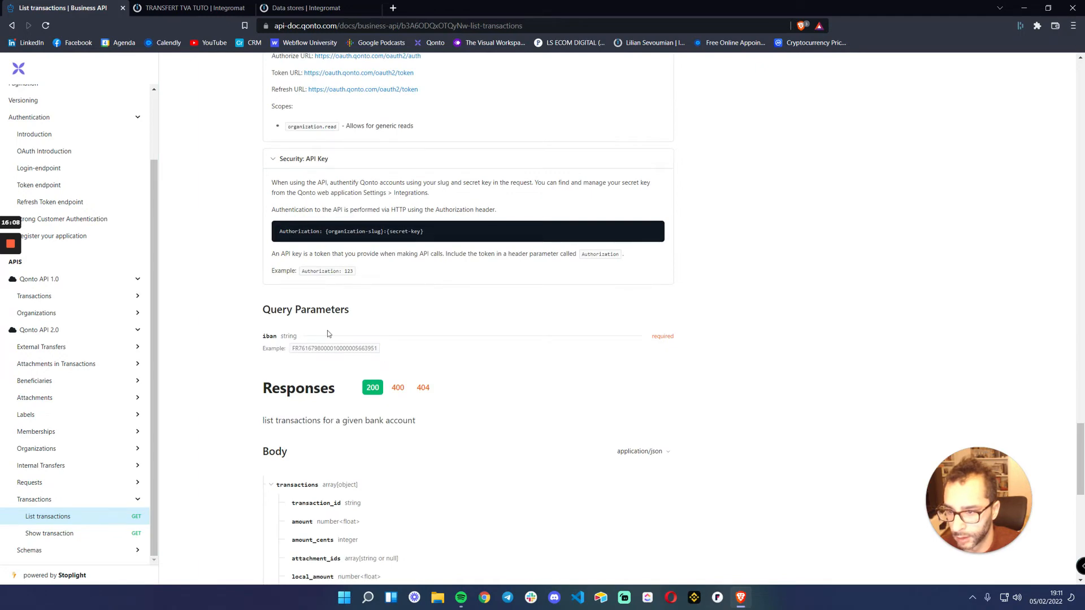
pyautogui.scroll(15, 798, 313)
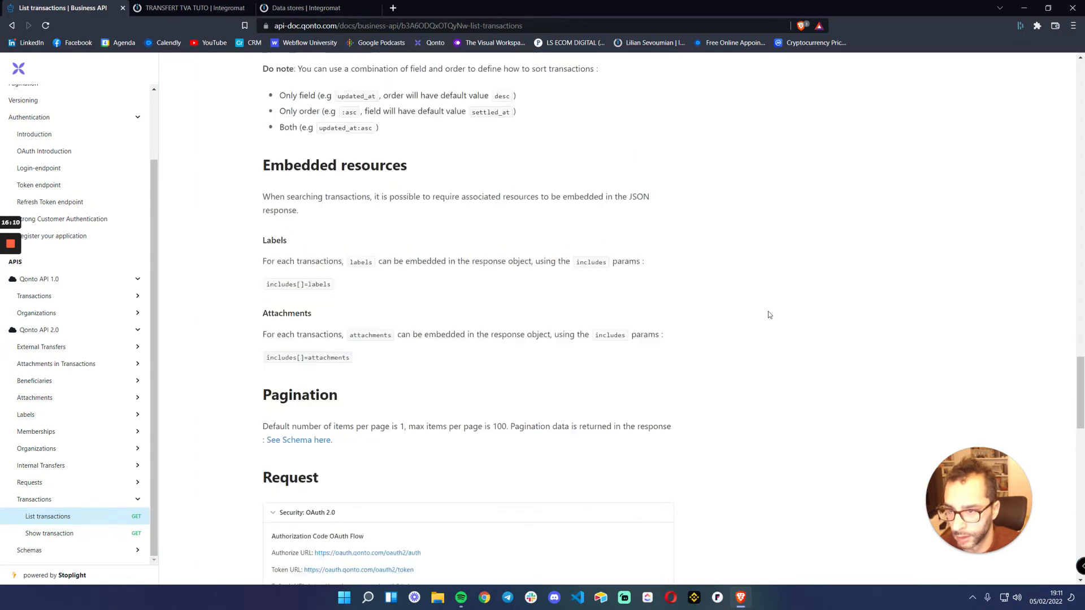
pyautogui.scroll(20, 798, 312)
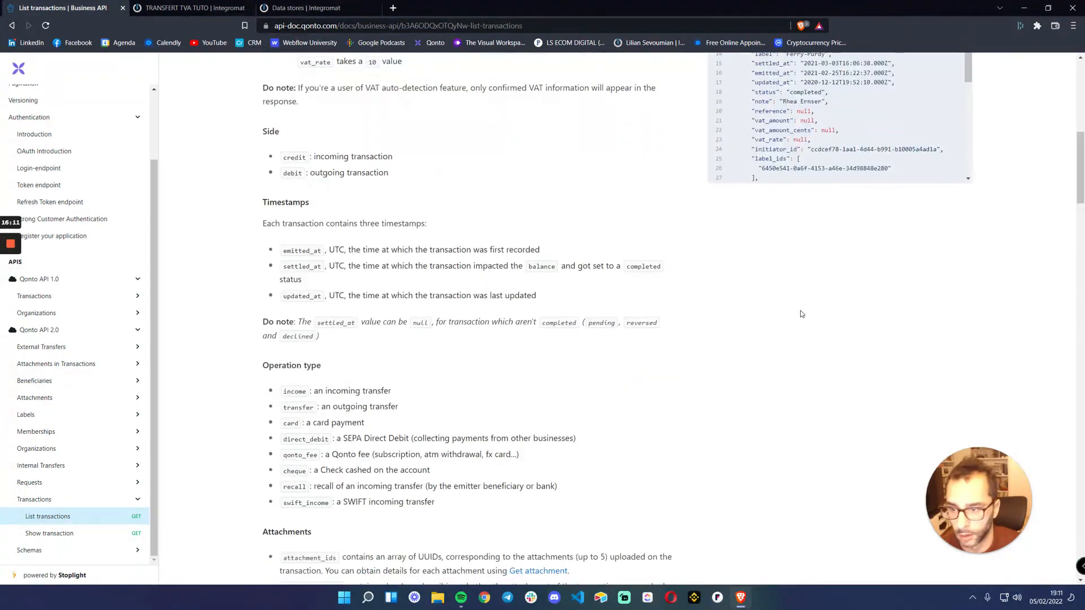
pyautogui.scroll(-4, 841, 315)
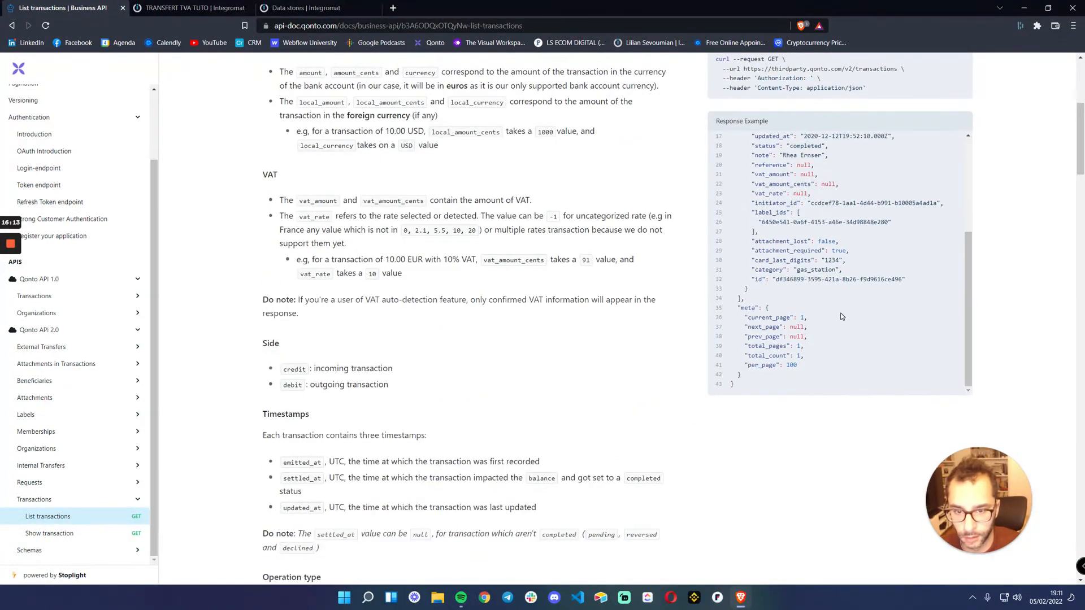
pyautogui.scroll(4, 841, 314)
pyautogui.scroll(4, 602, 211)
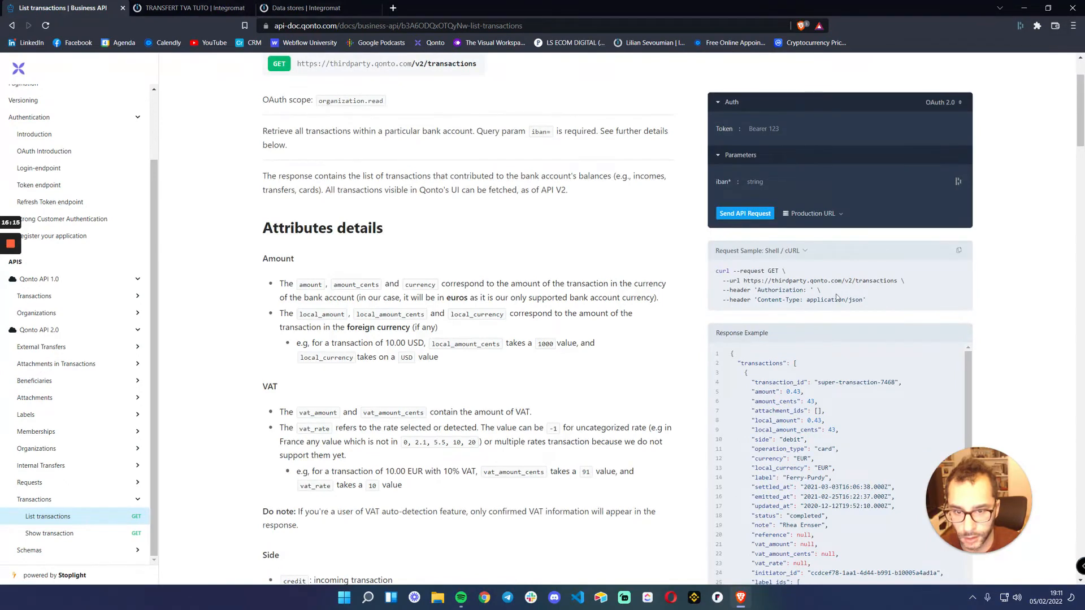
# Review the List transactions filters, sorting and API Key security details, checking the organization-slug and secret-key parts of the Authorization value
pyautogui.scroll(-1, 836, 277)
pyautogui.scroll(2, 814, 263)
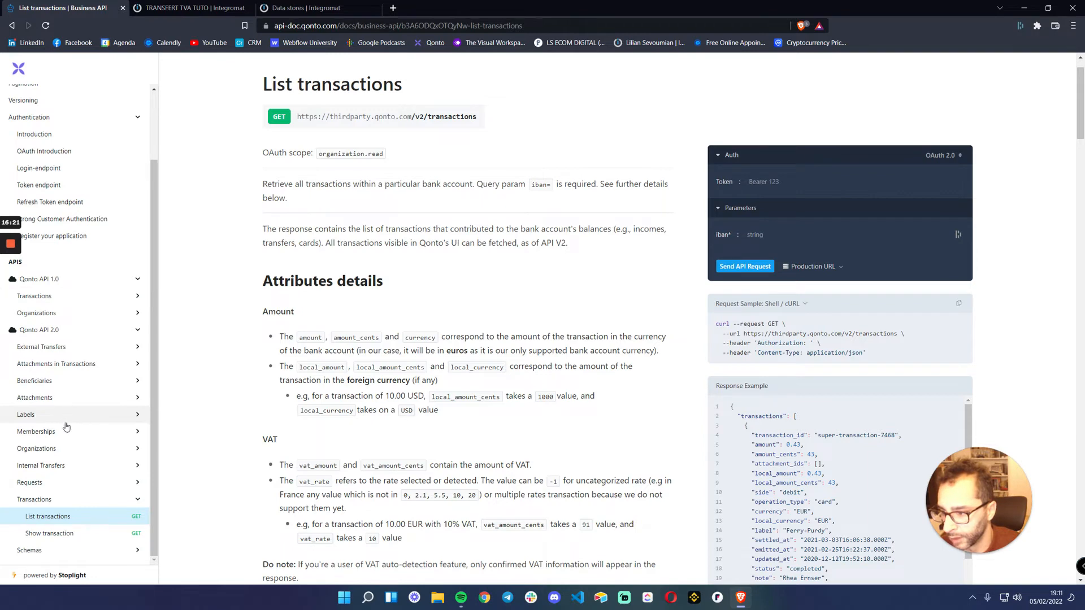
pyautogui.click(41, 501)
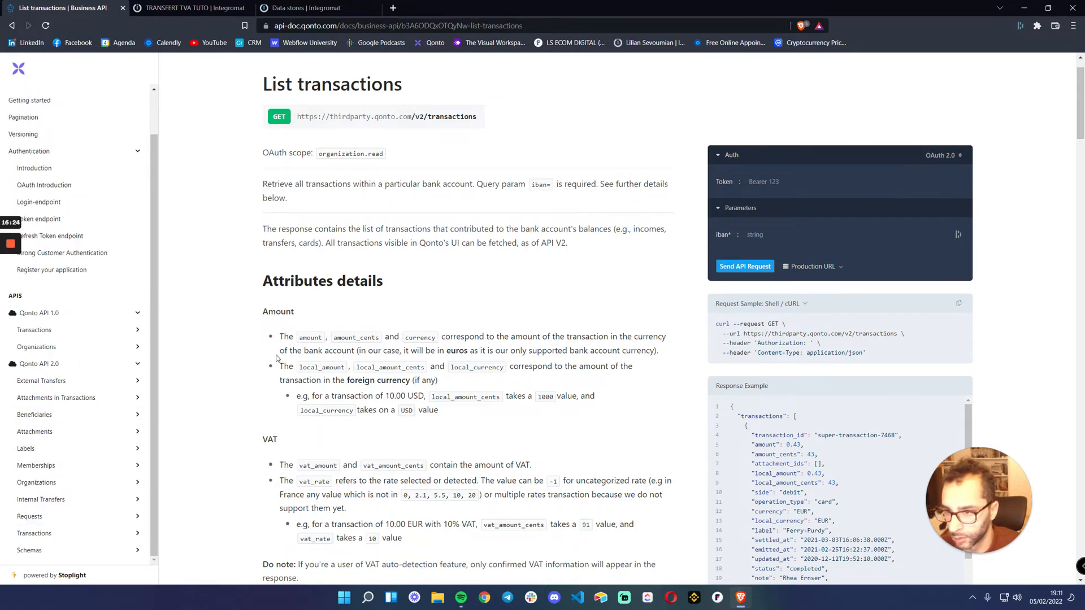
pyautogui.scroll(-10, 277, 358)
pyautogui.scroll(-8, 282, 348)
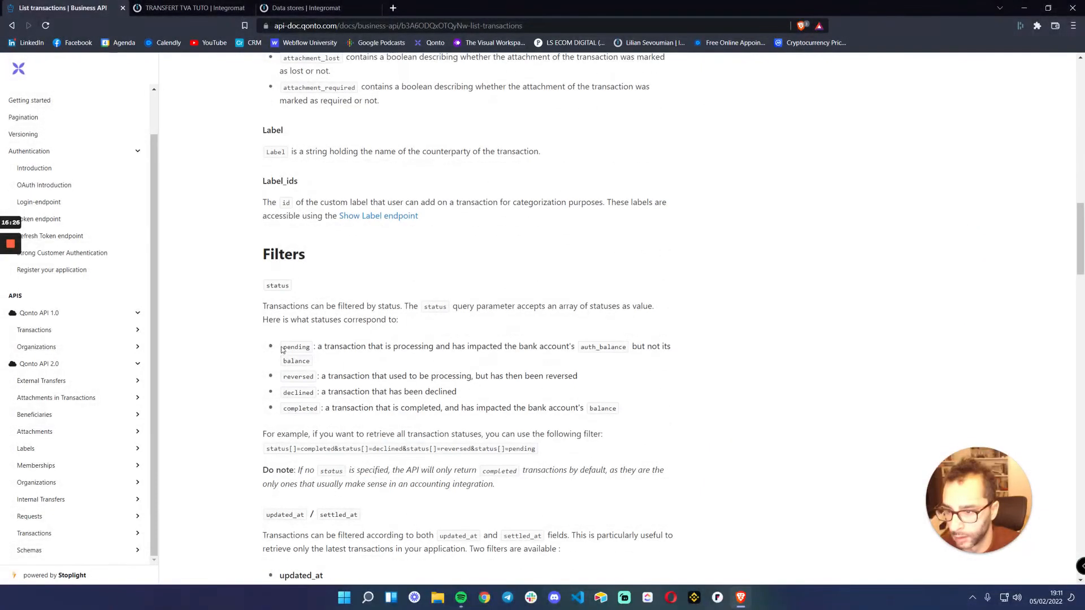
pyautogui.scroll(-2, 282, 347)
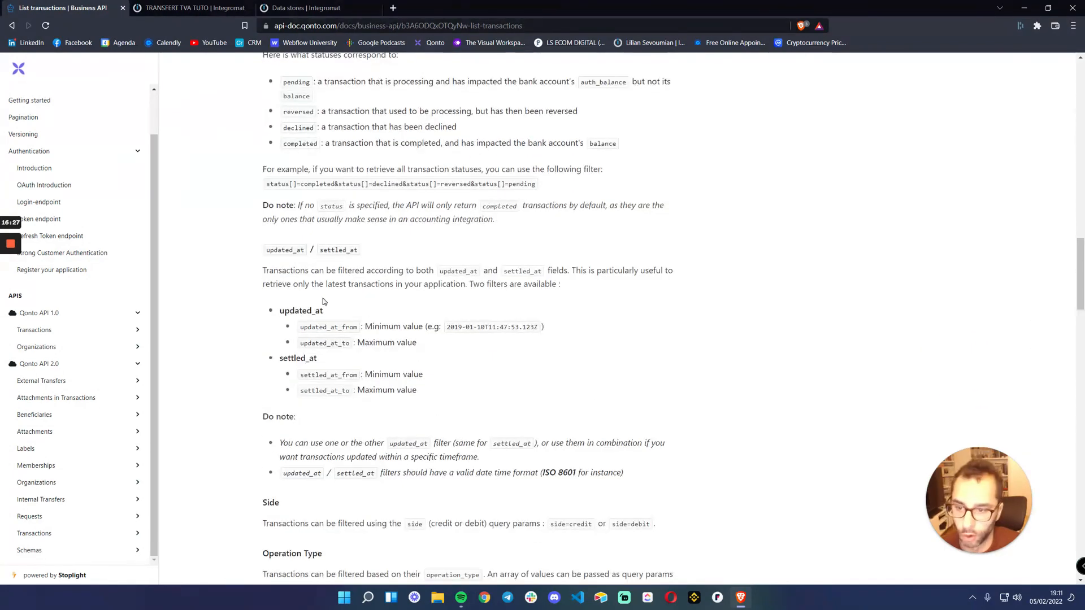
pyautogui.scroll(-5, 358, 294)
pyautogui.scroll(-10, 362, 281)
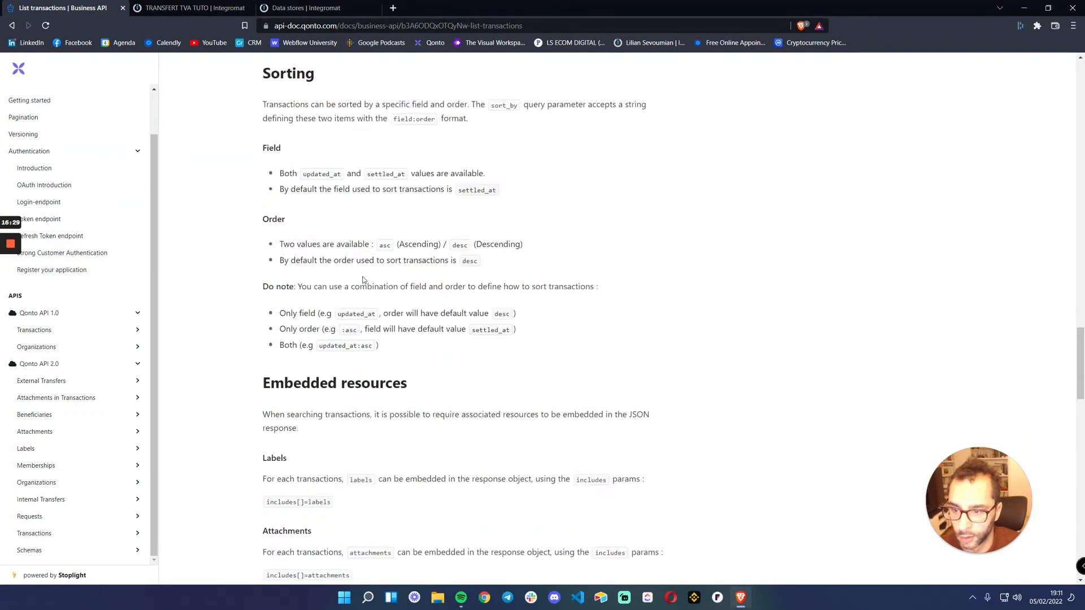
pyautogui.scroll(-9, 454, 285)
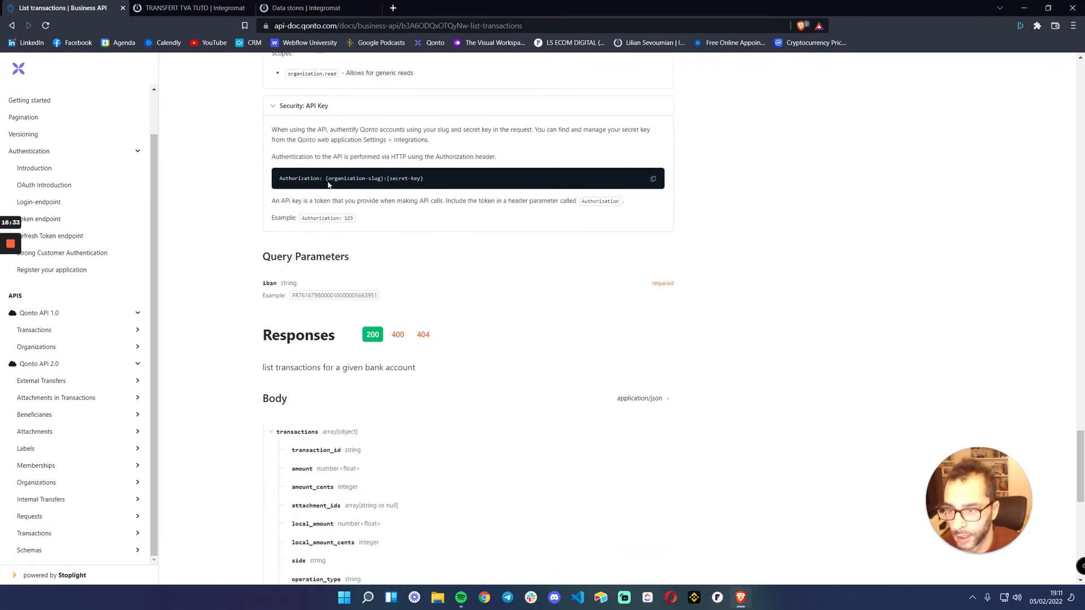
pyautogui.moveTo(328, 178); pyautogui.dragTo(424, 179)
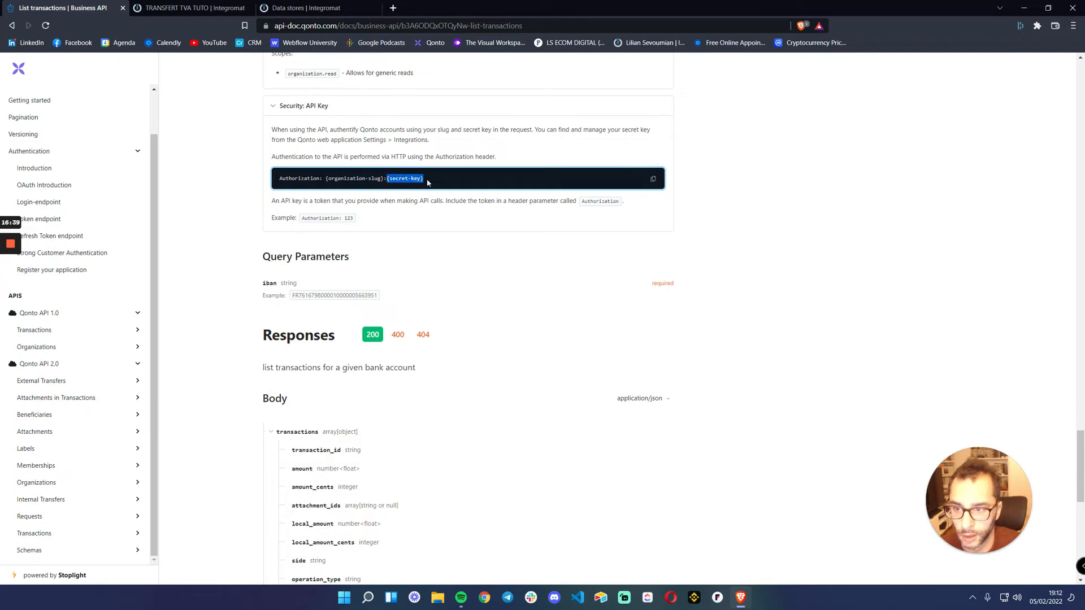
pyautogui.click(327, 178)
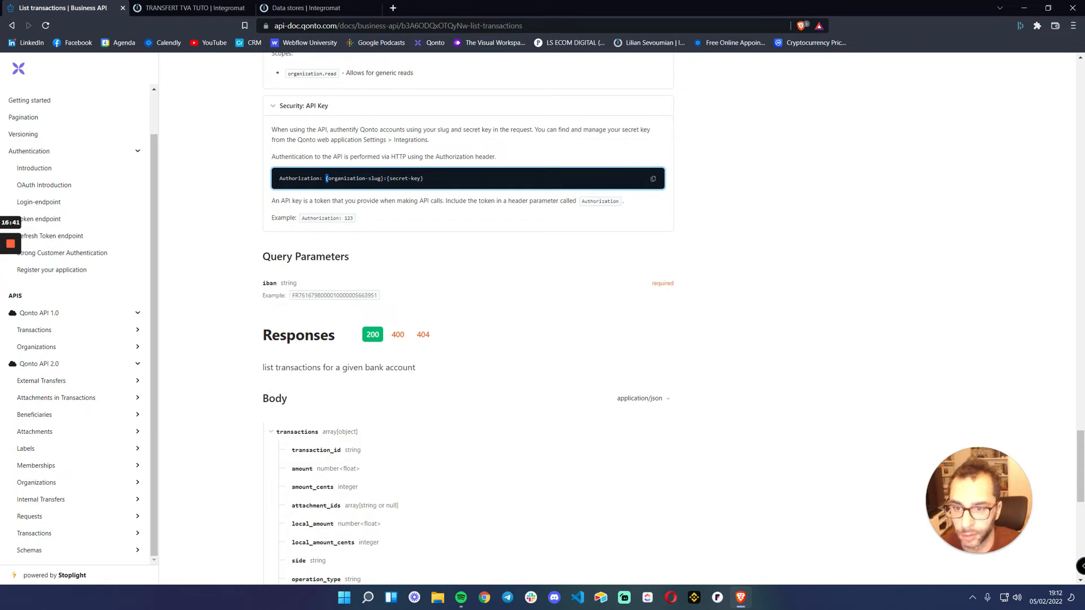
pyautogui.click(264, 10)
pyautogui.click(246, 10)
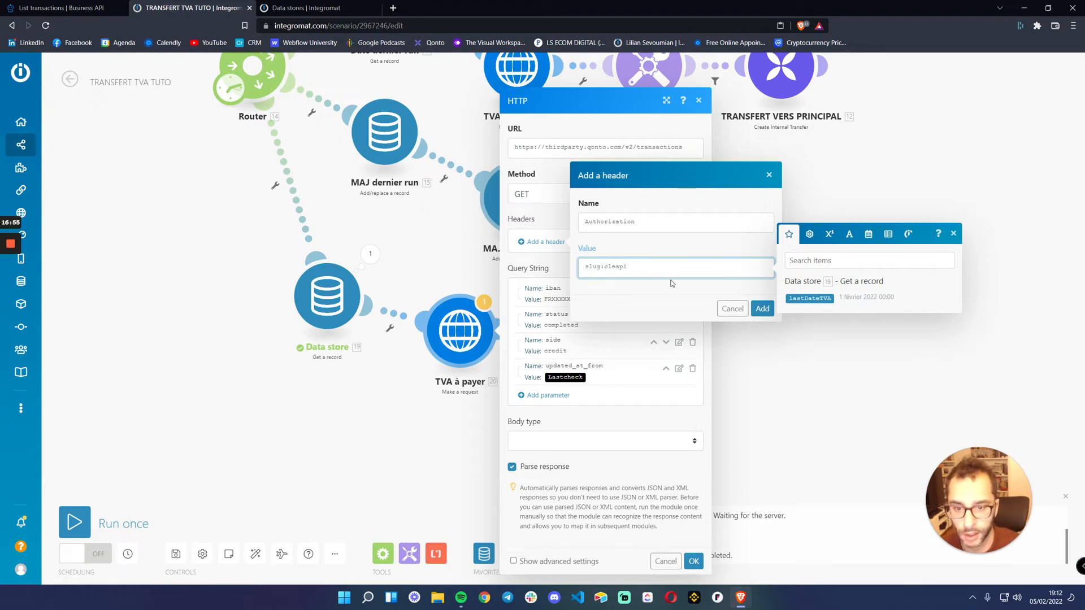
pyautogui.click(732, 309)
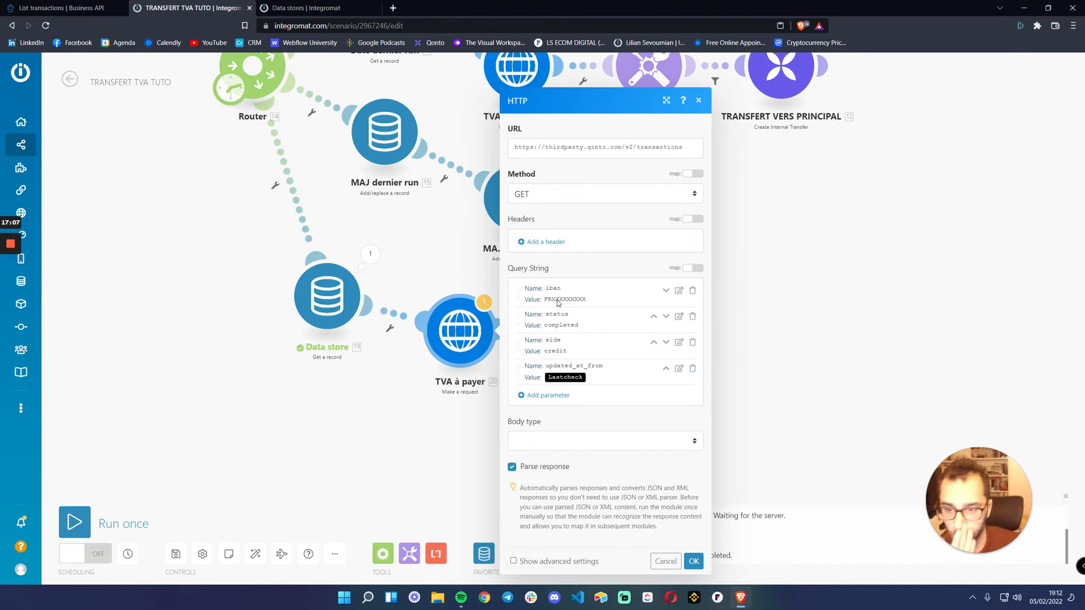
# Look through the List transactions documentation for its query parameters, response body fields and available filters
pyautogui.hotkey('ctrl', 'shift', 'Tab')
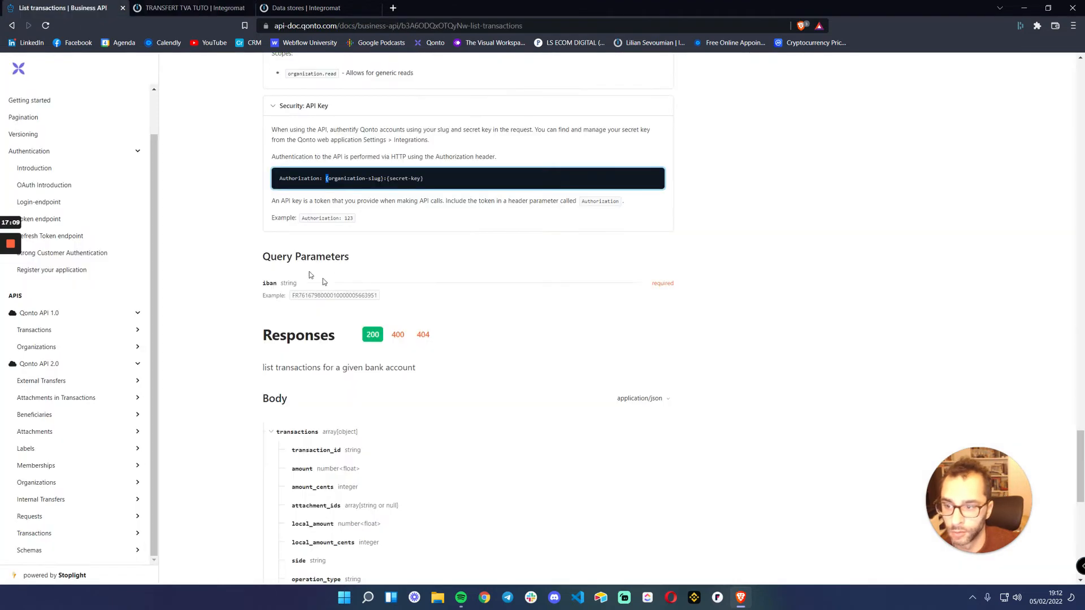
pyautogui.scroll(-3, 51, 430)
pyautogui.click(49, 533)
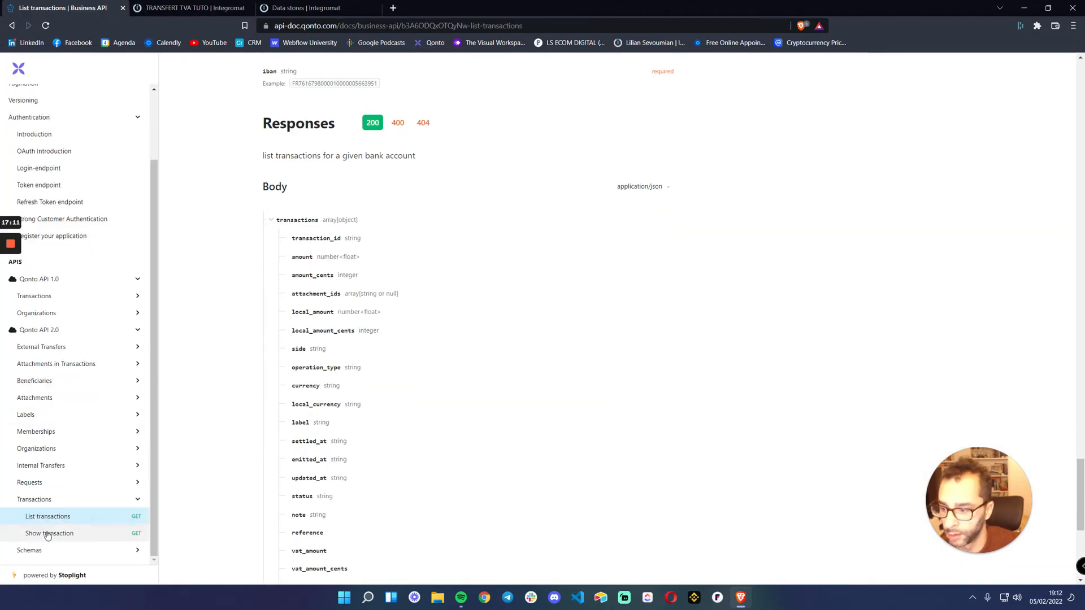
pyautogui.scroll(-3, 384, 266)
pyautogui.scroll(10, 388, 269)
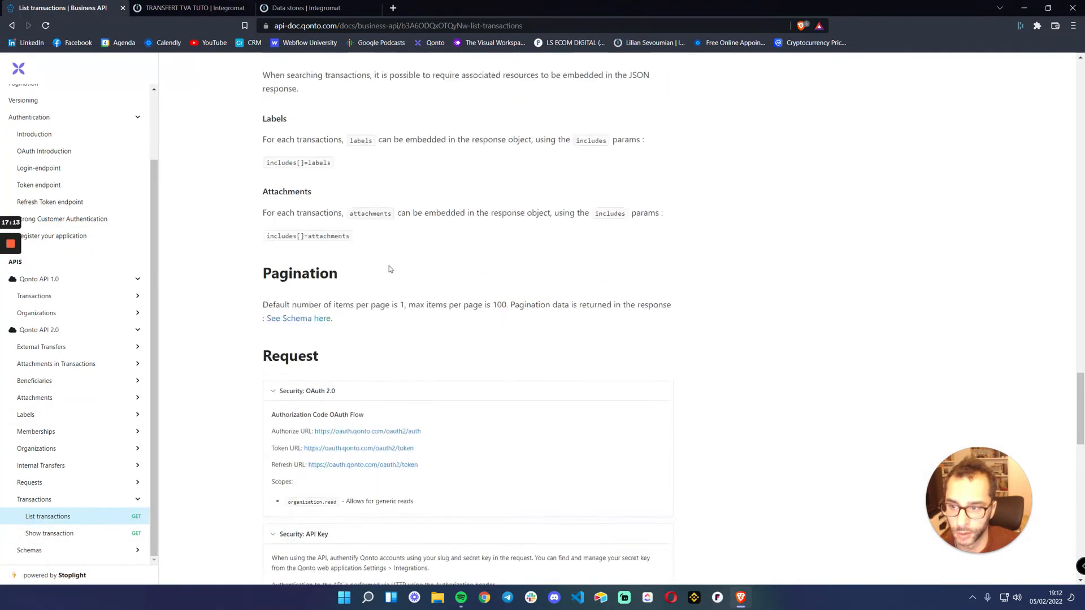
pyautogui.scroll(15, 389, 268)
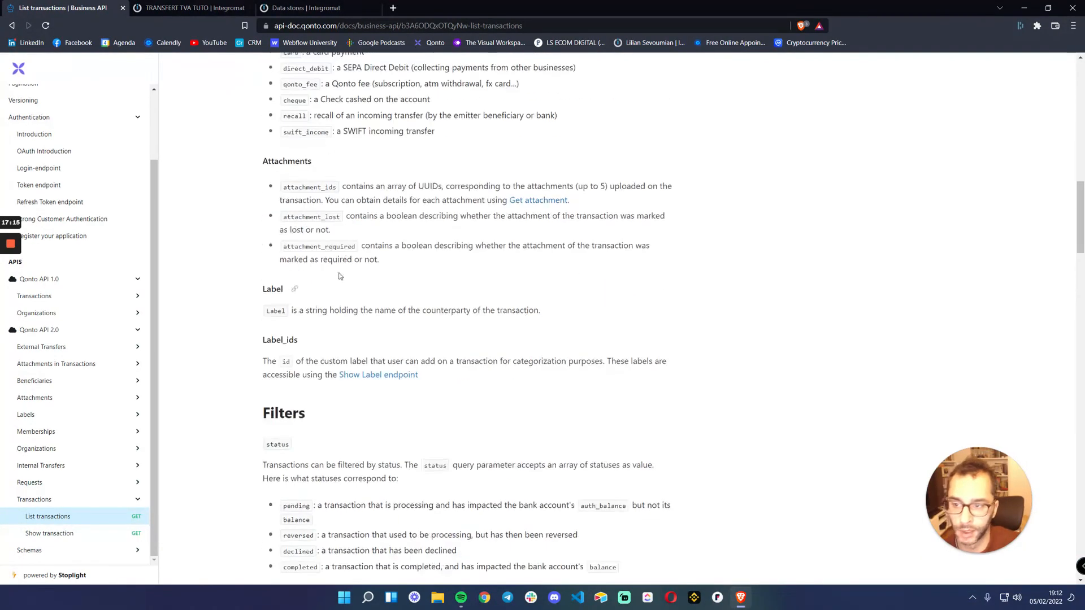
# Map the updated_at_from query parameter of the fourth route's TVA à payer request to the data store's lastDateTVA and save the module
pyautogui.click(223, 8)
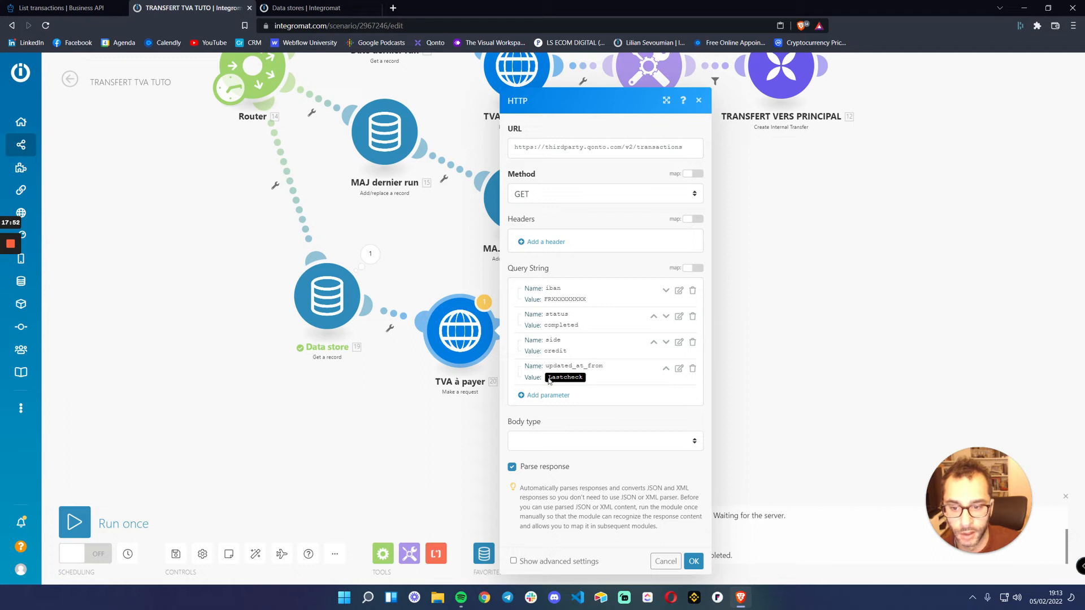
pyautogui.click(679, 369)
pyautogui.click(803, 399)
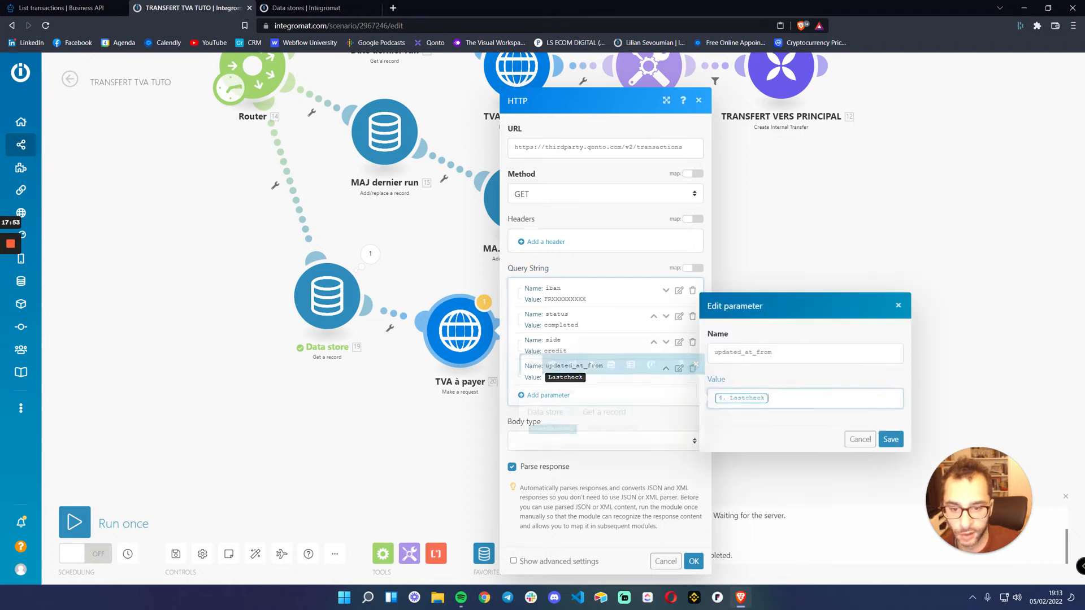
pyautogui.press('BackSpace')
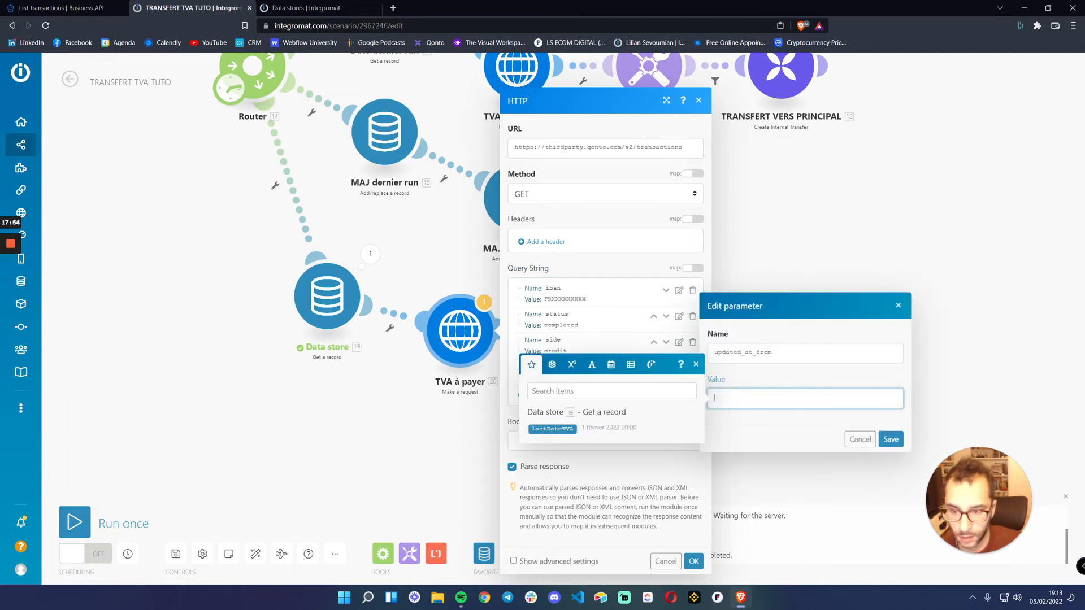
pyautogui.click(555, 429)
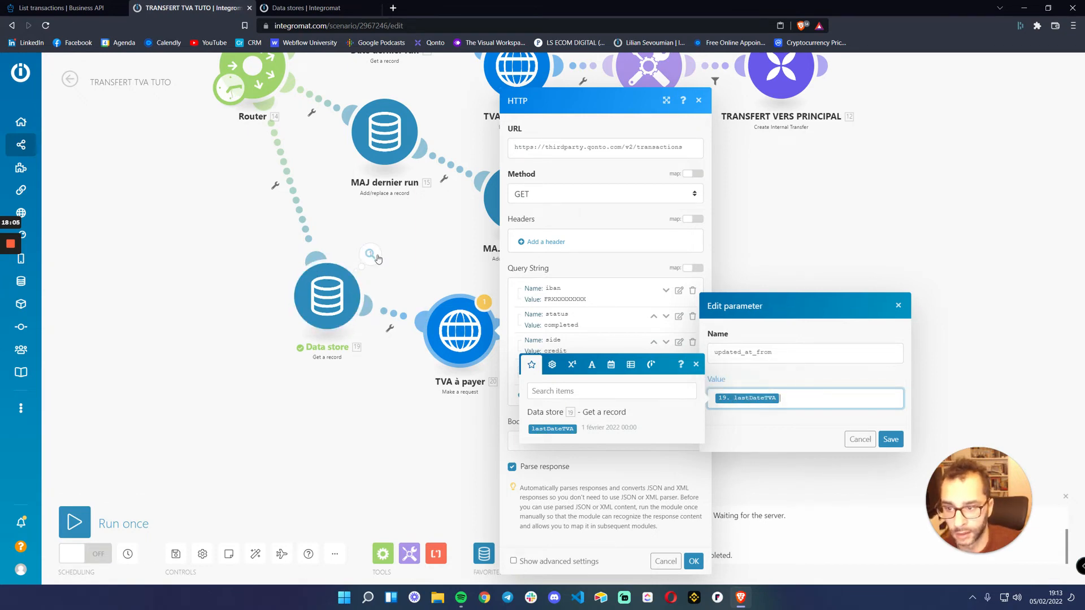
pyautogui.click(890, 439)
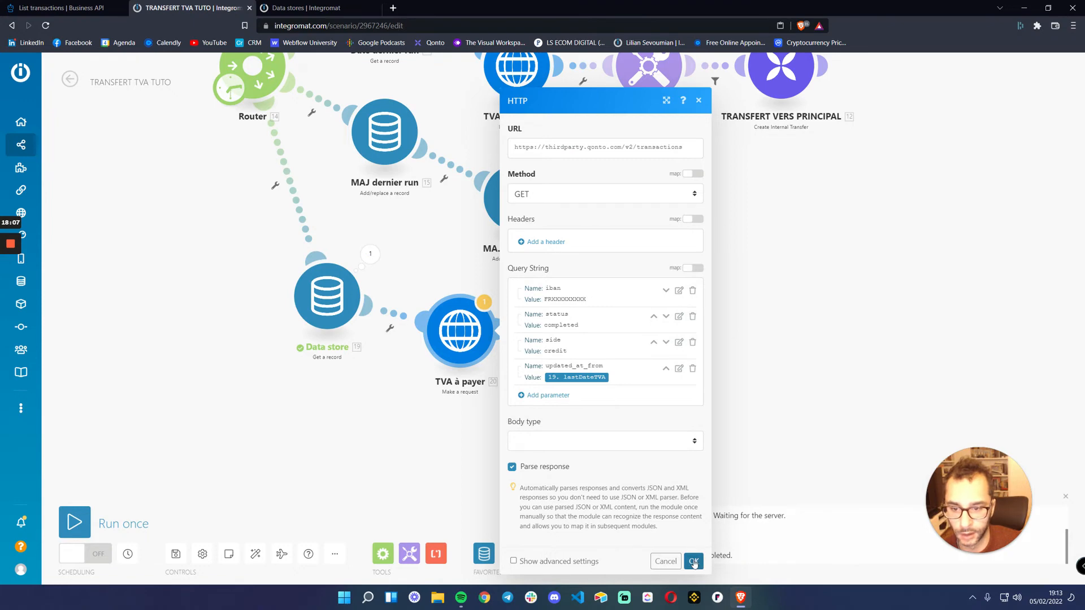
pyautogui.click(693, 562)
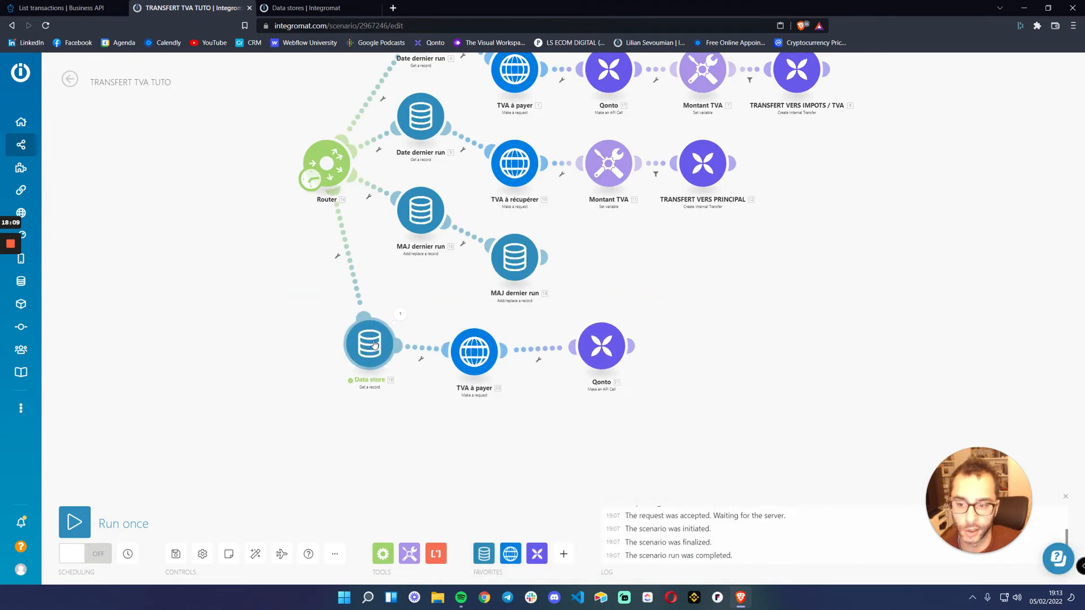
# Check the query string settings of the fourth route's TVA à payer request and close it without changes
pyautogui.click(473, 351)
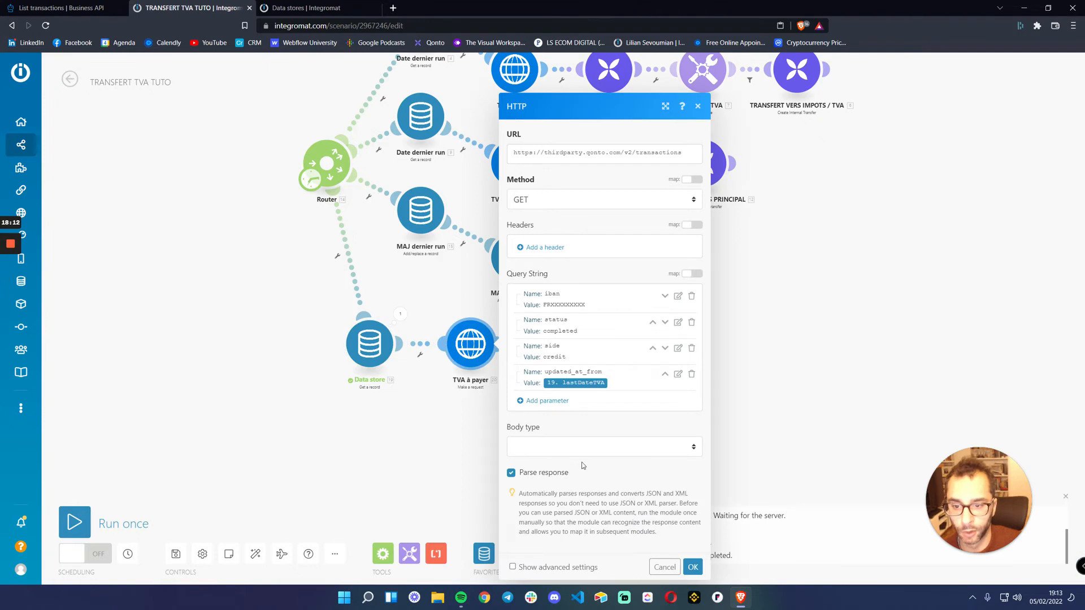
pyautogui.click(670, 570)
pyautogui.moveTo(737, 331); pyautogui.dragTo(664, 364)
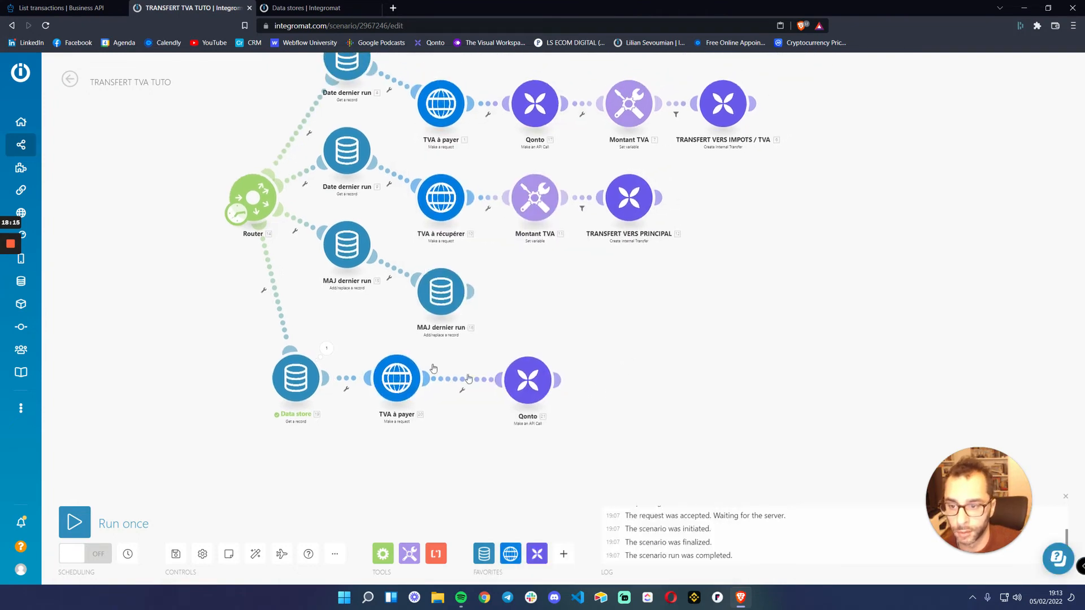
pyautogui.click(396, 377)
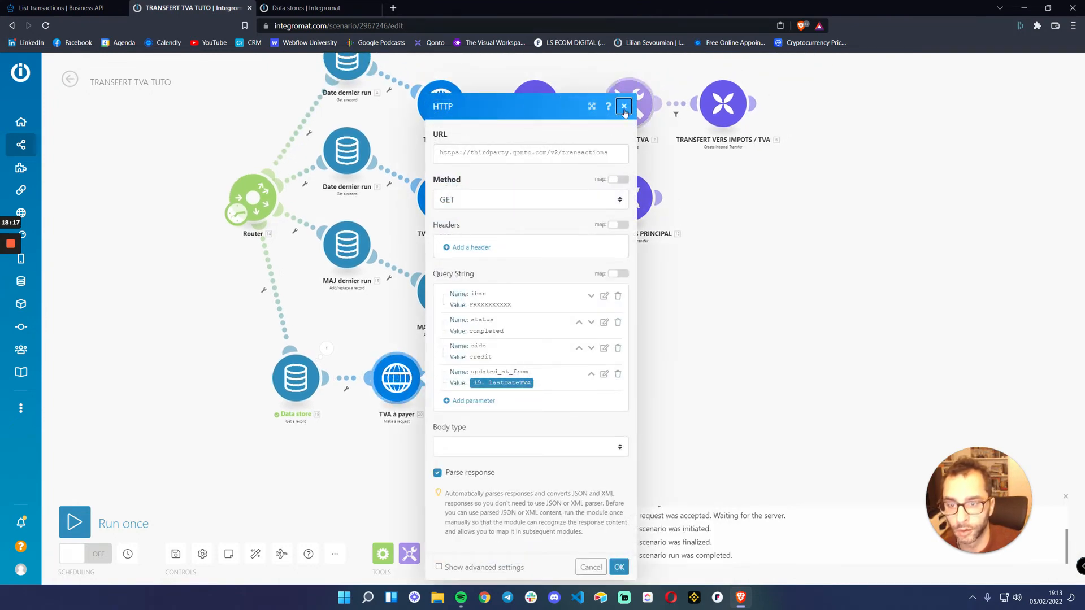
pyautogui.press('Escape')
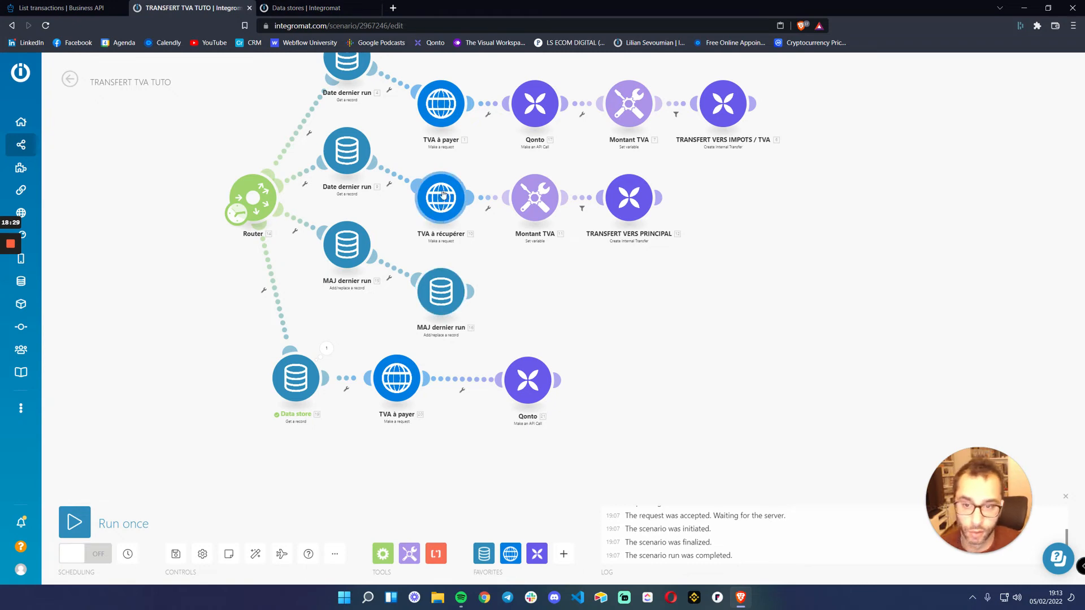
# Delete the Qonto API call module from the first route and move its TVA à payer module closer to Montant TVA
pyautogui.moveTo(546, 310); pyautogui.dragTo(561, 438)
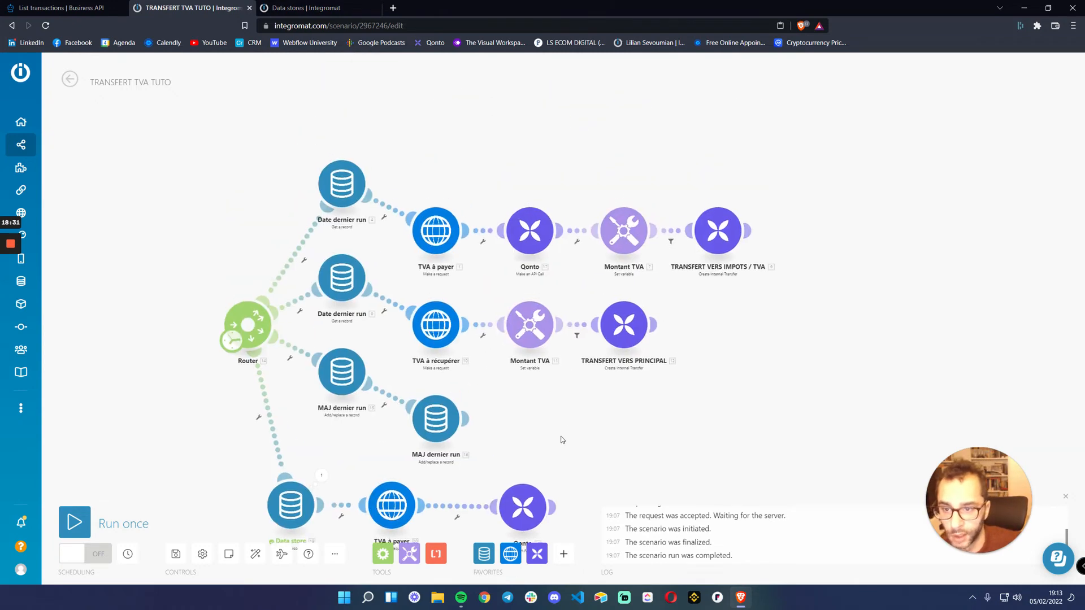
pyautogui.rightClick(530, 242)
pyautogui.click(568, 365)
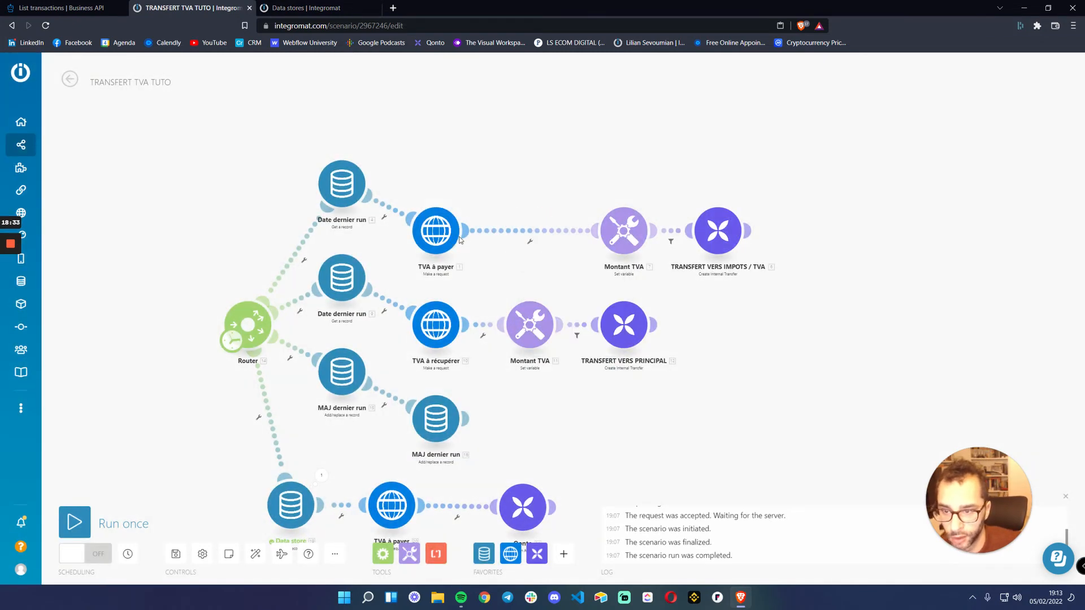
pyautogui.moveTo(436, 231); pyautogui.dragTo(505, 224)
pyautogui.moveTo(471, 301); pyautogui.dragTo(417, 299)
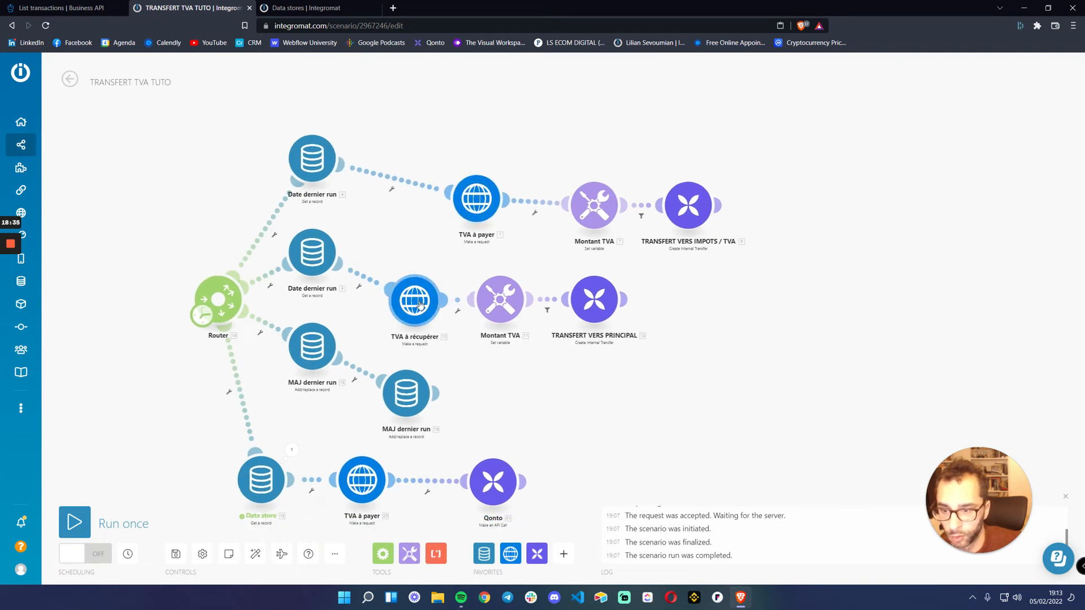
# Compare the TVA TOTAL formula in the second route's Montant TVA module with the transactions array in Qonto's List transactions response example
pyautogui.click(500, 300)
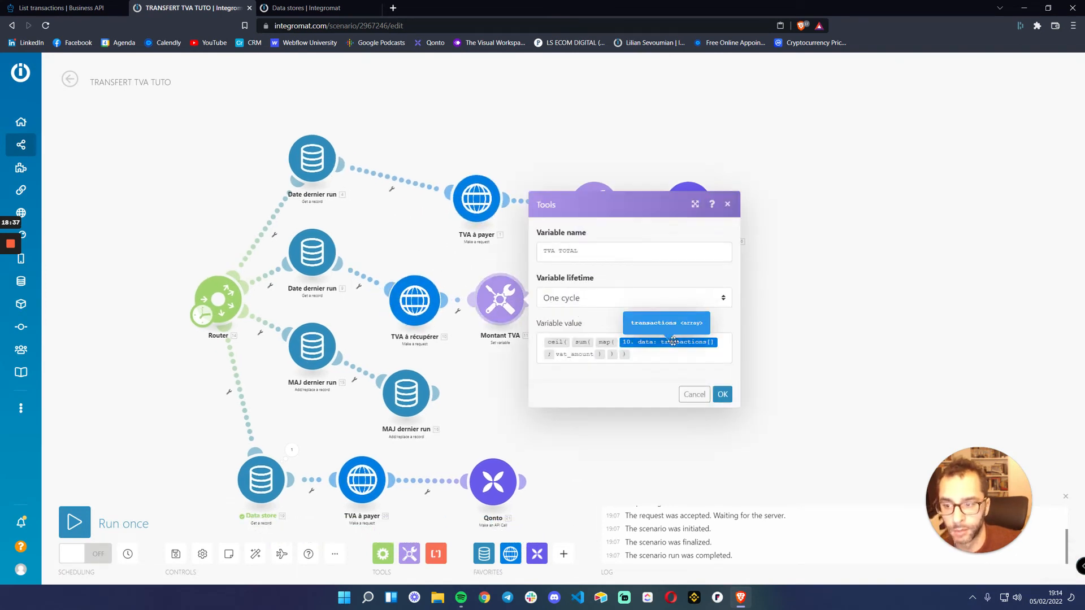
pyautogui.click(636, 343)
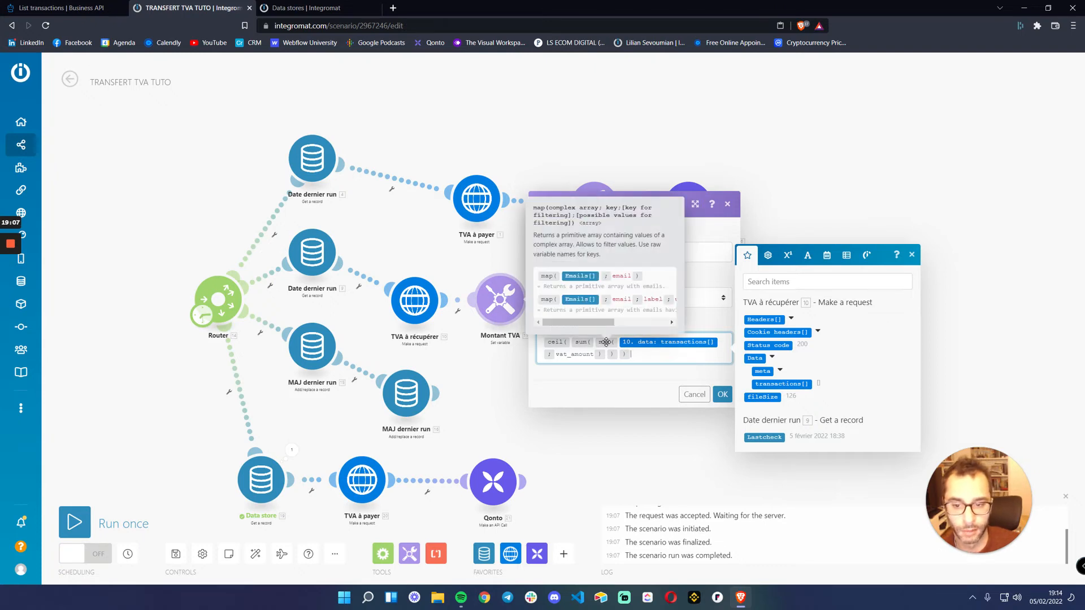
pyautogui.click(317, 8)
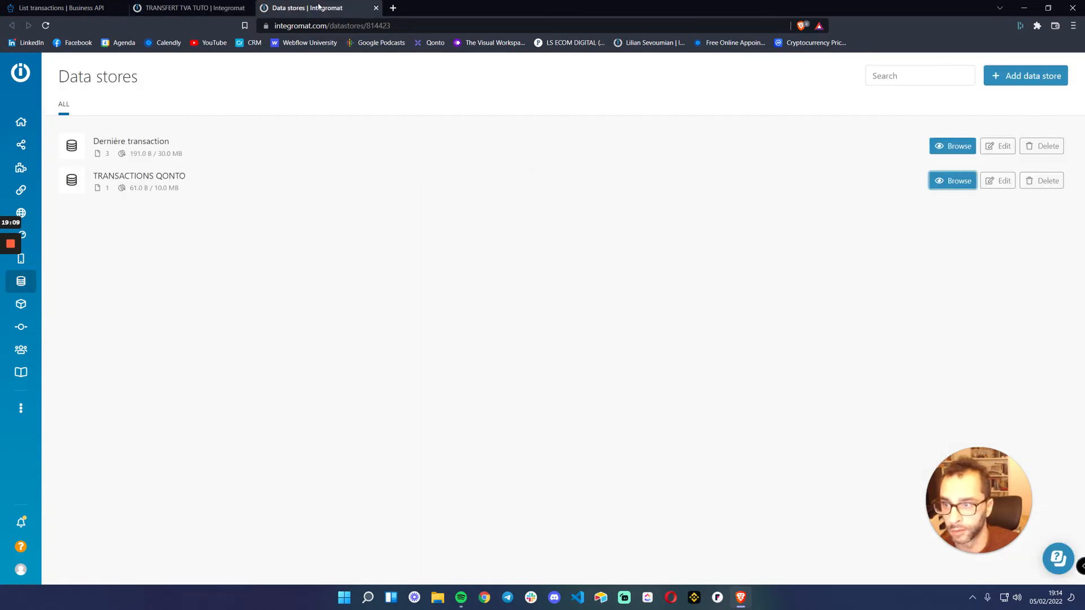
pyautogui.click(57, 7)
pyautogui.scroll(10, 745, 281)
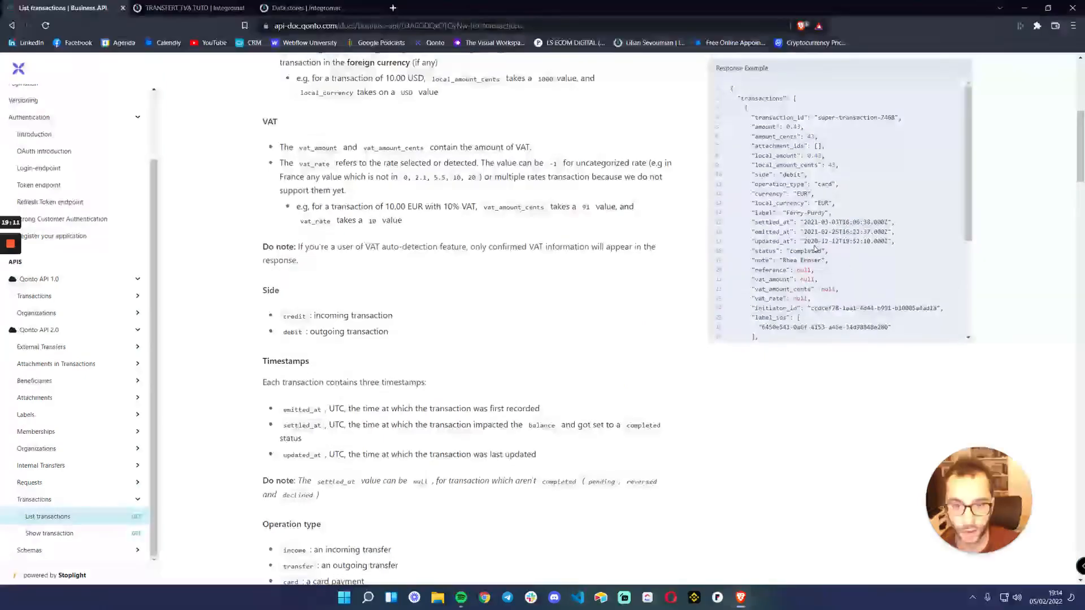
pyautogui.scroll(2, 624, 231)
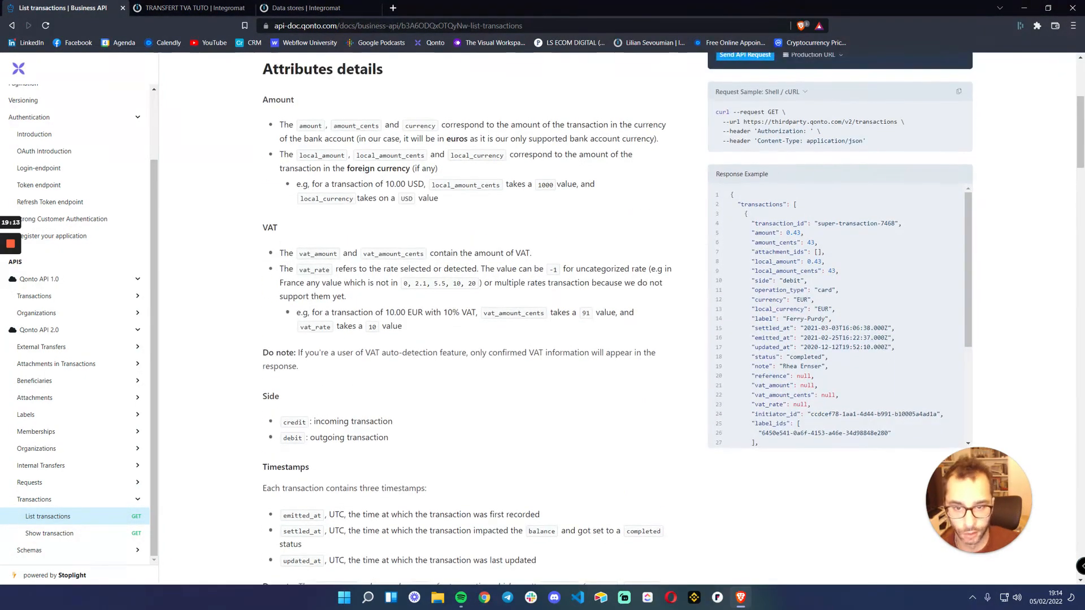
pyautogui.scroll(1, 674, 319)
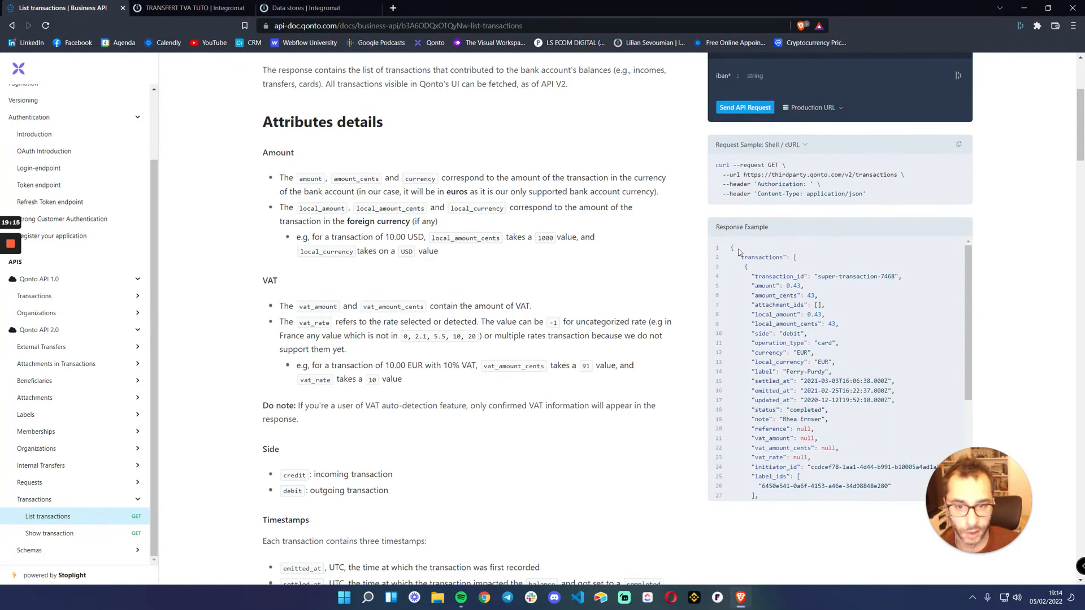
pyautogui.moveTo(737, 257); pyautogui.dragTo(790, 257)
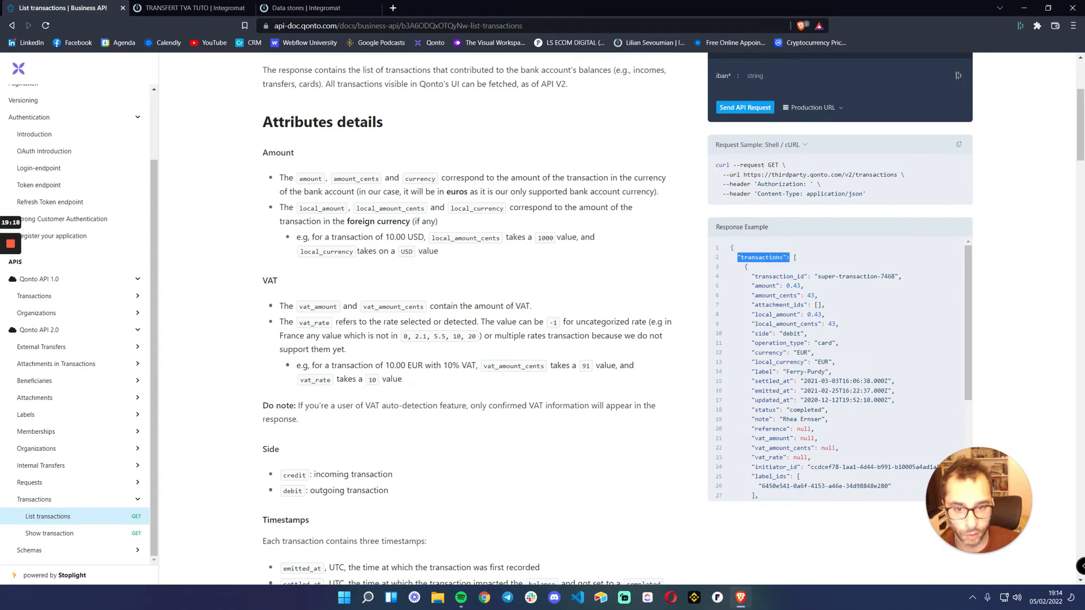
pyautogui.click(794, 257)
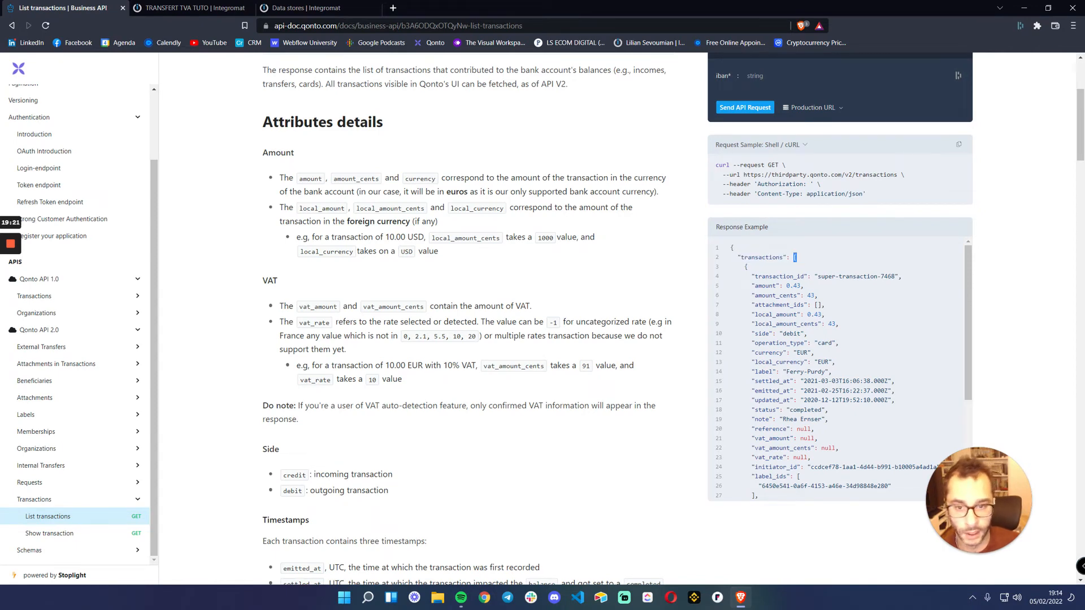
# Examine where the transactions array opens and how far one transaction object extends in the List transactions response example
pyautogui.moveTo(738, 257); pyautogui.dragTo(796, 257)
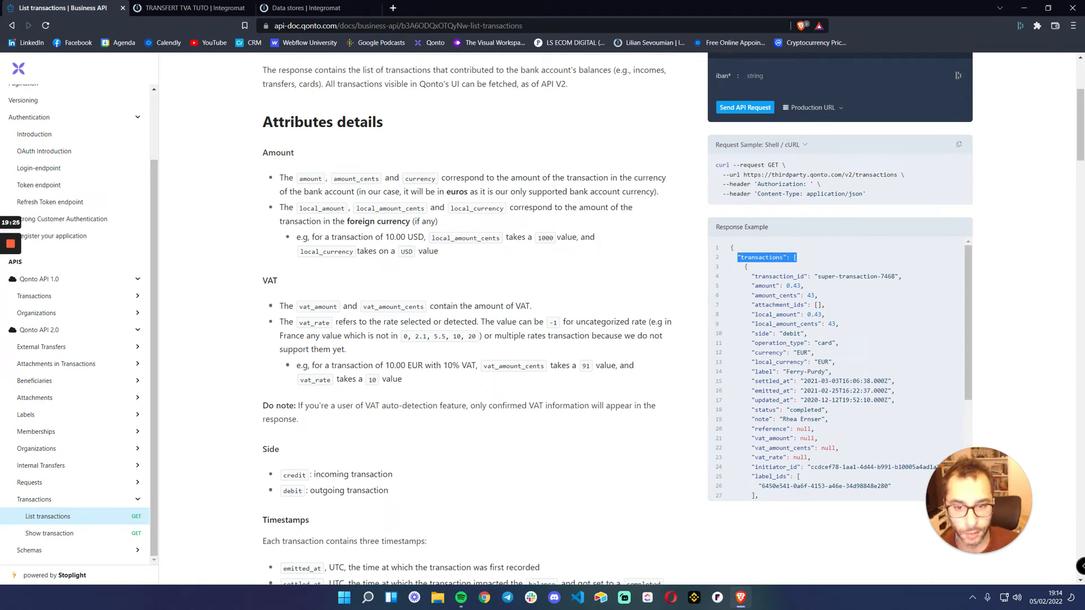
pyautogui.click(751, 277)
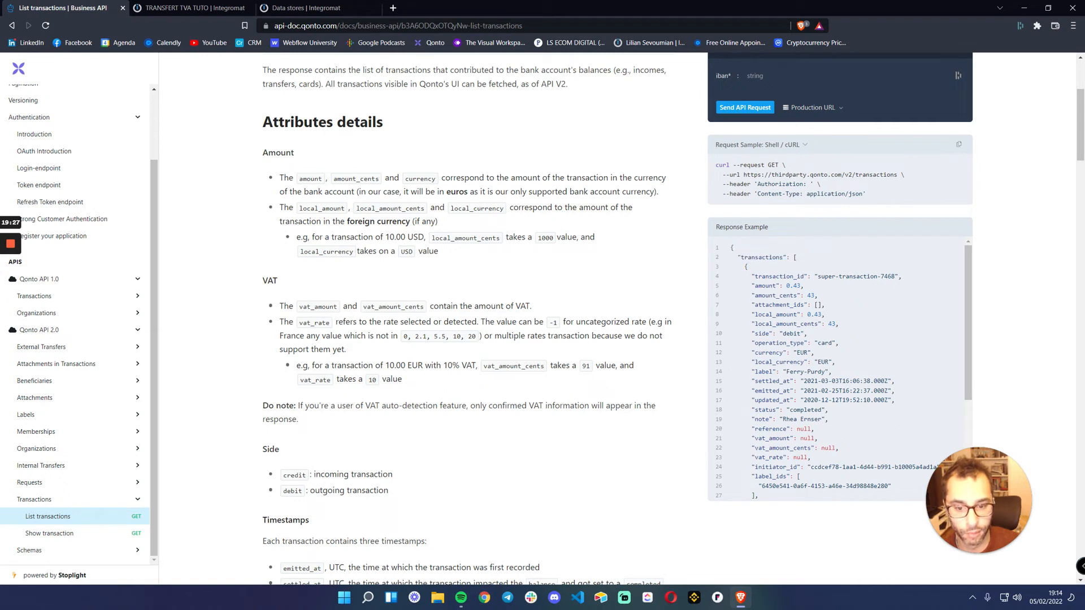
pyautogui.moveTo(744, 276); pyautogui.dragTo(745, 267)
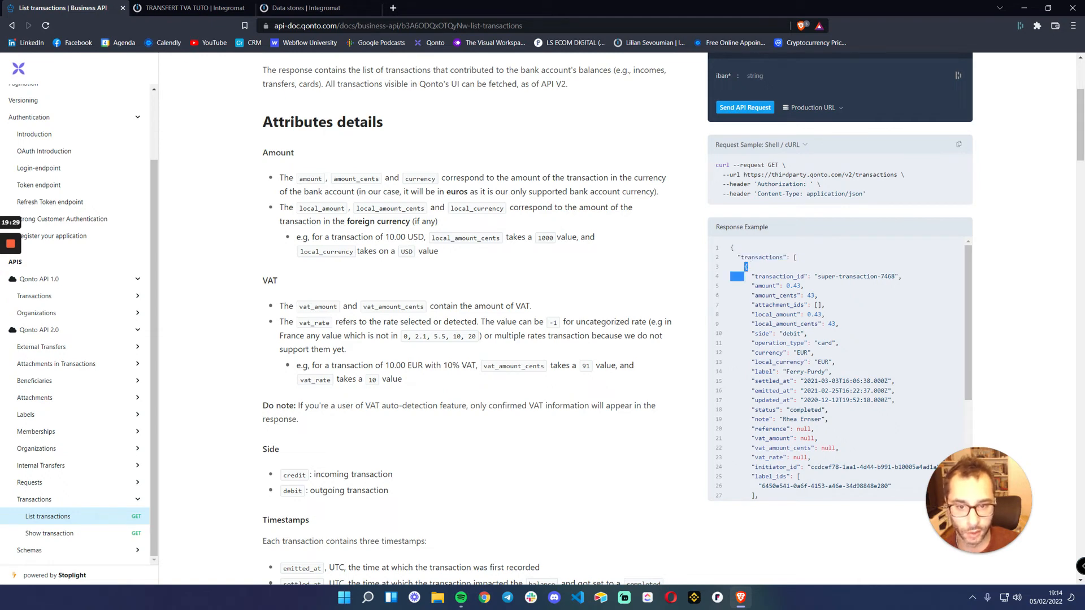
pyautogui.click(746, 268)
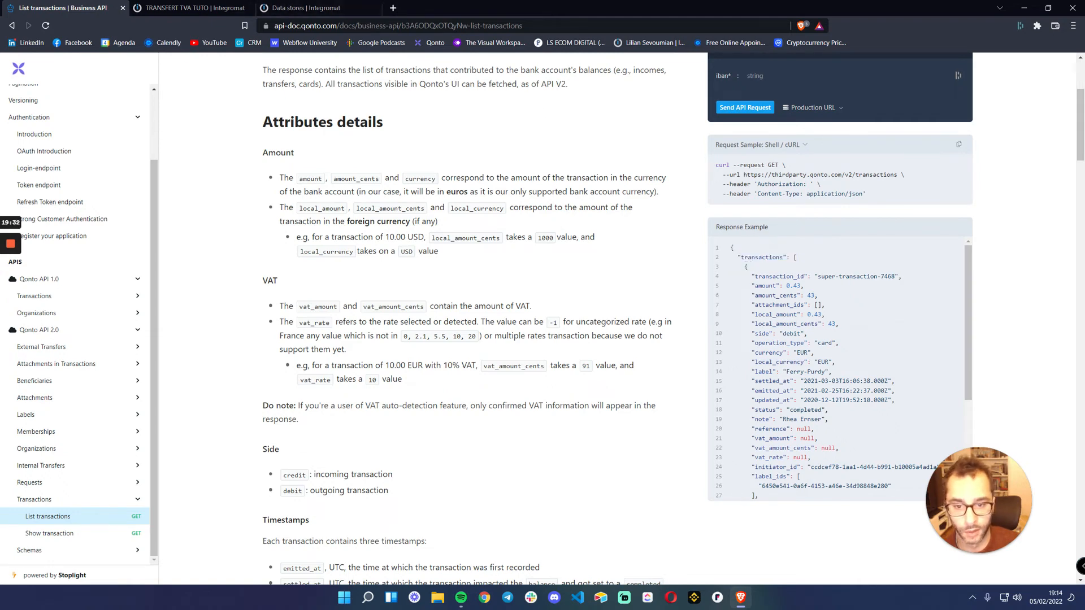
pyautogui.moveTo(746, 268); pyautogui.dragTo(894, 485)
pyautogui.scroll(-2, 893, 485)
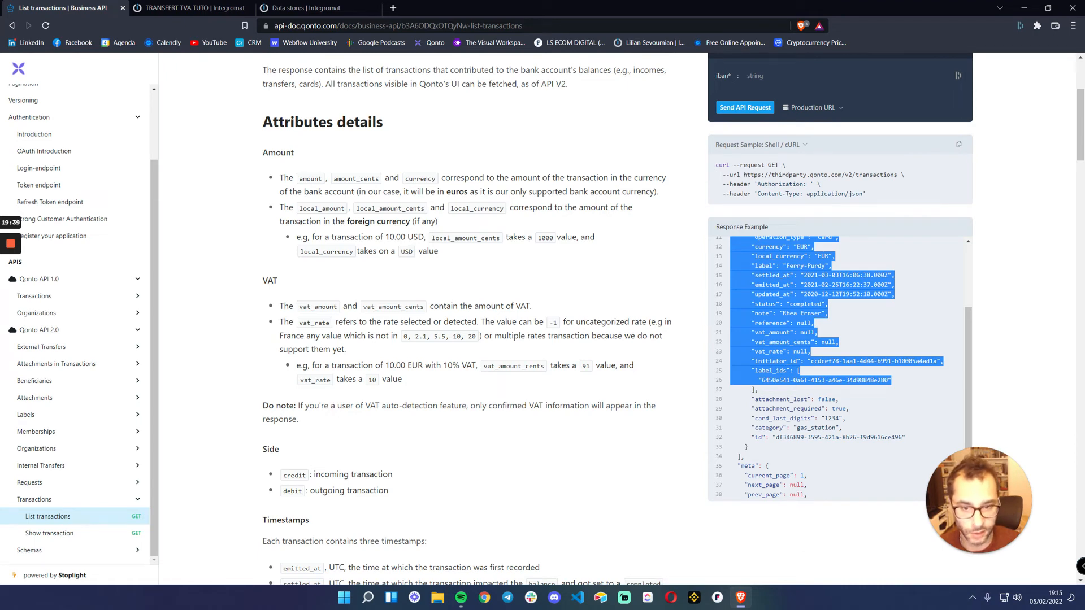
pyautogui.scroll(2, 836, 368)
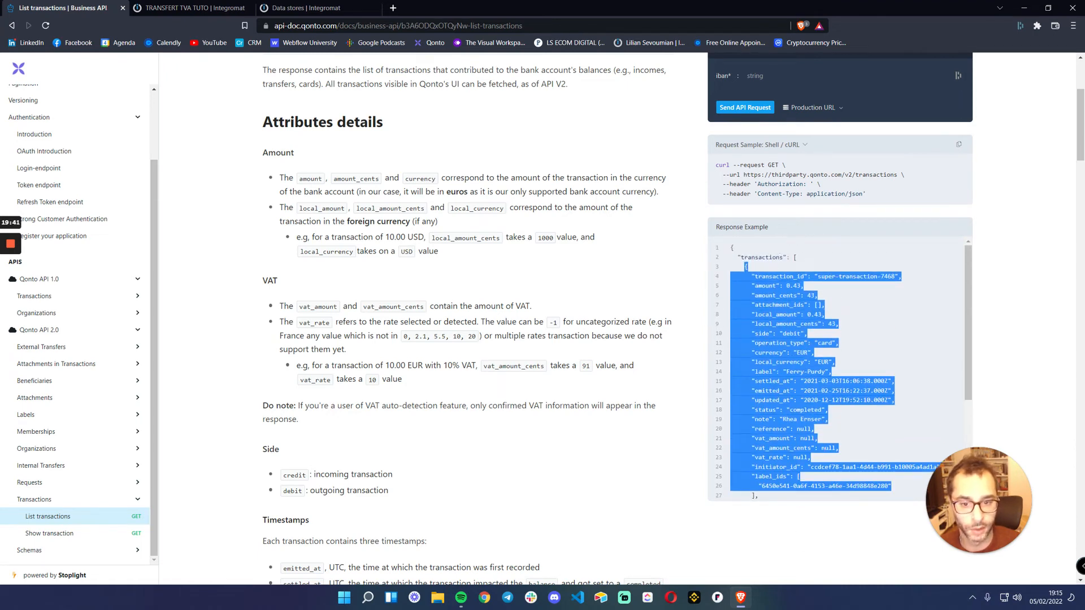
pyautogui.click(837, 354)
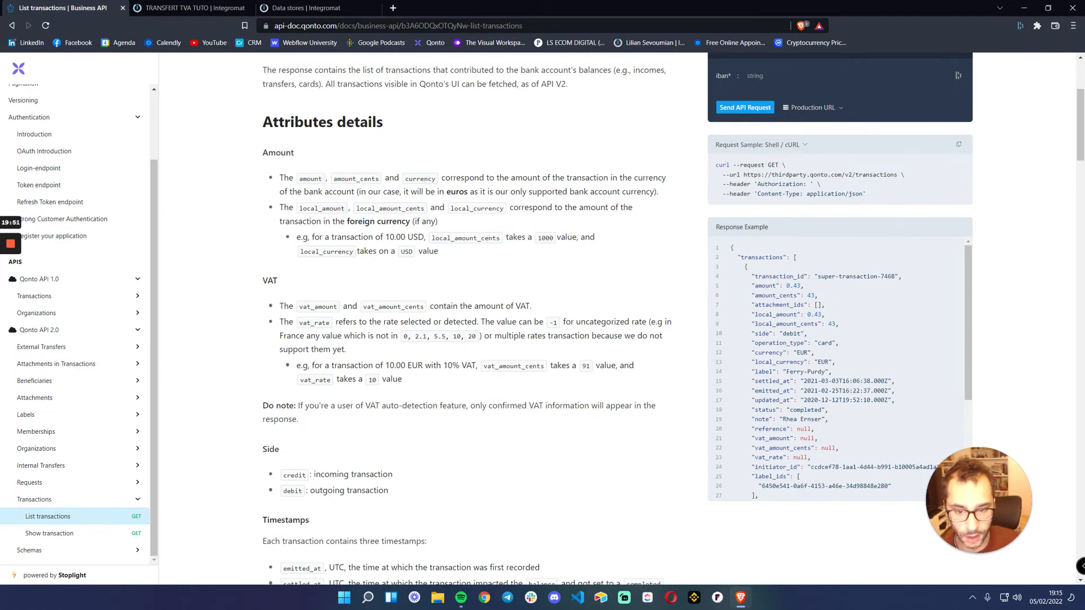
# Locate the vat_amount attribute within the transaction object of the response example
pyautogui.moveTo(762, 439); pyautogui.dragTo(790, 439)
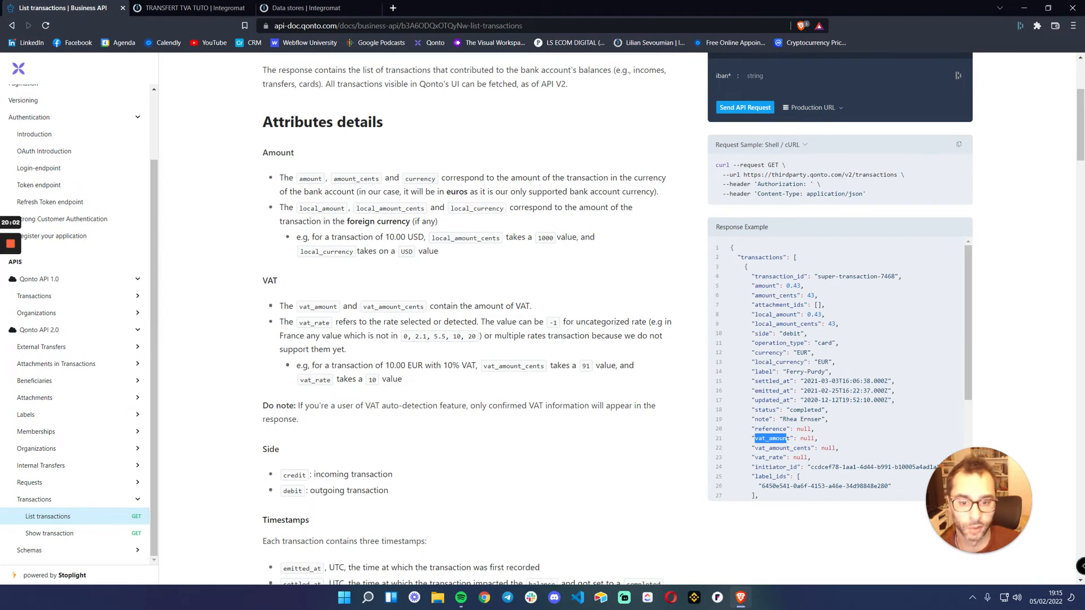
pyautogui.moveTo(761, 285); pyautogui.dragTo(827, 460)
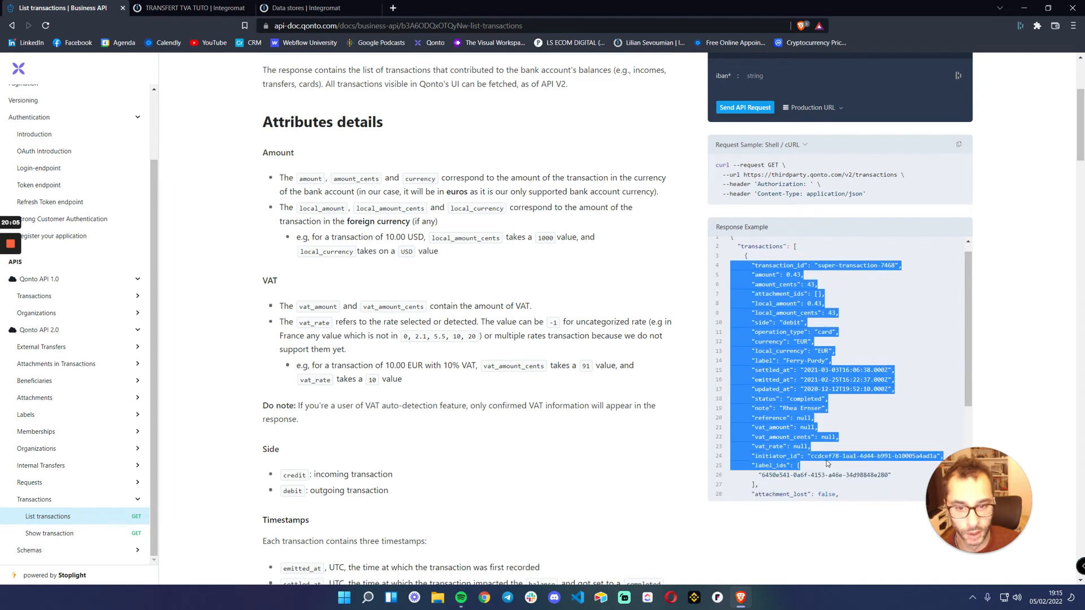
pyautogui.click(817, 423)
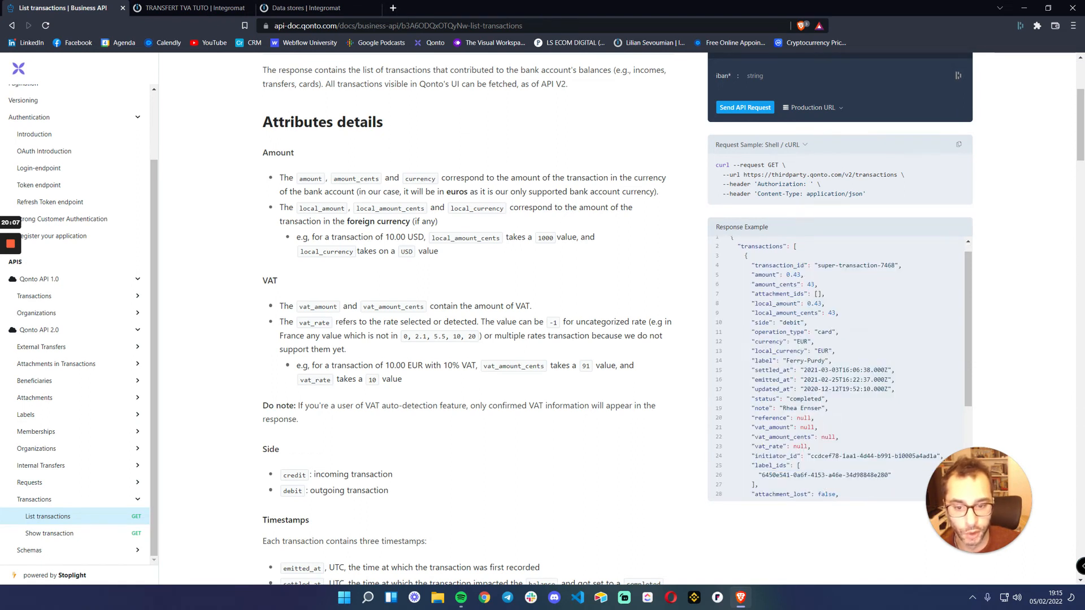
pyautogui.moveTo(755, 428); pyautogui.dragTo(790, 427)
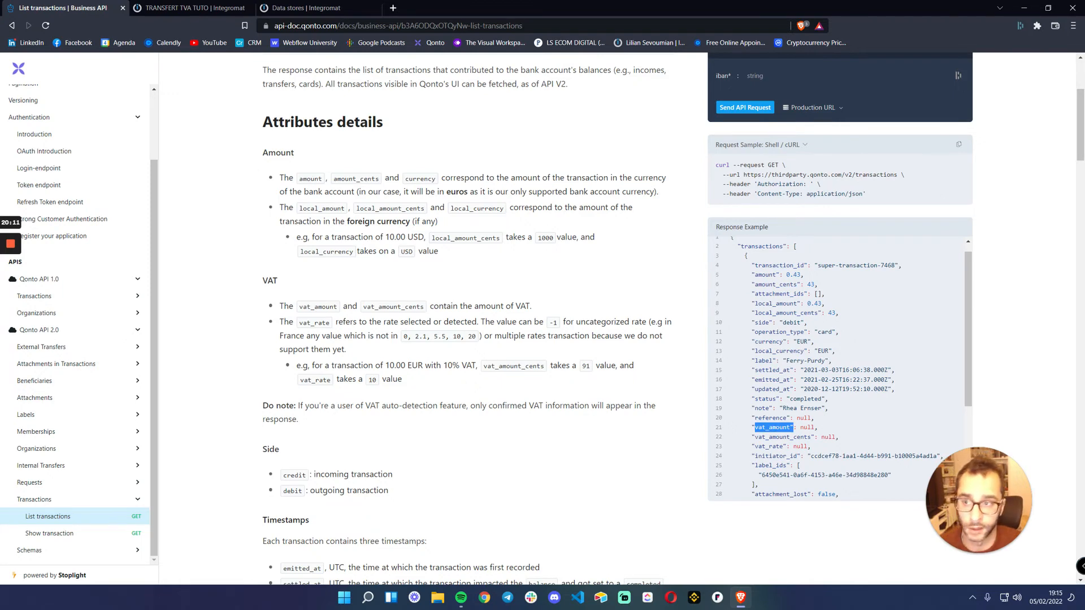
# Back in Integromat, review vat_amount in the second route's TVA TOTAL formula and the router's schedule settings, closing both without changes
pyautogui.click(195, 8)
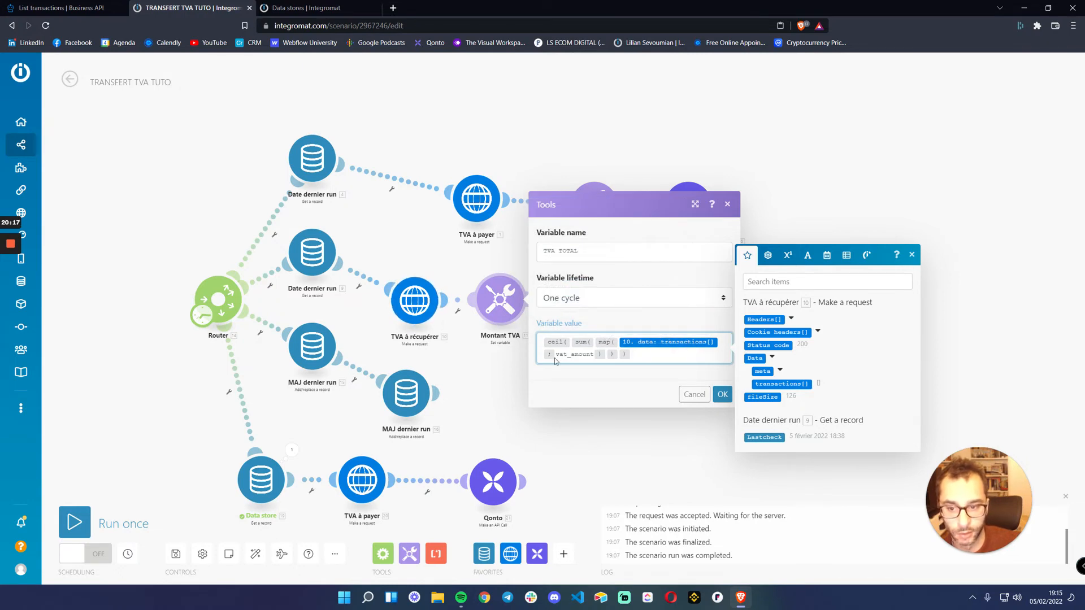
pyautogui.moveTo(554, 354); pyautogui.dragTo(590, 354)
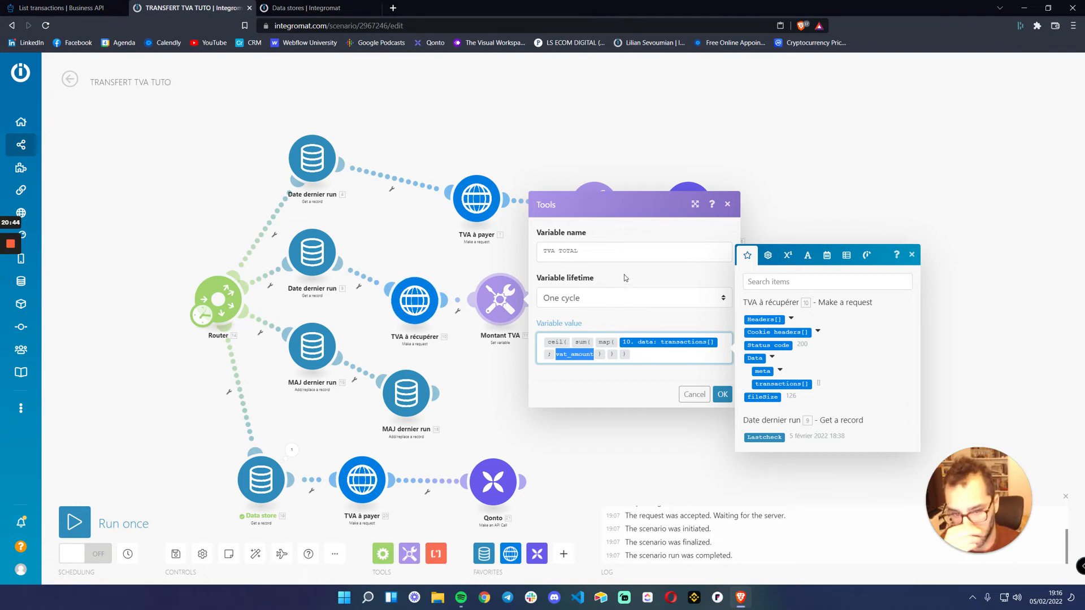
pyautogui.moveTo(557, 343)
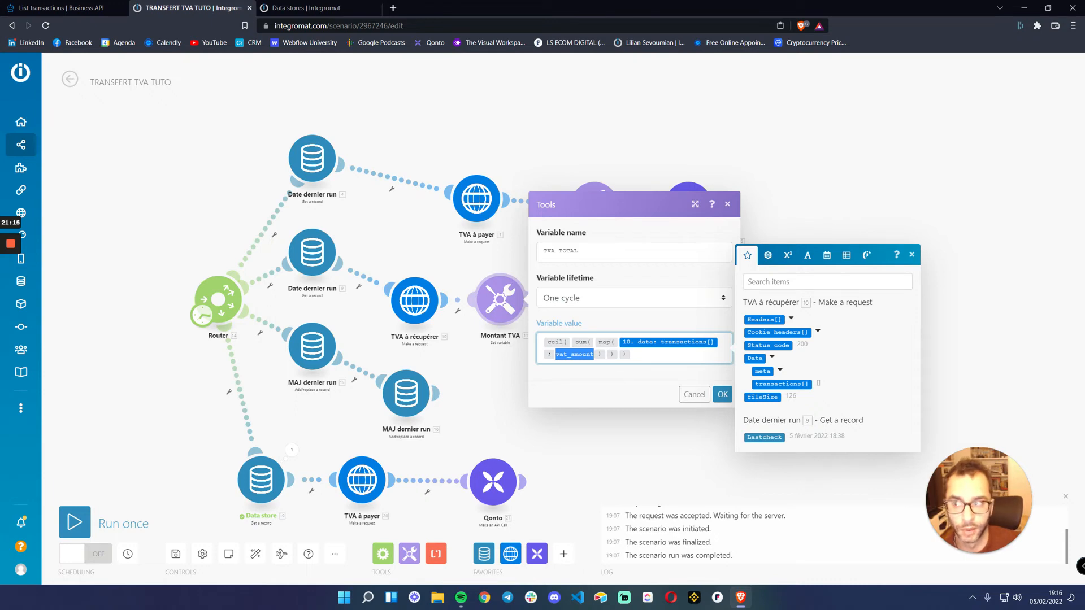
pyautogui.click(694, 394)
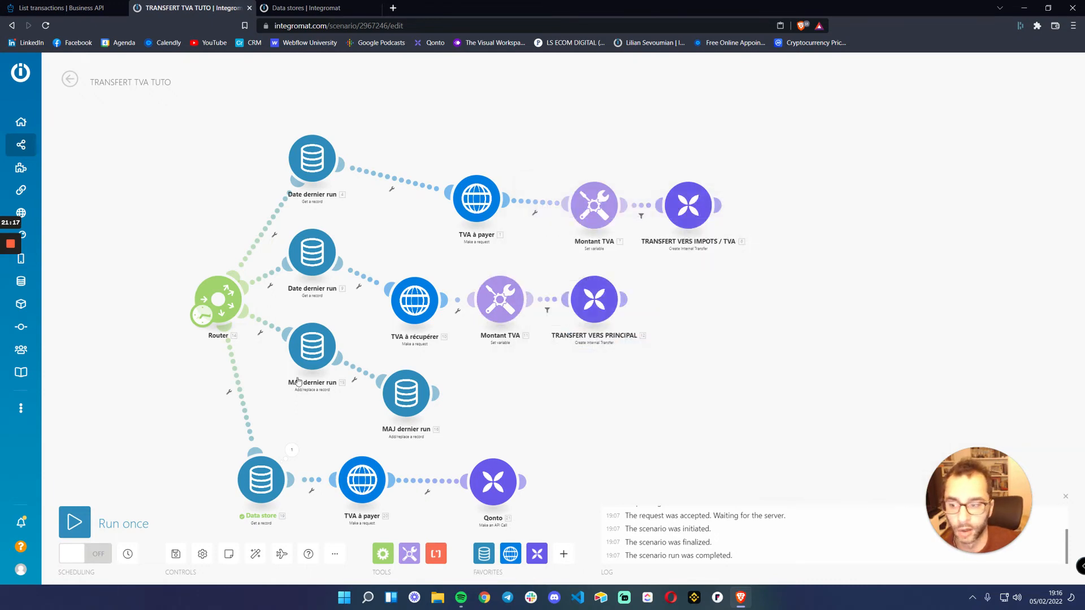
pyautogui.click(203, 321)
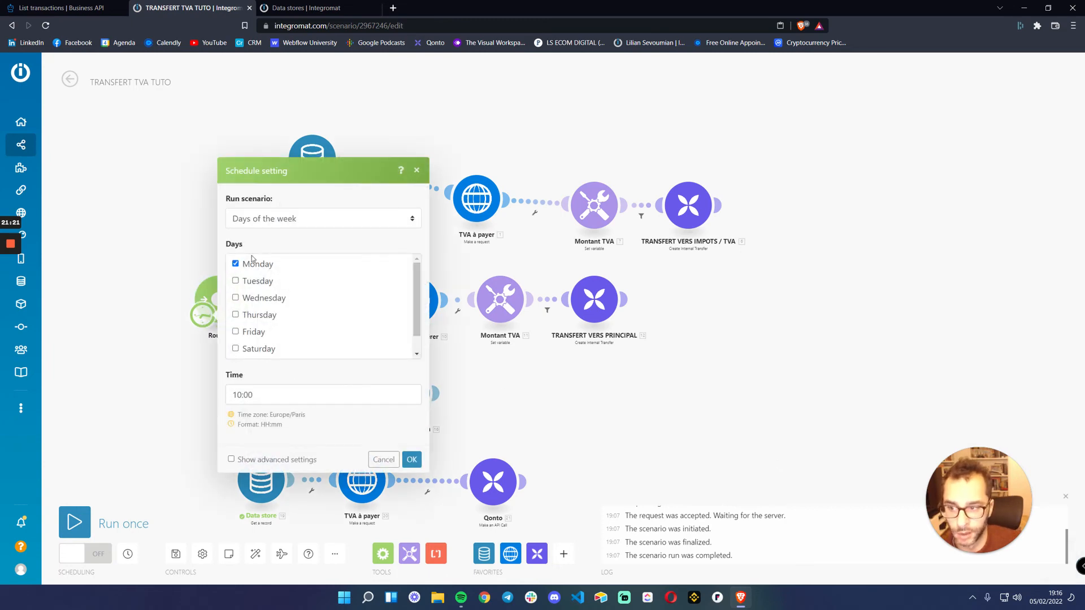
pyautogui.click(383, 460)
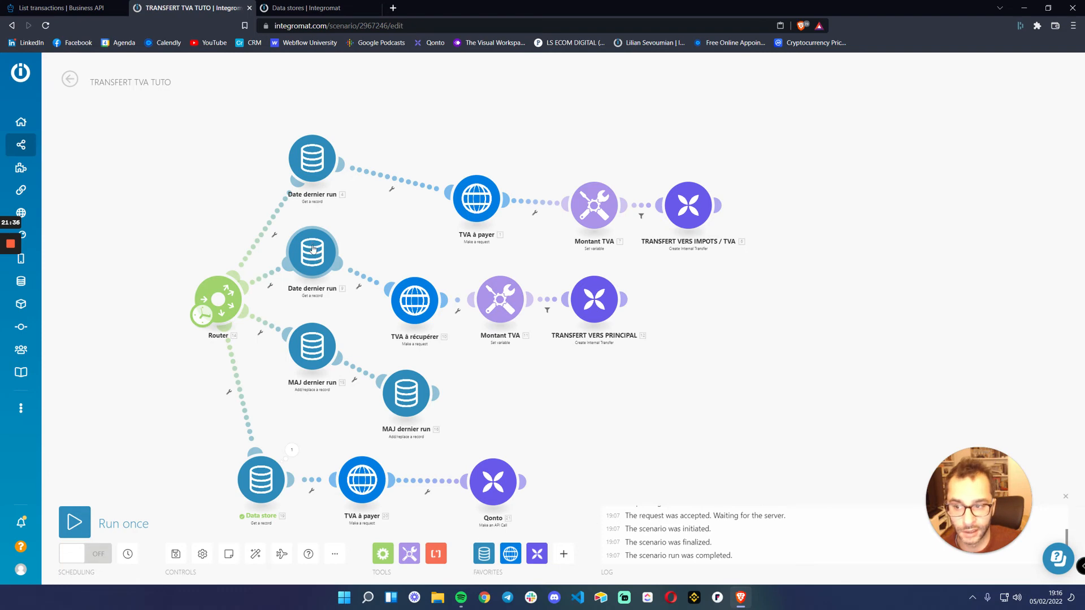
# Delete the fourth route's Data store, TVA à payer and Qonto modules and auto-align the remaining scenario
pyautogui.rightClick(260, 480)
pyautogui.click(294, 571)
pyautogui.rightClick(360, 480)
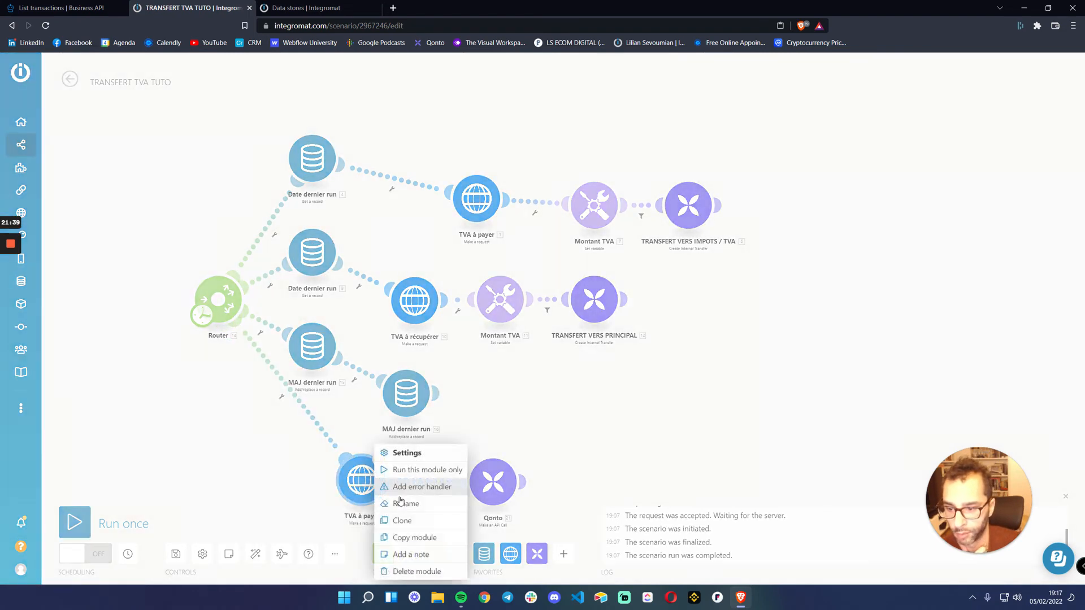
pyautogui.click(417, 572)
pyautogui.rightClick(485, 480)
pyautogui.click(527, 571)
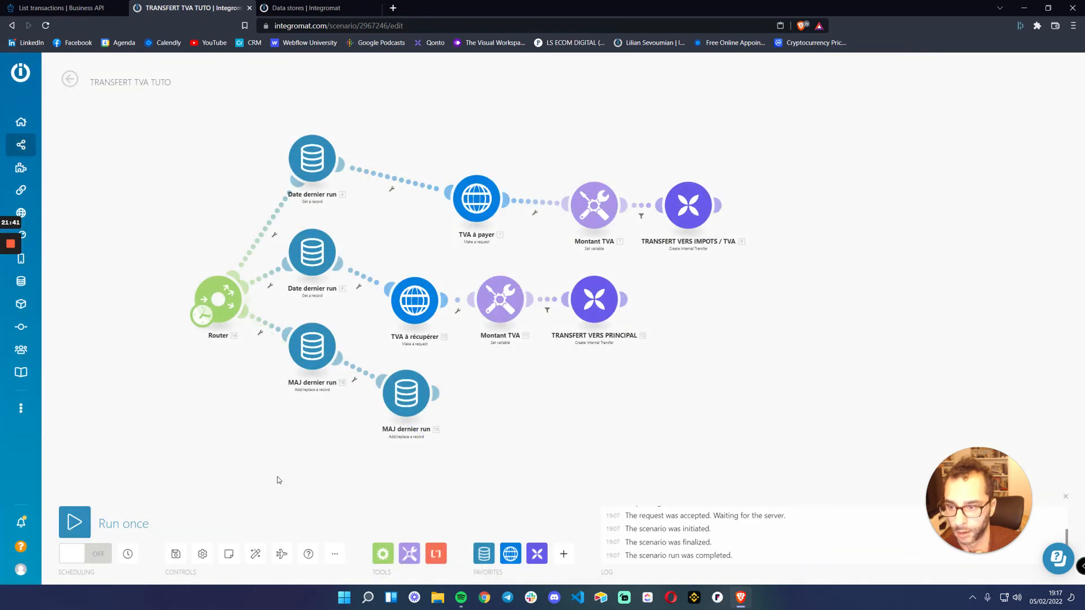
pyautogui.click(256, 554)
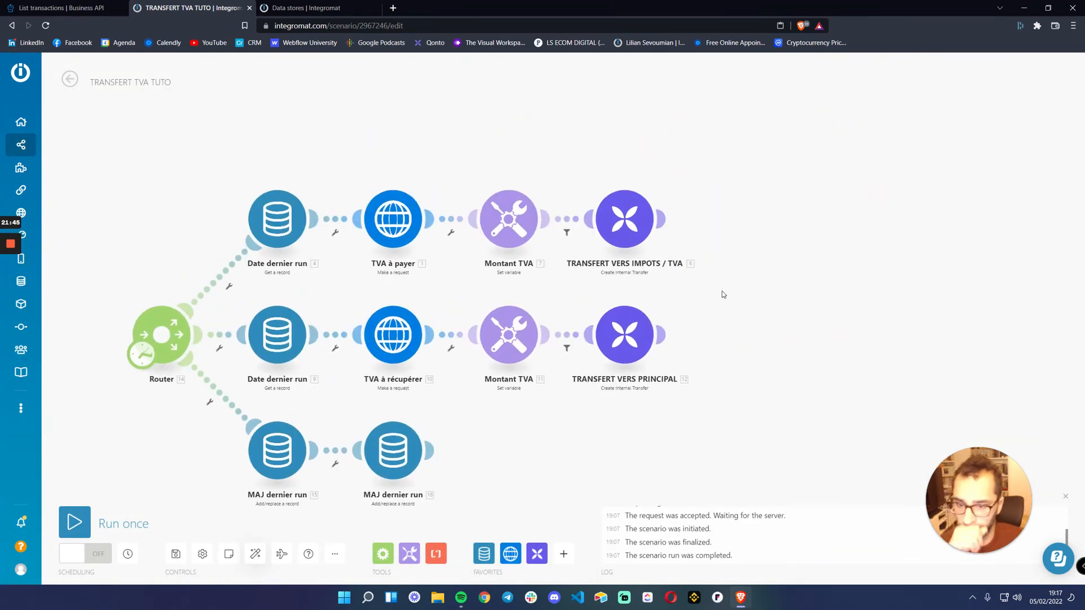
# Review the first route's TVA TOTAL variable and the TRANSFERT VERS IMPOTS / TVA settings, including the idempotency key's uuid variable, without saving changes
pyautogui.click(509, 218)
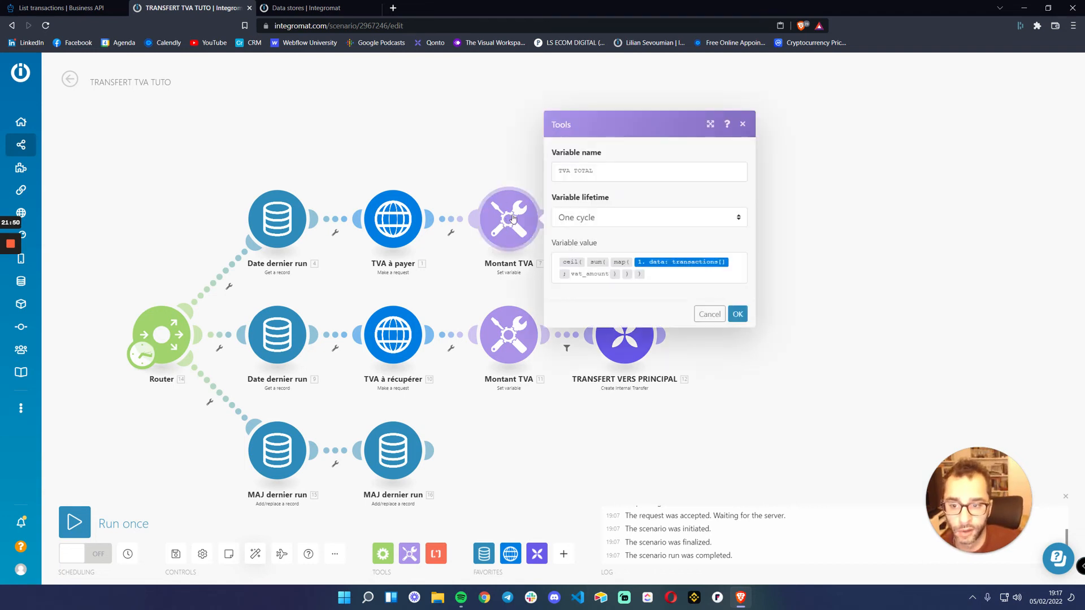
pyautogui.click(710, 314)
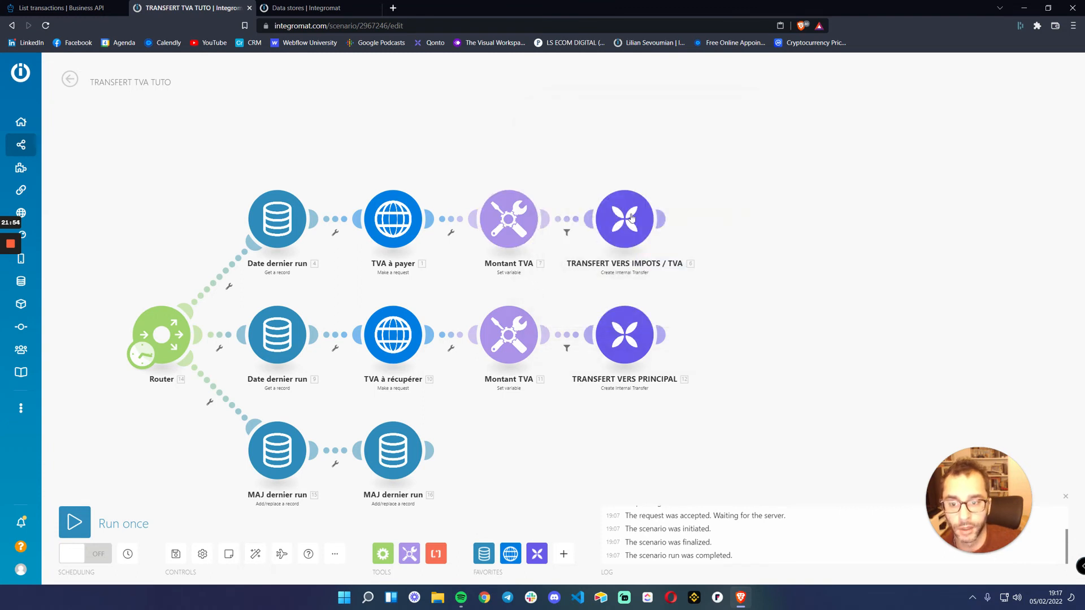
pyautogui.click(629, 229)
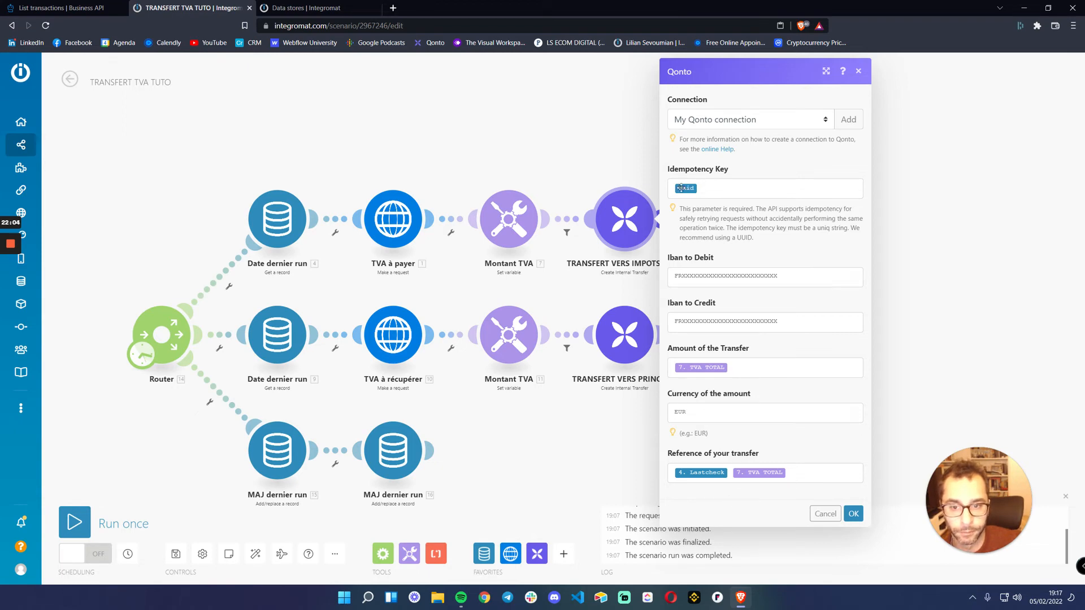
pyautogui.click(710, 187)
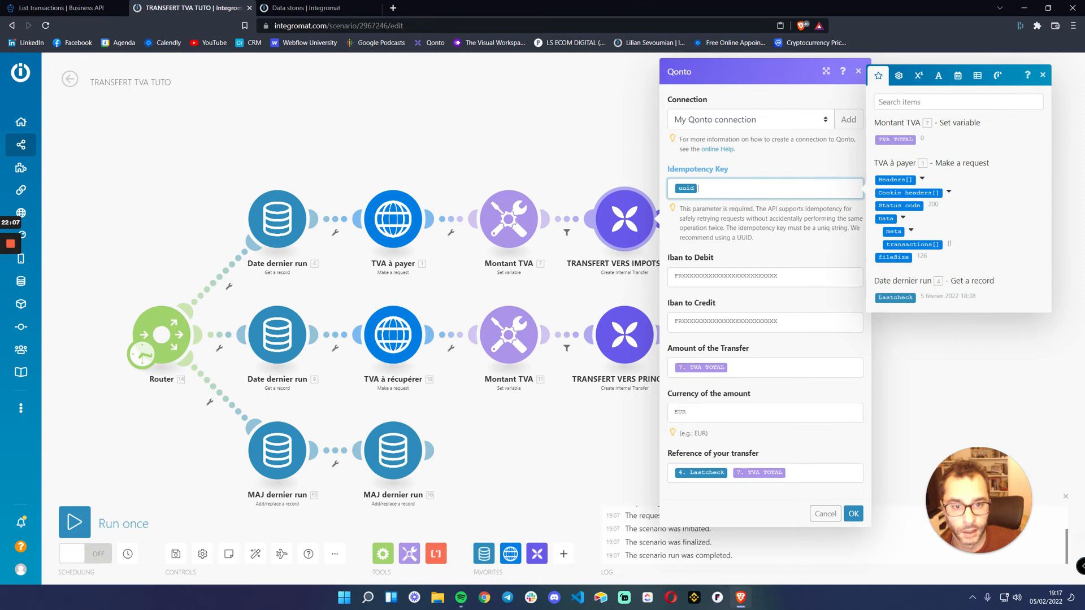
pyautogui.click(939, 80)
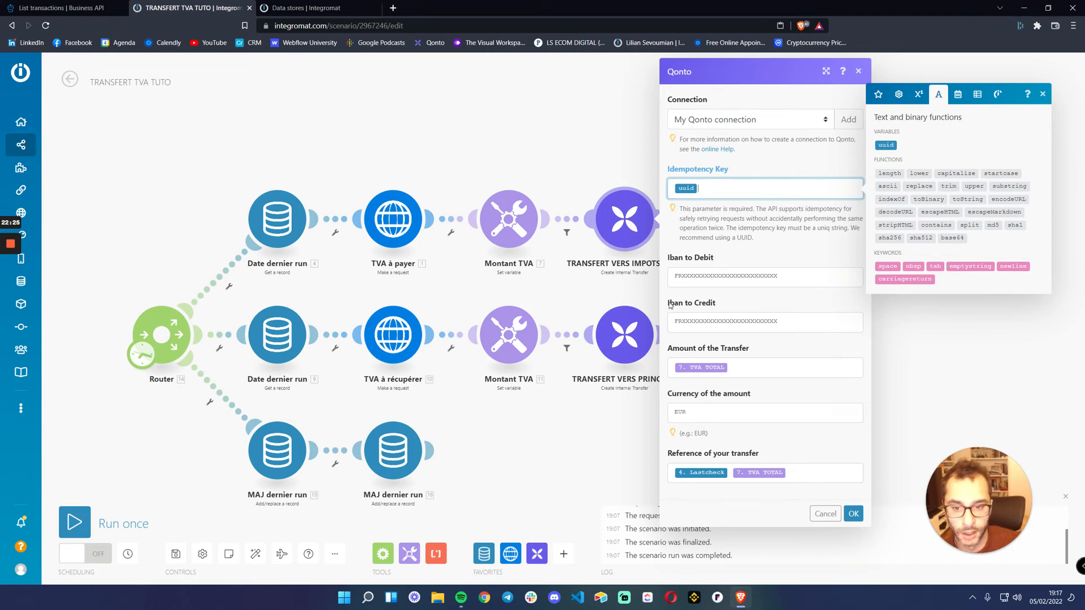
pyautogui.click(790, 308)
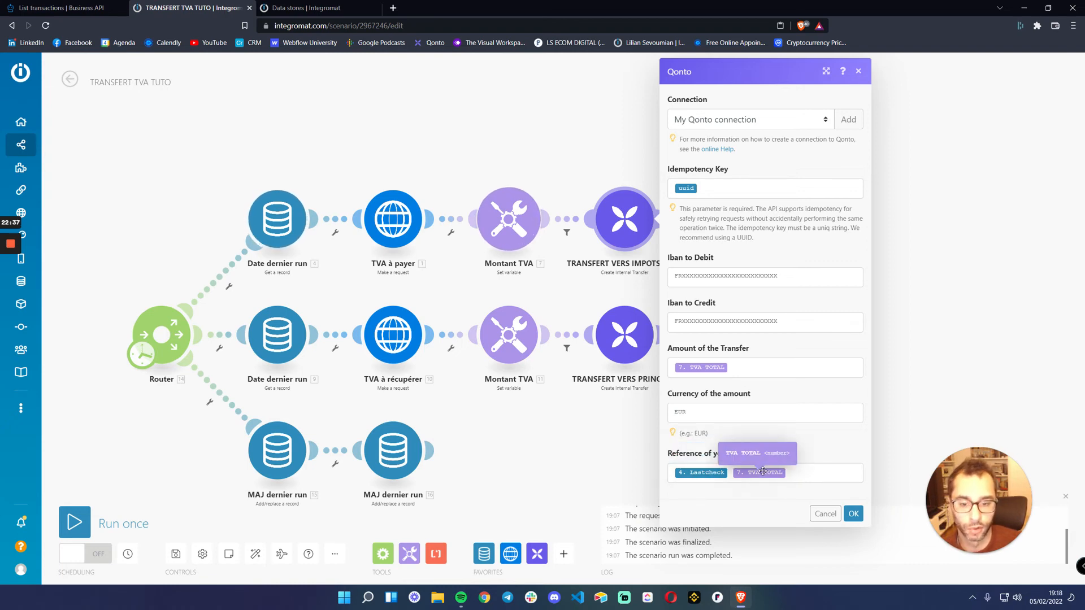
pyautogui.click(825, 514)
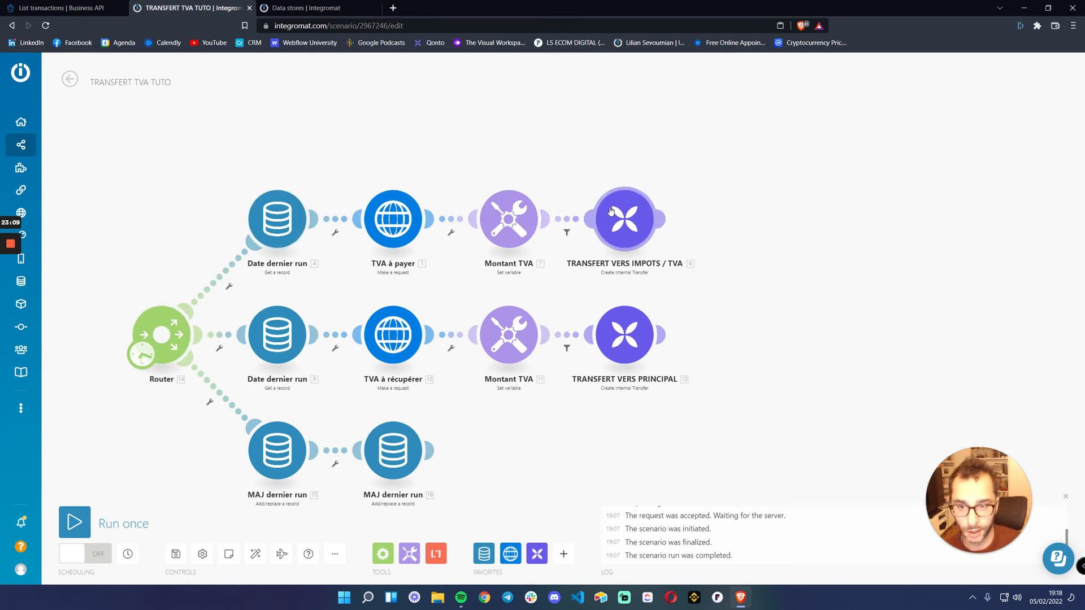
# Check the data store and key used by the Date dernier run modules in the first and second routes, without changes
pyautogui.moveTo(663, 215)
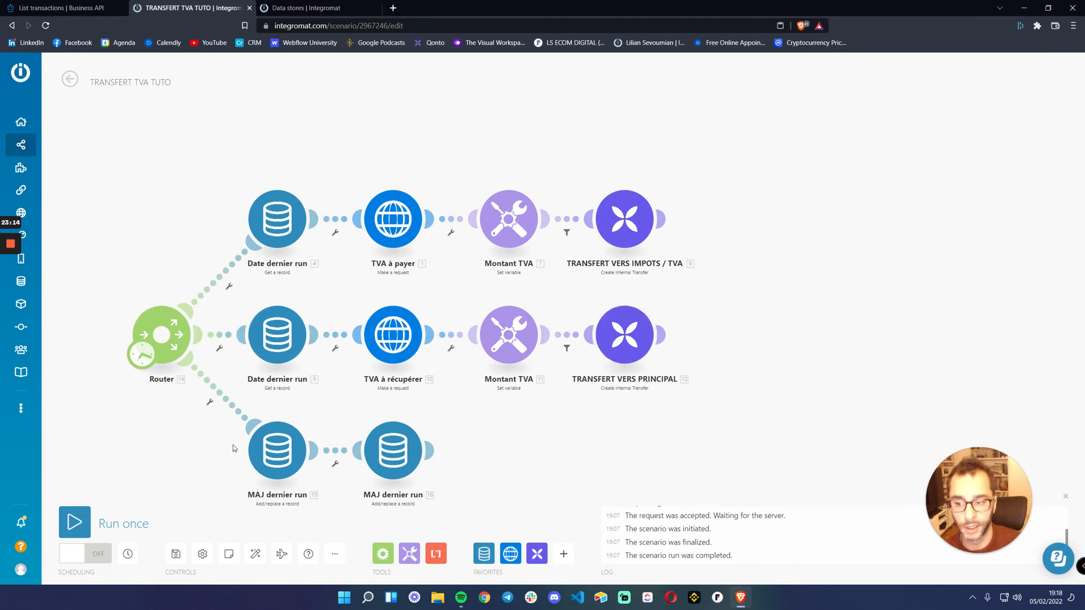
pyautogui.moveTo(552, 448); pyautogui.dragTo(618, 386)
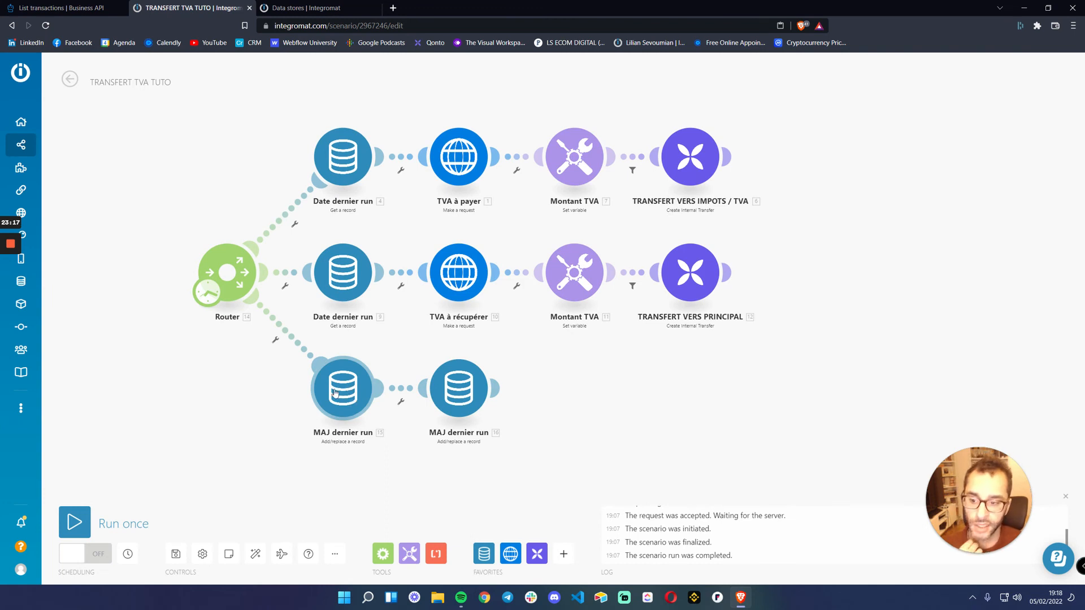
pyautogui.click(343, 153)
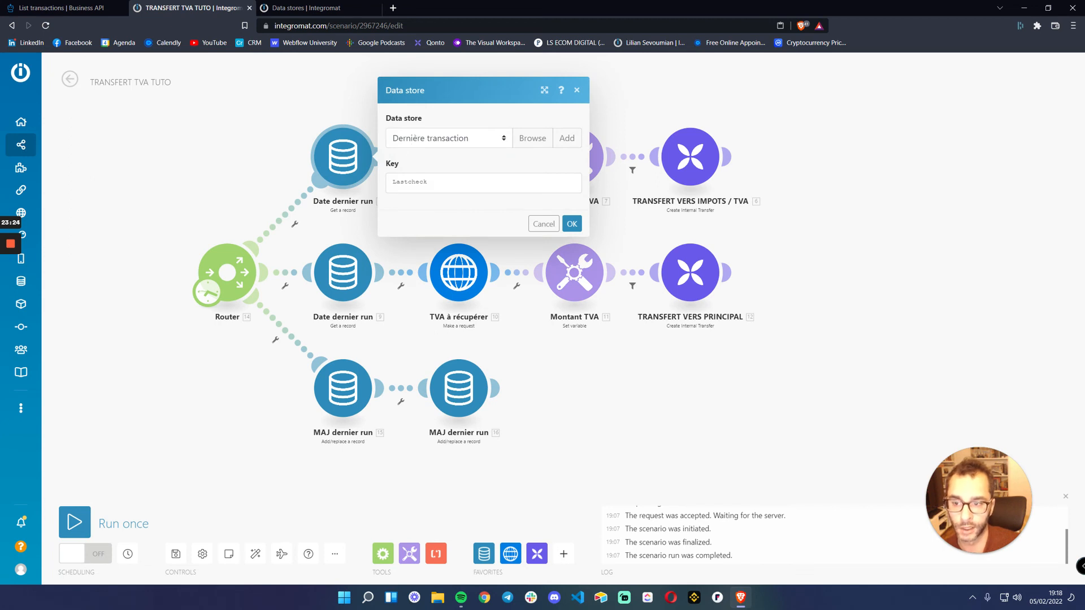
pyautogui.click(544, 224)
pyautogui.click(343, 273)
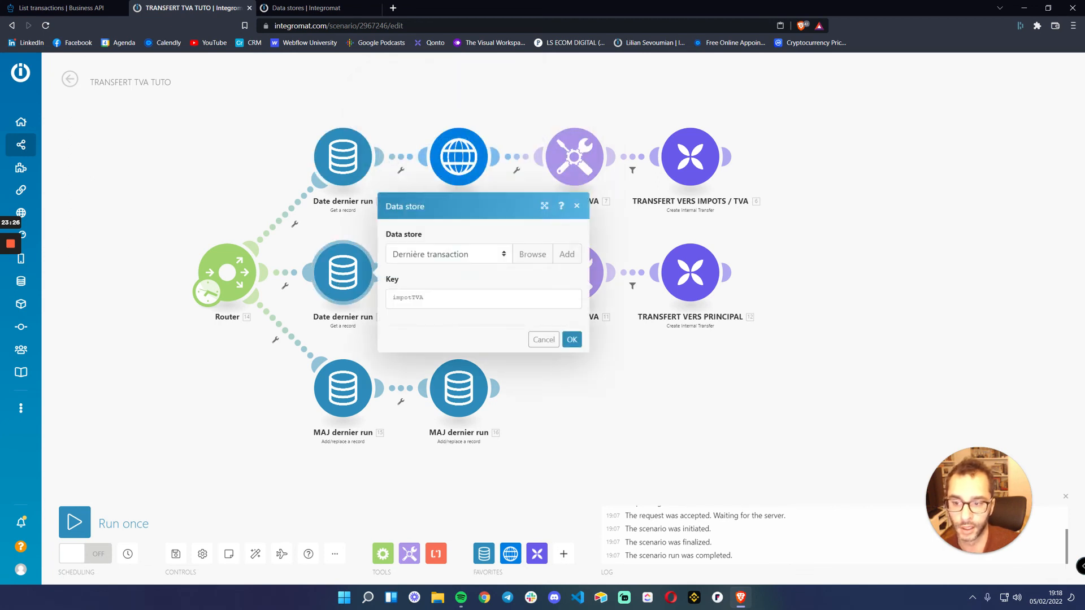
pyautogui.click(544, 339)
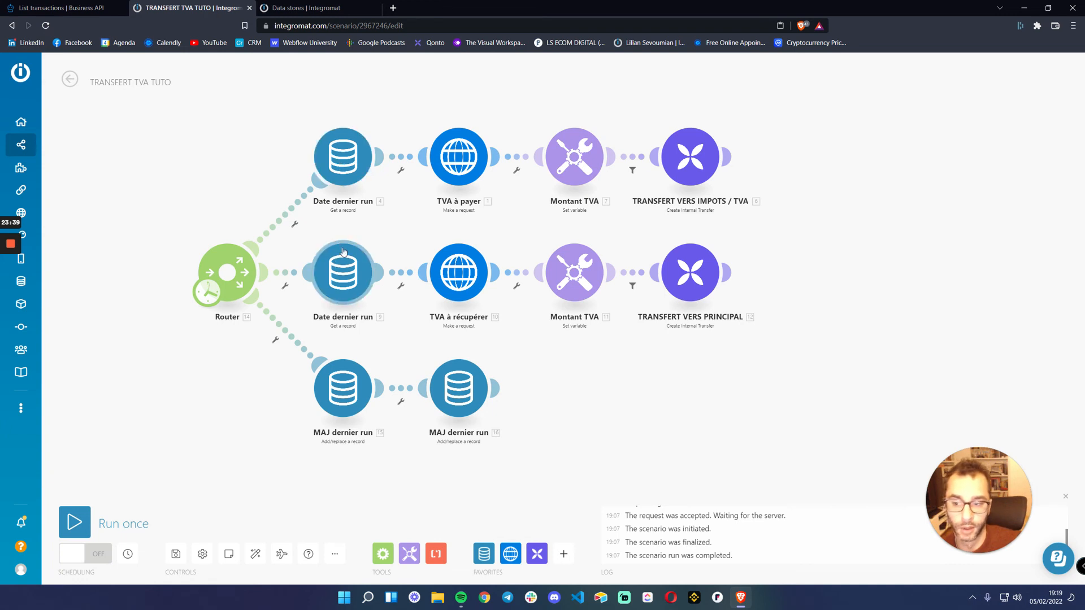
# Review the record written by the third route's first MAJ dernier run module and the scenario's schedule settings
pyautogui.click(344, 391)
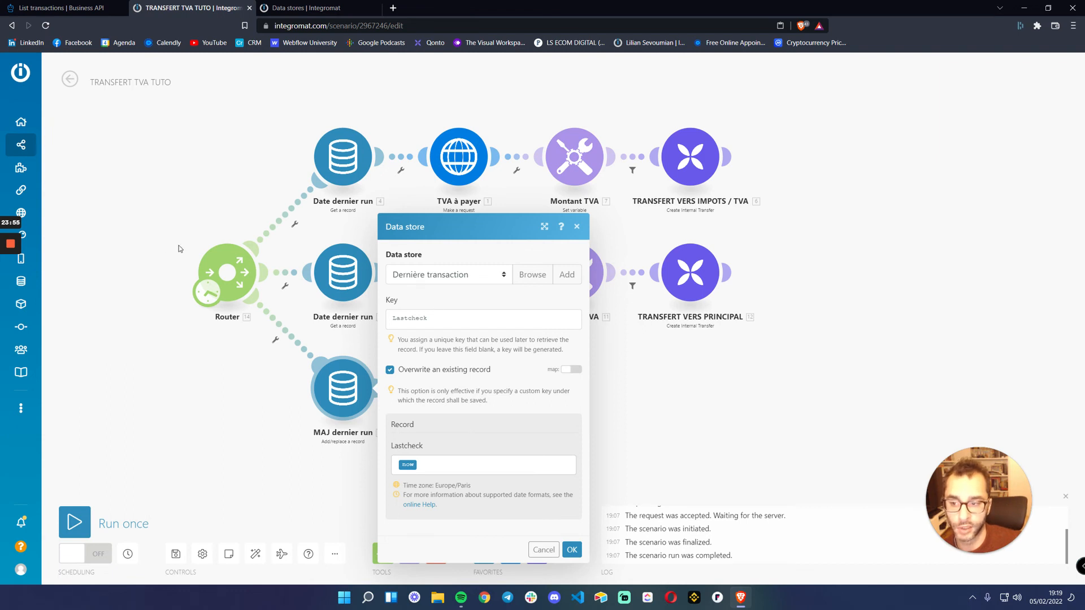
pyautogui.click(212, 294)
pyautogui.click(402, 437)
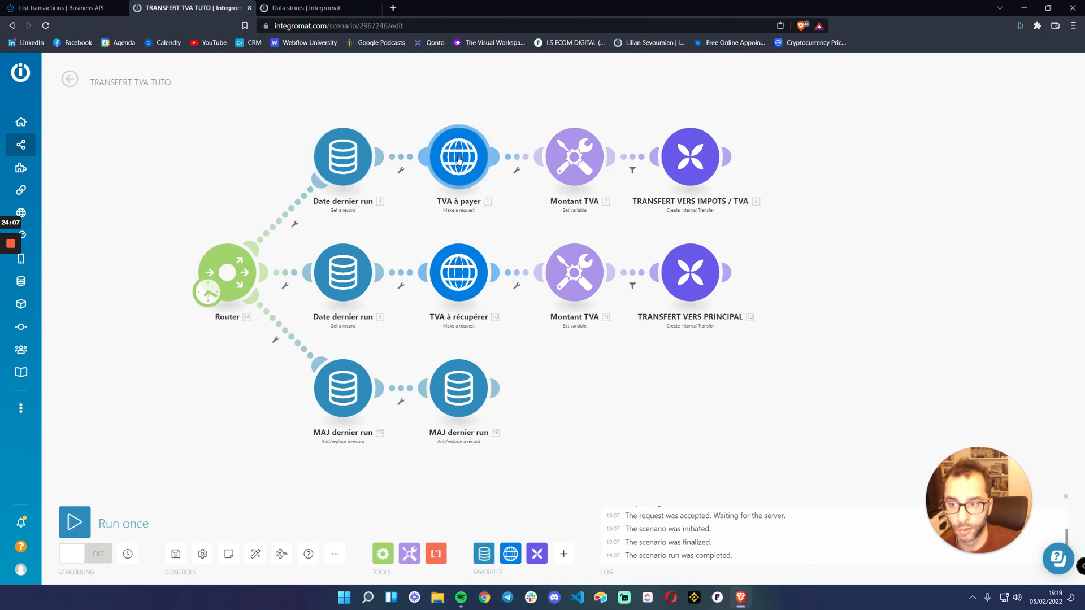
pyautogui.click(204, 295)
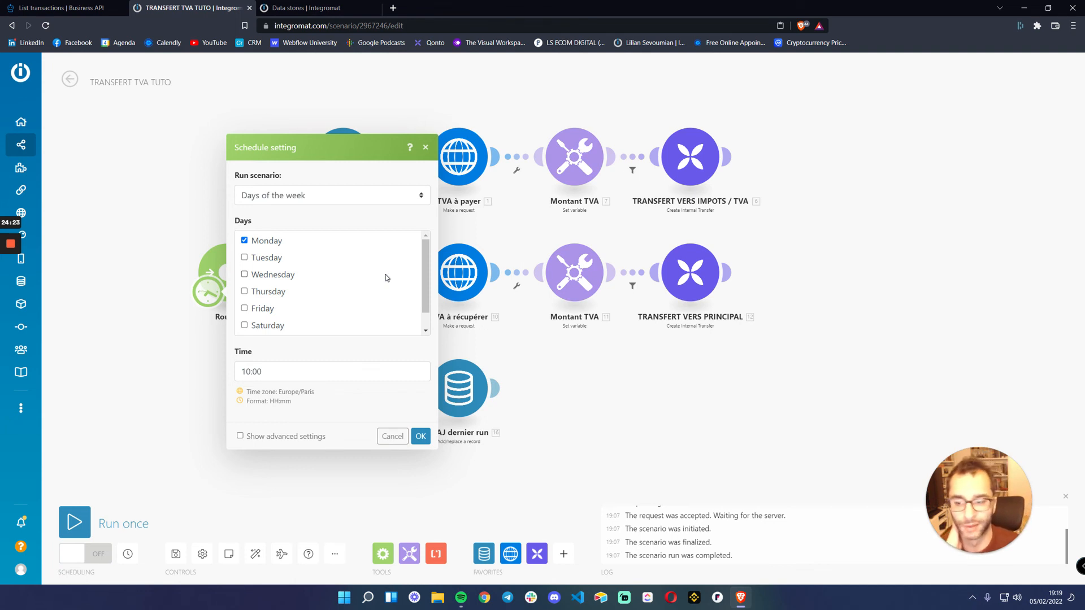
# Close the schedule settings without changes and recheck the Lastcheck value written by the third route's first MAJ dernier run module
pyautogui.click(384, 438)
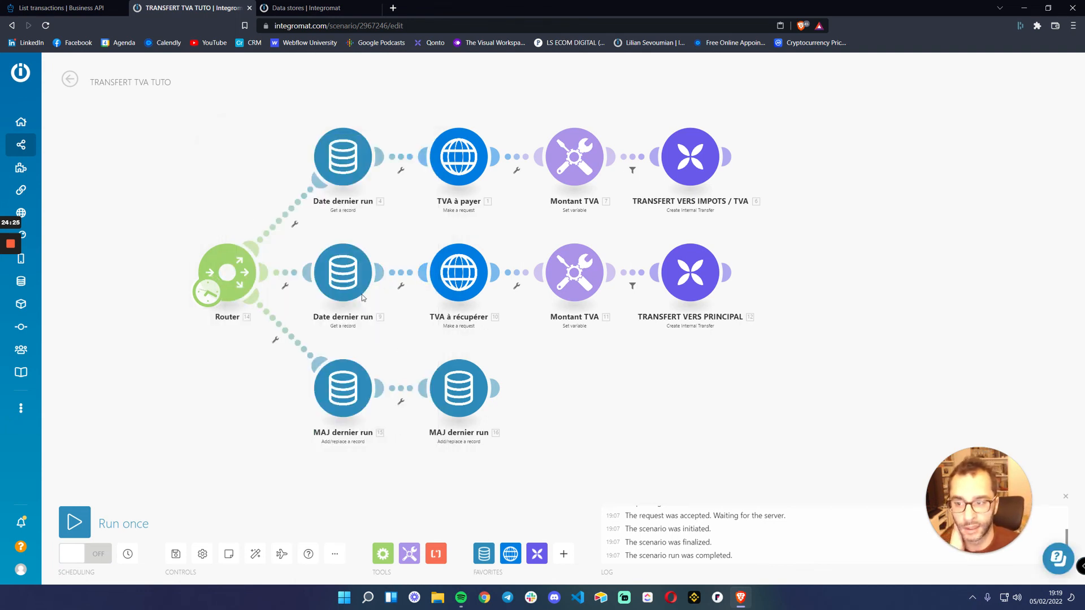
pyautogui.click(345, 395)
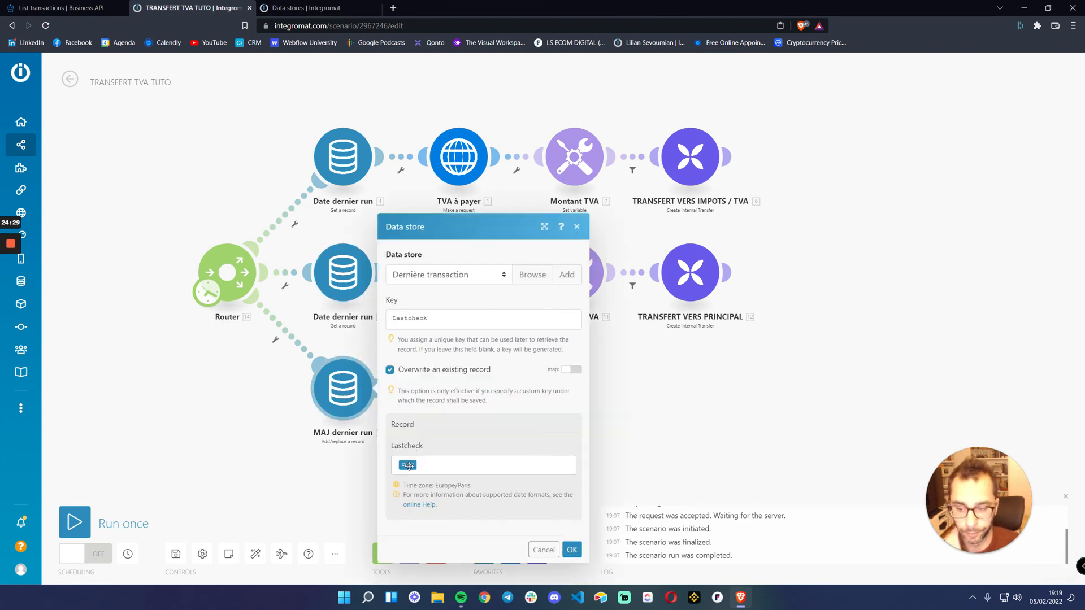
pyautogui.click(544, 550)
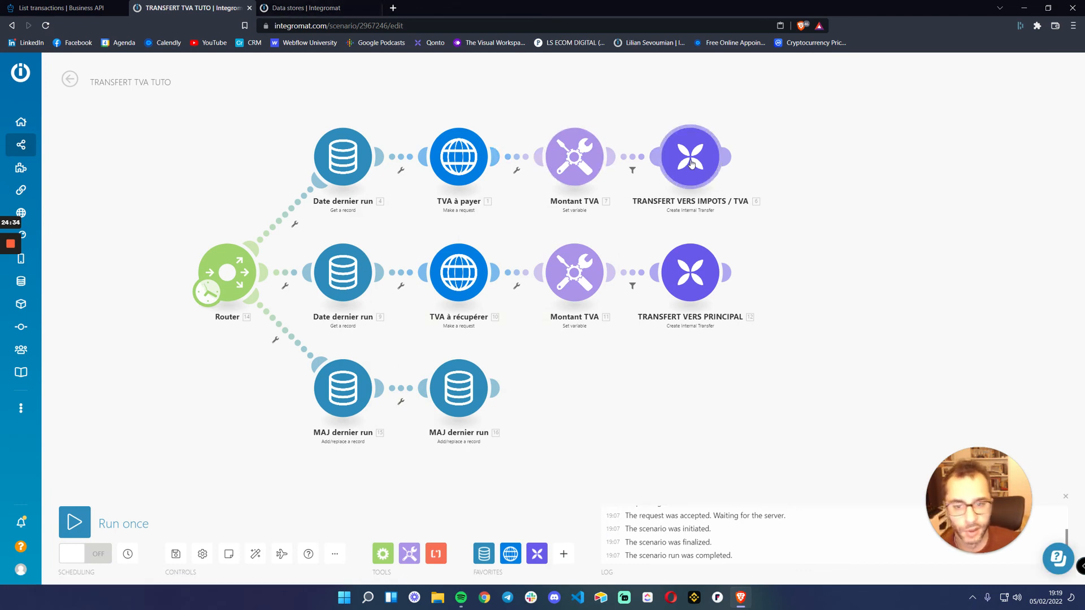
# Inspect the filter condition between Montant TVA and TRANSFERT VERS IMPOTS / TVA in the first route without changing it
pyautogui.click(632, 158)
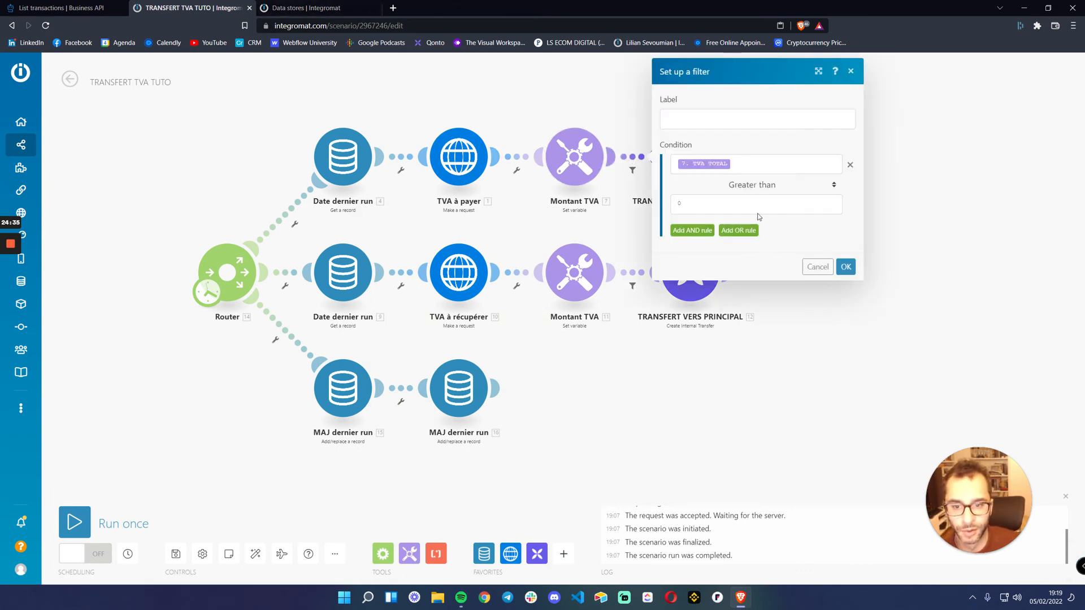
pyautogui.click(819, 265)
pyautogui.scroll(2, 541, 158)
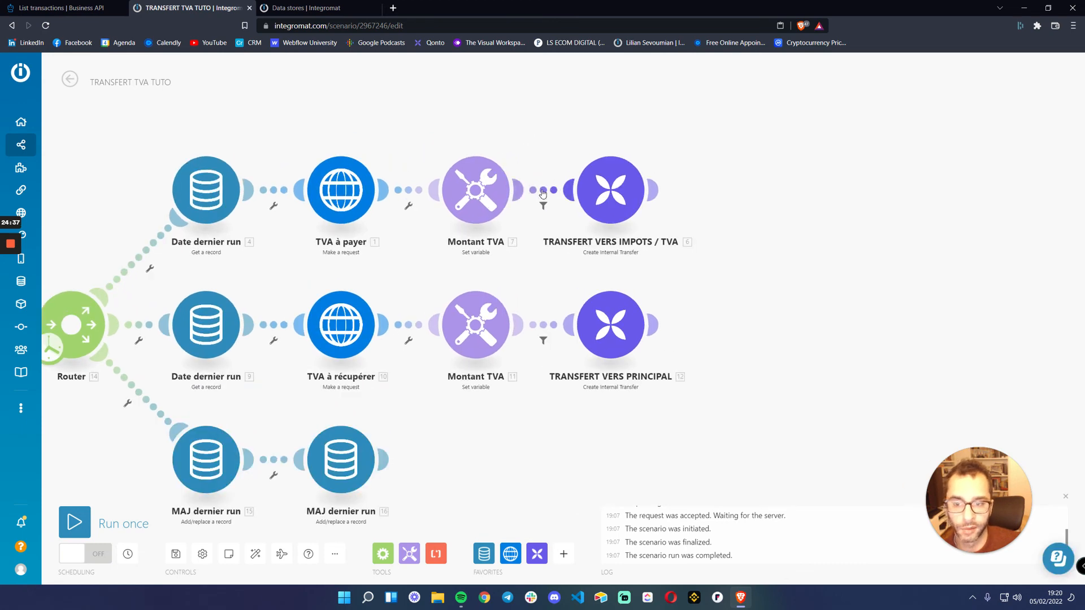
pyautogui.click(554, 190)
pyautogui.click(731, 288)
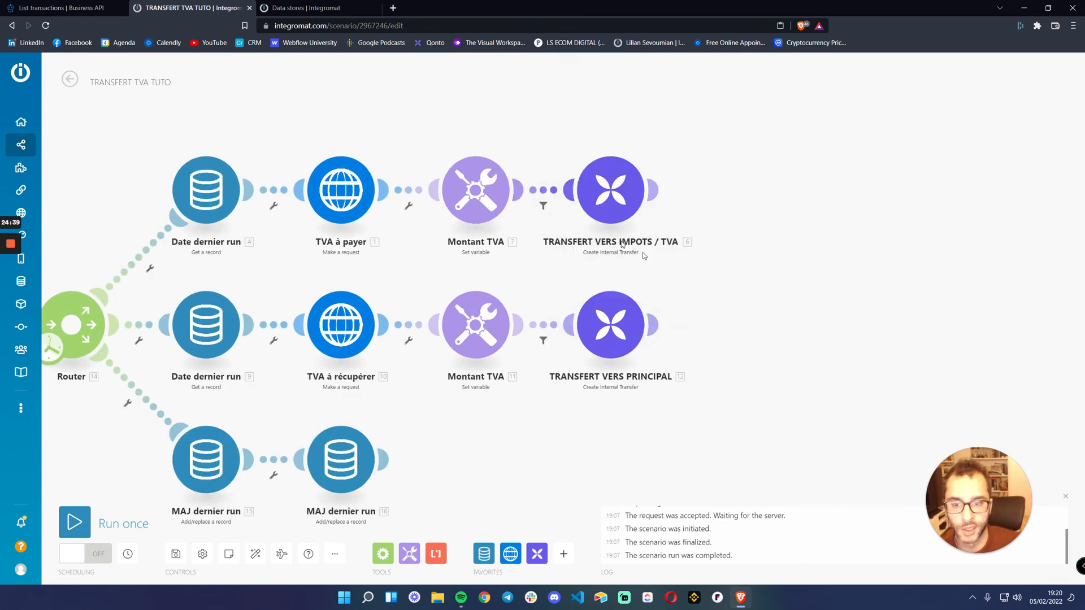
# Review the amount and reference mapped in TRANSFERT VERS IMPOTS / TVA and compare them with its preceding filter, without saving changes
pyautogui.click(604, 196)
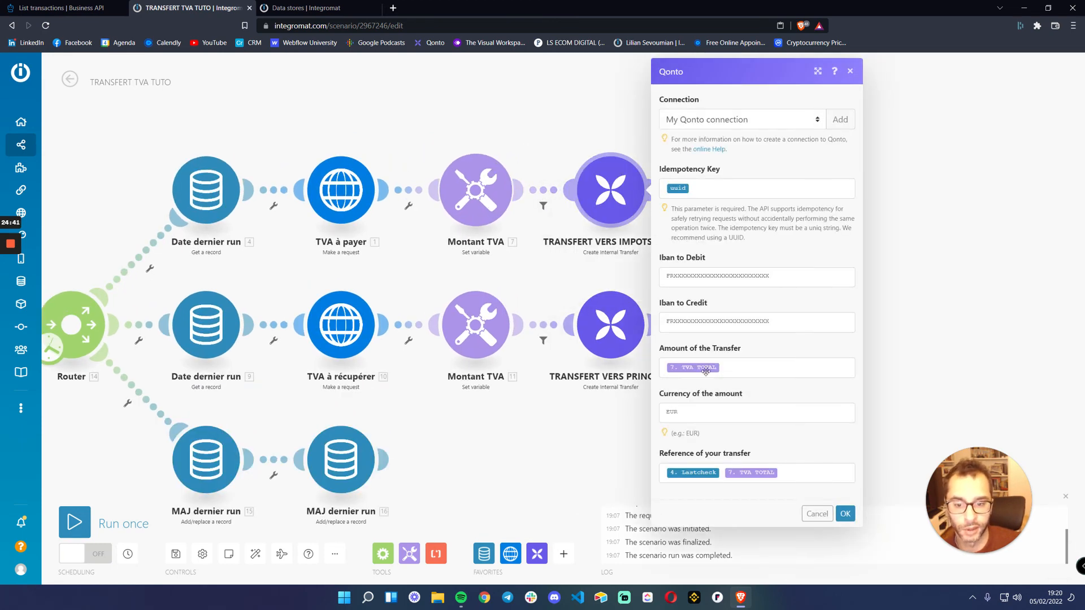
pyautogui.click(818, 514)
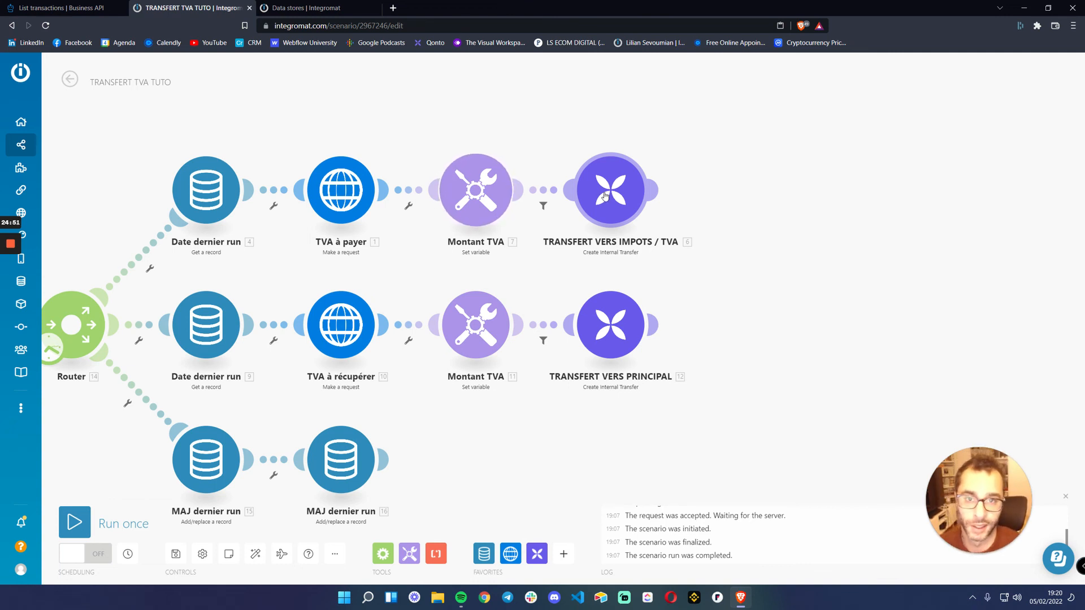
pyautogui.click(543, 195)
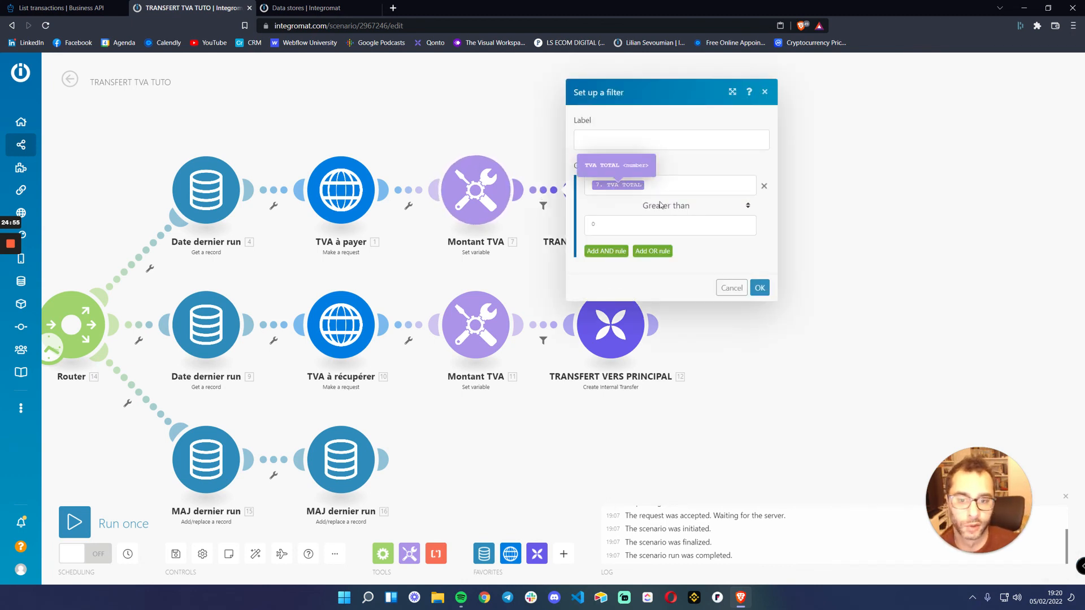
pyautogui.click(732, 288)
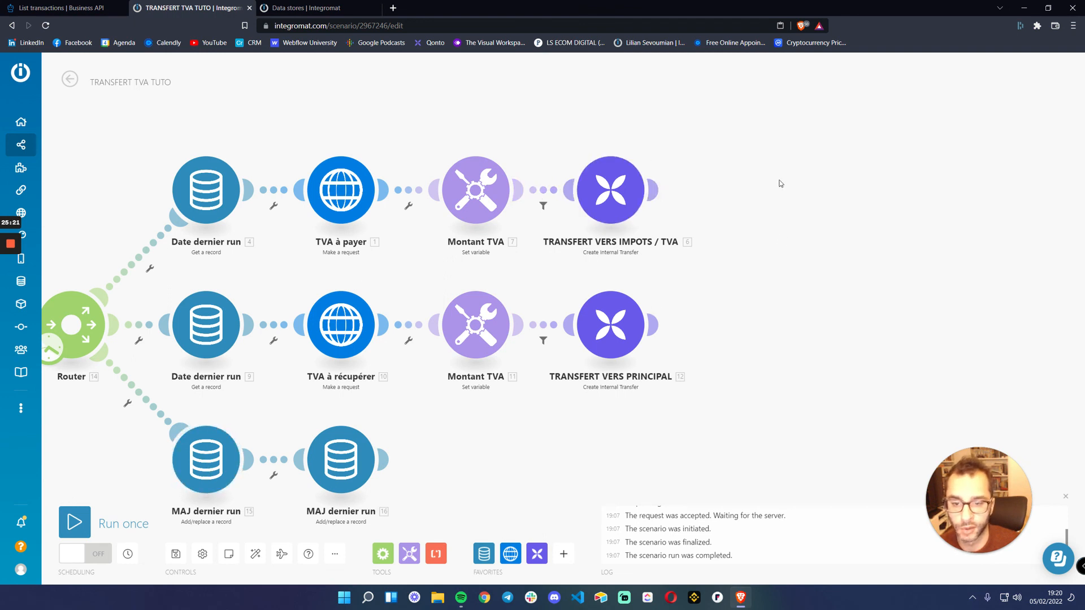
# Check the TVA TOTAL variable's formula in the second route's Montant TVA module without changing it
pyautogui.moveTo(662, 186)
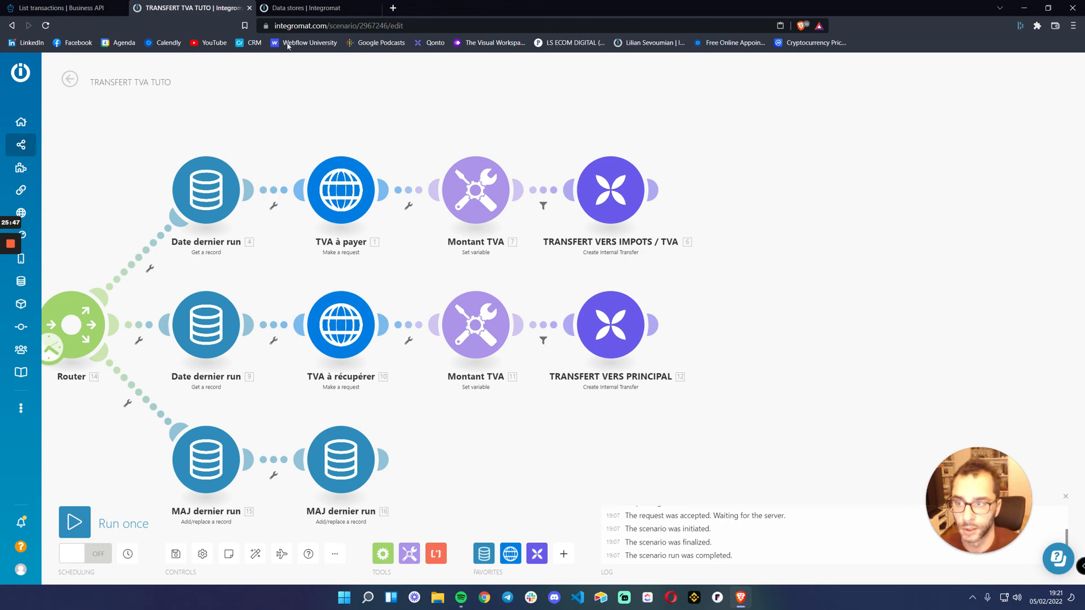
pyautogui.moveTo(274, 119); pyautogui.dragTo(398, 112)
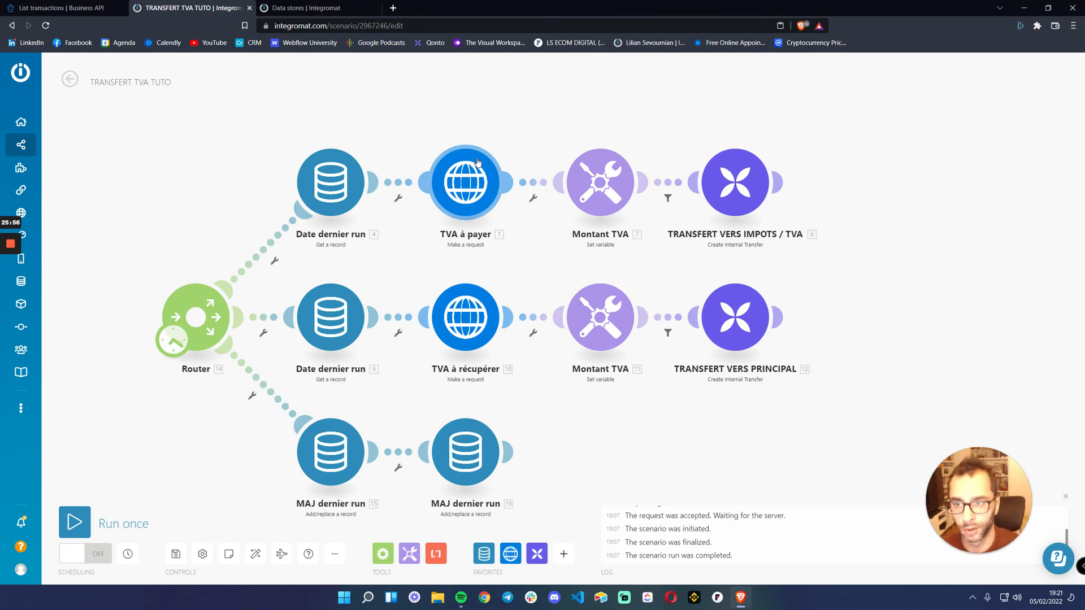
pyautogui.click(610, 320)
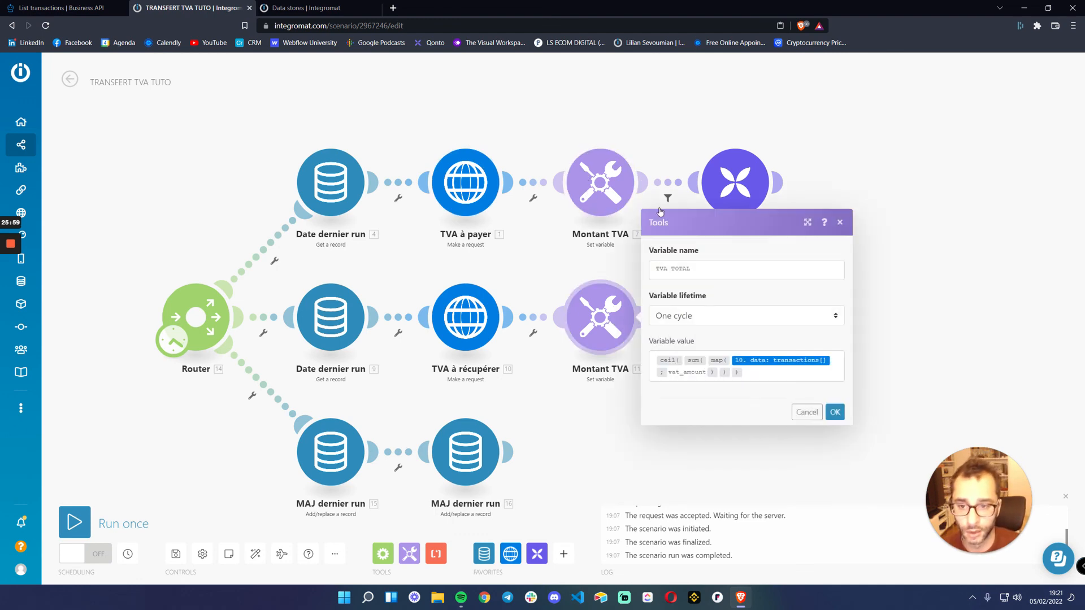
pyautogui.click(841, 223)
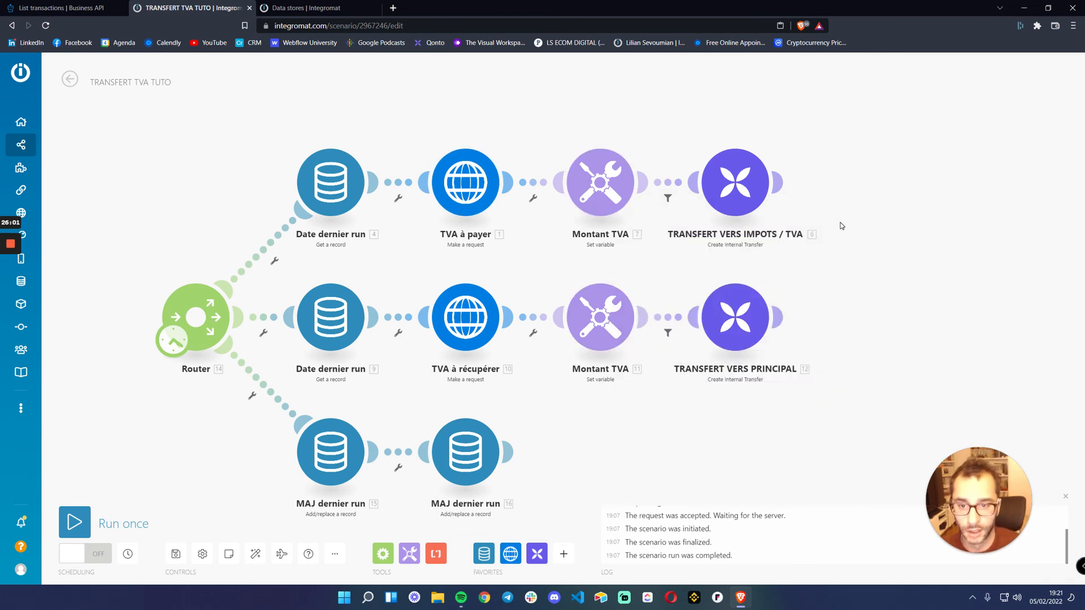